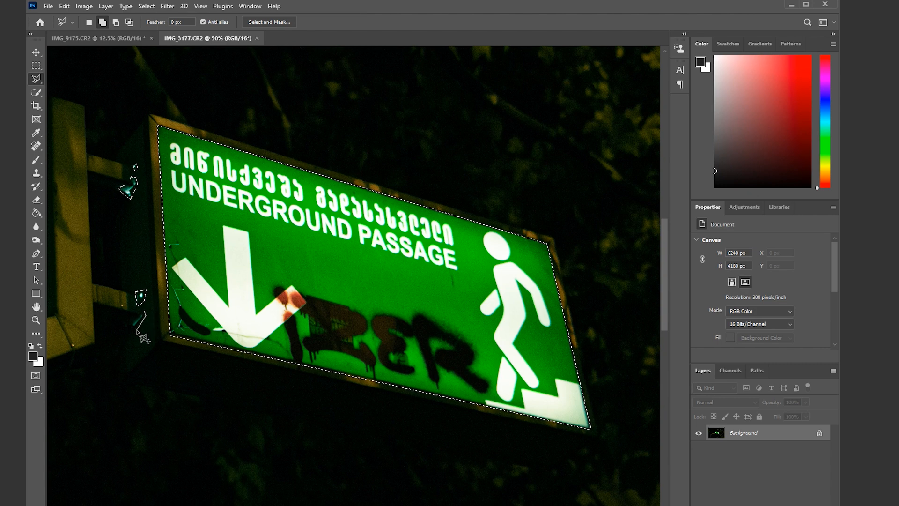
# - Finish adding the small light reflections beside the sign to the lasso selection and feather the selection by 1 pixel
pyautogui.click(145, 319)
pyautogui.click(144, 312)
pyautogui.rightClick(254, 232)
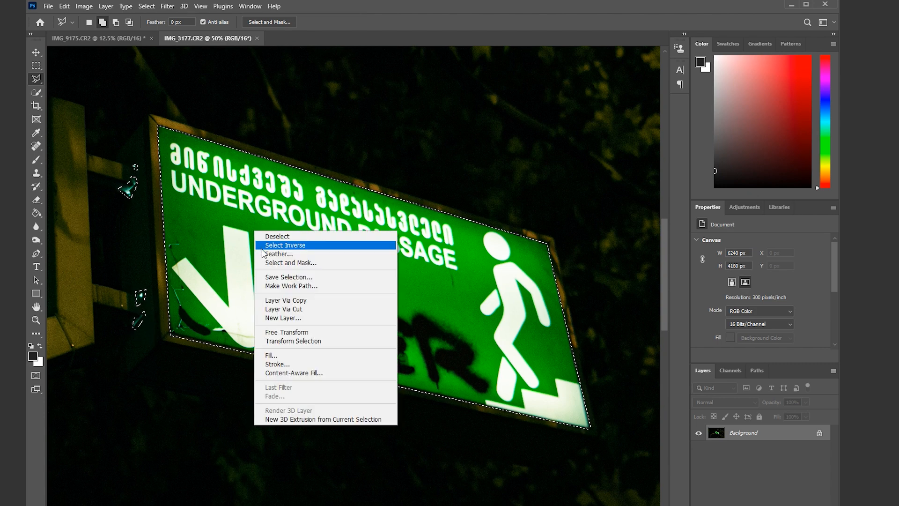
pyautogui.click(354, 255)
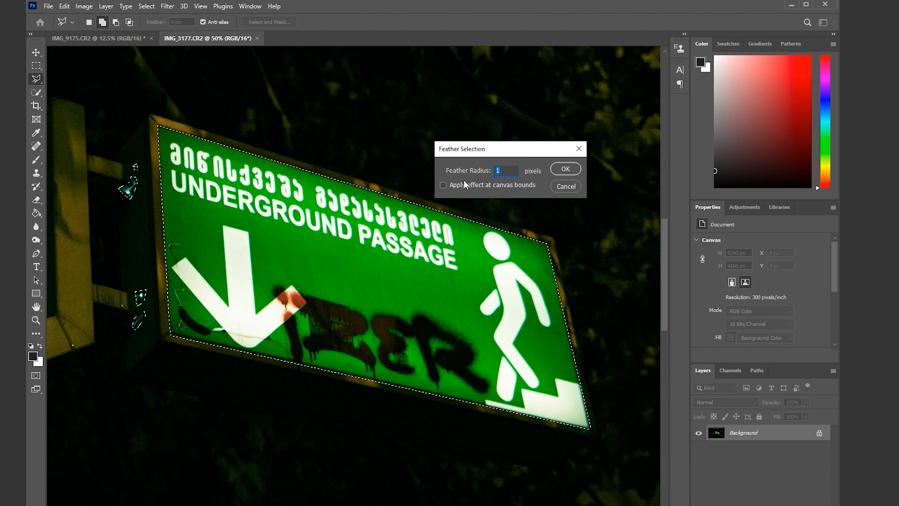
pyautogui.click(565, 170)
# - Copy the selected sign onto two new layers, naming the upper one "dark" and the lower one "light"
pyautogui.hotkey('ctrl', 'j')
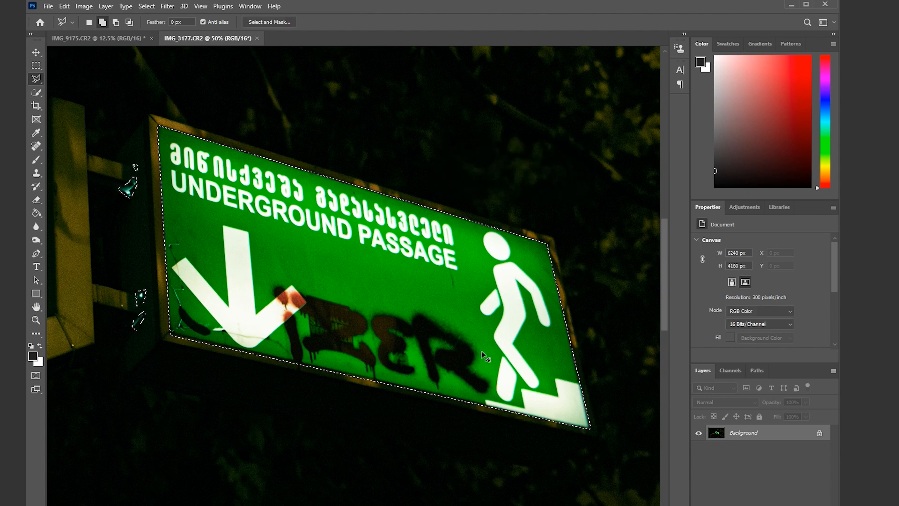
pyautogui.hotkey('ctrl', 'j')
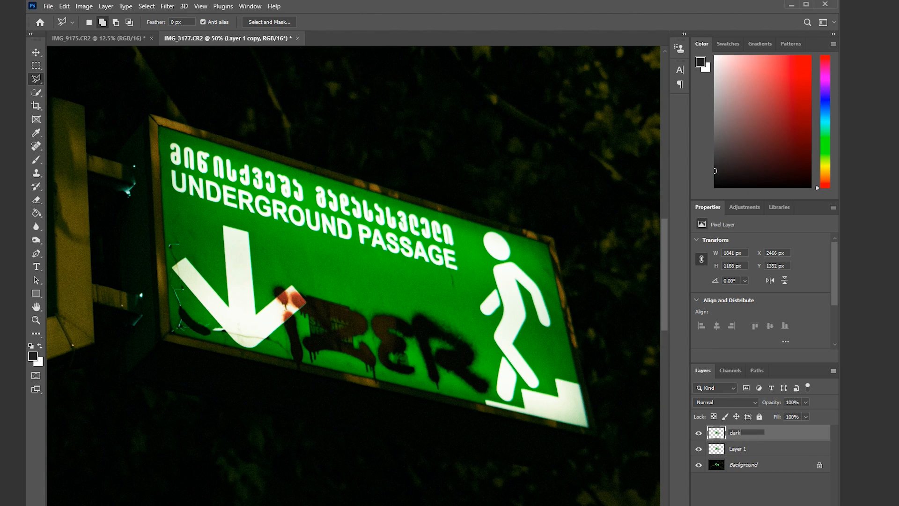
pyautogui.press('Return')
pyautogui.doubleClick(739, 449)
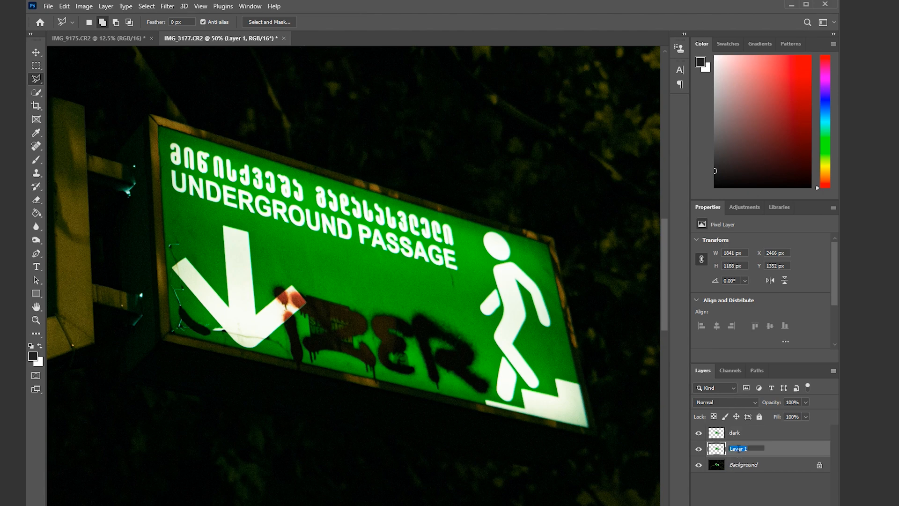
pyautogui.write('light')
pyautogui.press('Return')
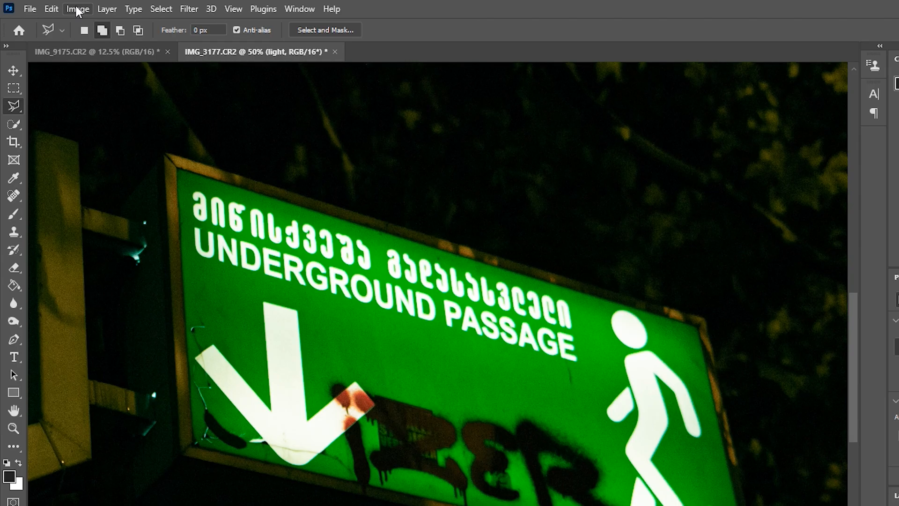
# - Brighten the light layer with the Camera Raw Filter, setting Highlights to +30 and Shadows to +38
pyautogui.click(83, 6)
pyautogui.moveTo(94, 46)
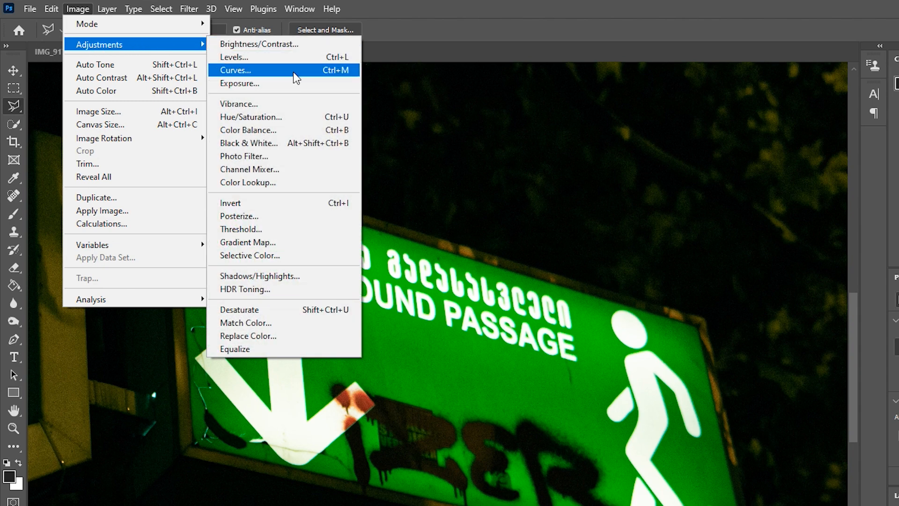
pyautogui.click(195, 13)
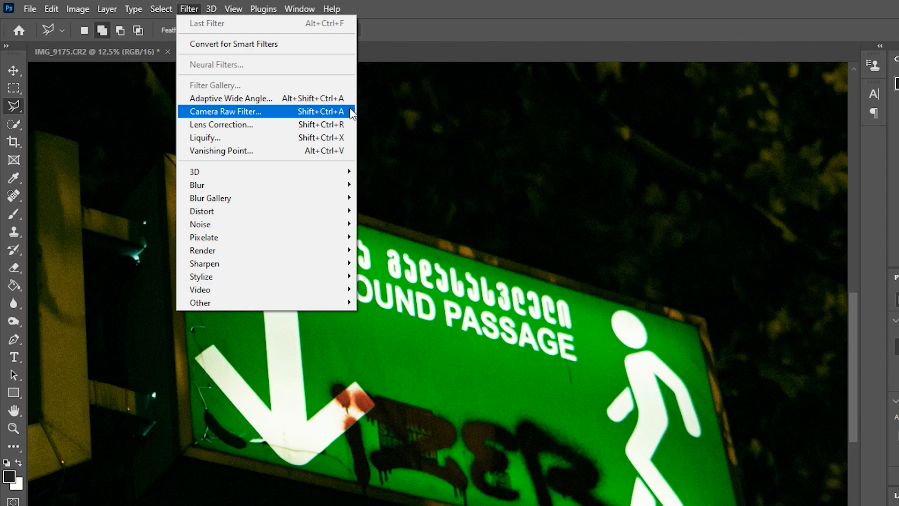
pyautogui.click(272, 115)
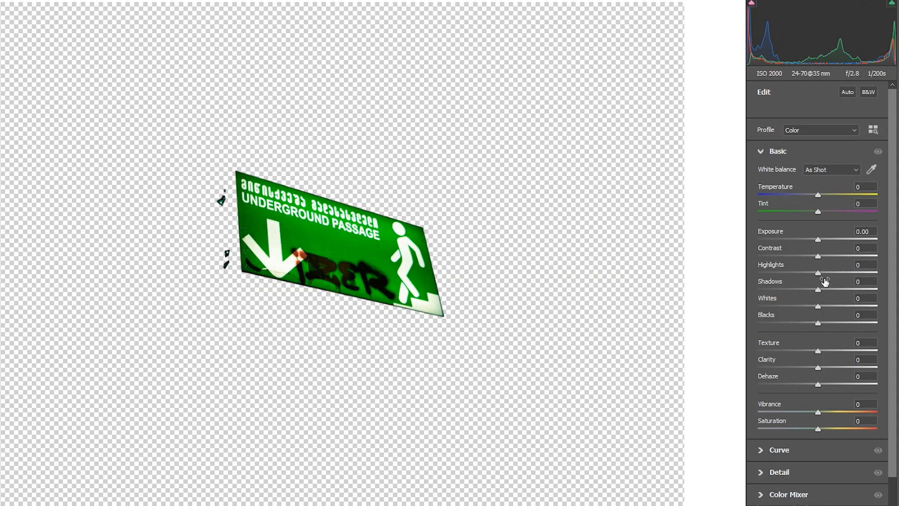
pyautogui.moveTo(825, 281); pyautogui.dragTo(840, 296)
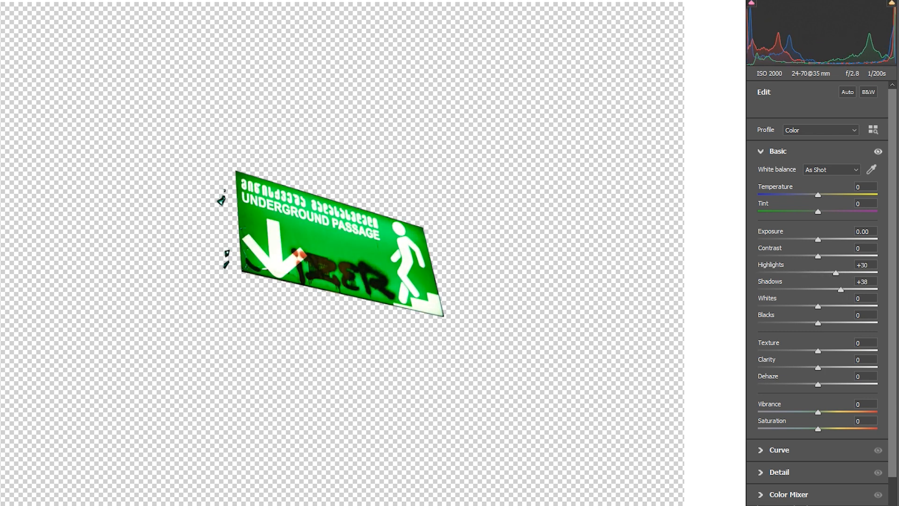
pyautogui.press('Return')
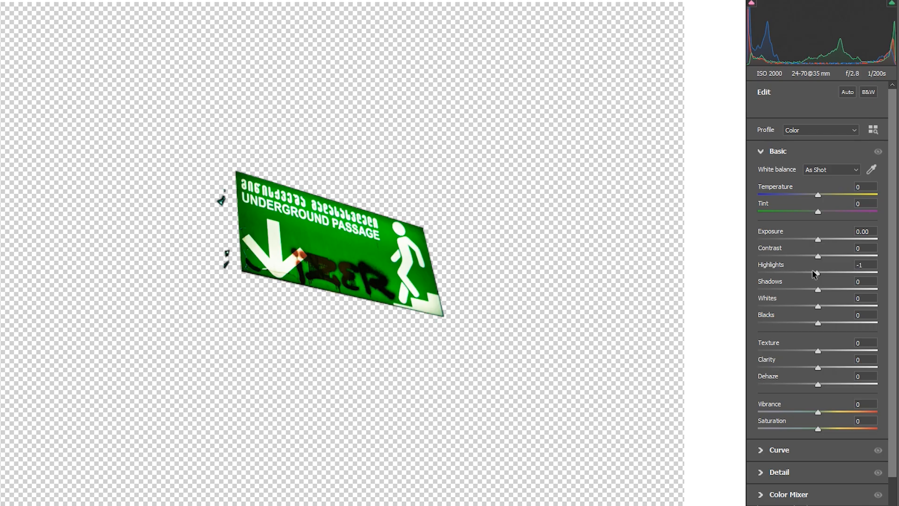
# - Darken the dark layer with the Camera Raw Filter by lowering its highlights
pyautogui.moveTo(818, 273); pyautogui.dragTo(800, 290)
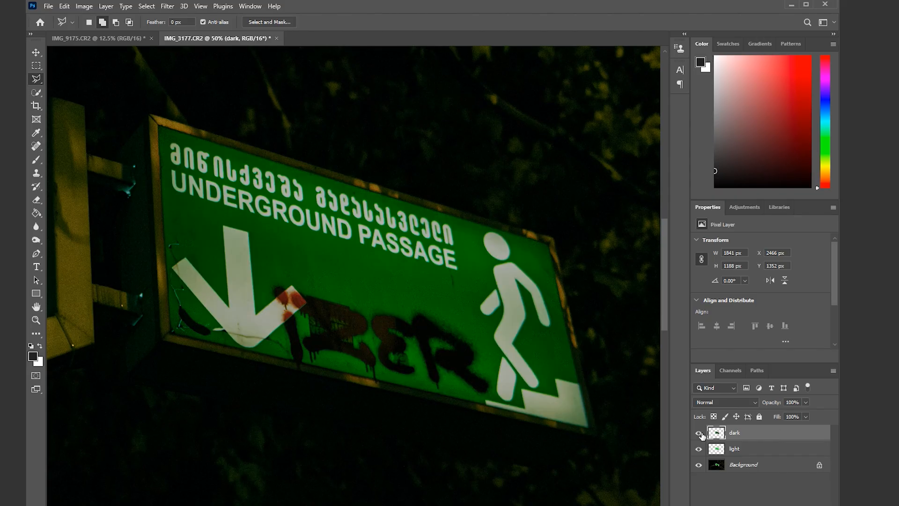
# - Compare the lit and unlit sign by repeatedly hiding and showing the dark layer with the whole image in view
pyautogui.click(701, 434)
pyautogui.click(701, 434)
pyautogui.click(701, 434)
pyautogui.click(701, 434)
pyautogui.click(701, 435)
pyautogui.click(701, 434)
pyautogui.press('z')
pyautogui.hotkey('ctrl', '0')
pyautogui.click(701, 434)
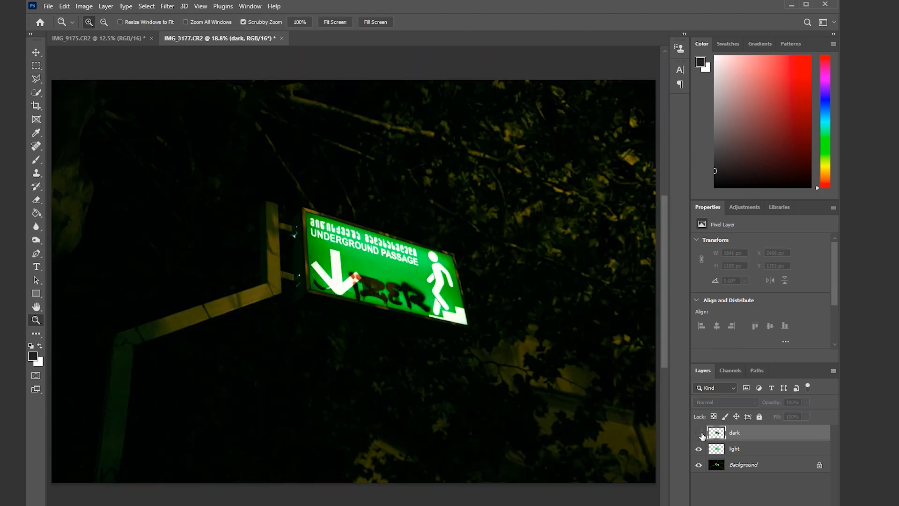
pyautogui.click(701, 434)
pyautogui.click(701, 434)
pyautogui.click(701, 435)
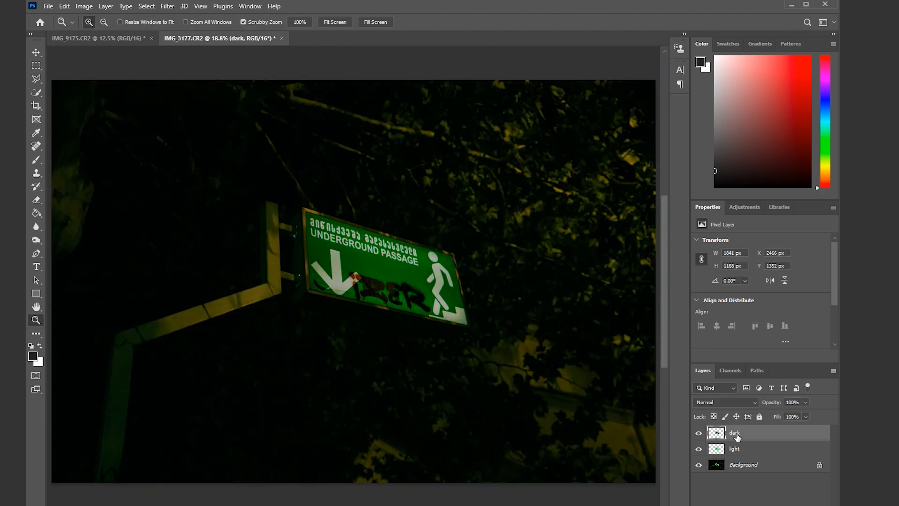
# - Move the dark layer below the light layer and hide it
pyautogui.moveTo(734, 434); pyautogui.dragTo(735, 454)
pyautogui.click(703, 448)
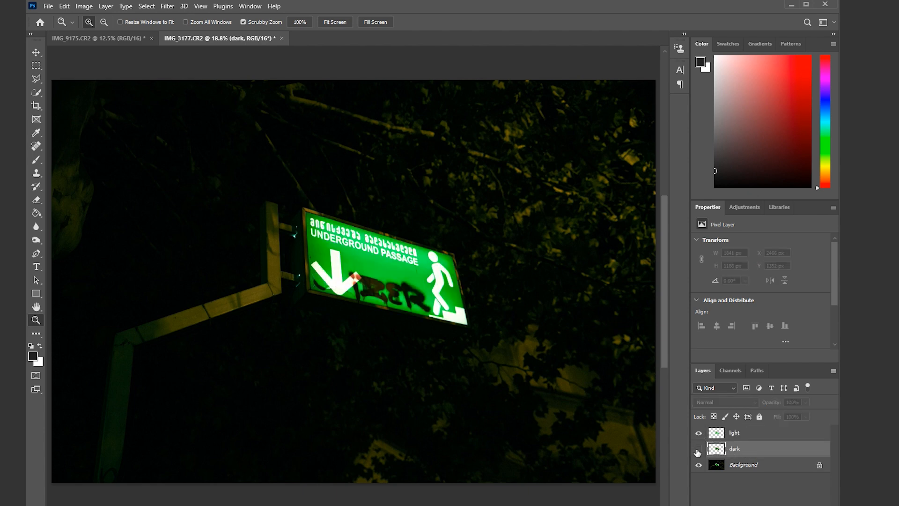
# - Duplicate the light layer as "glow" and set the copy's blend mode to Screen
pyautogui.click(742, 435)
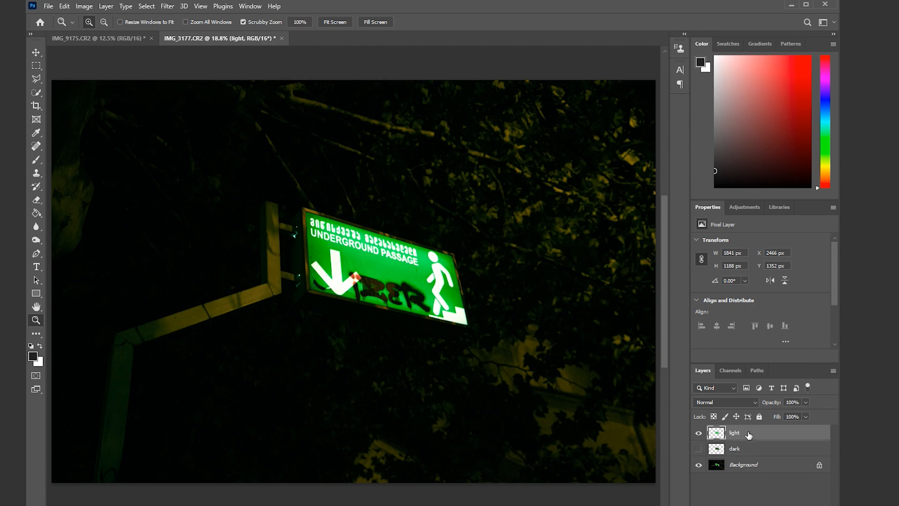
pyautogui.hotkey('ctrl', 'j')
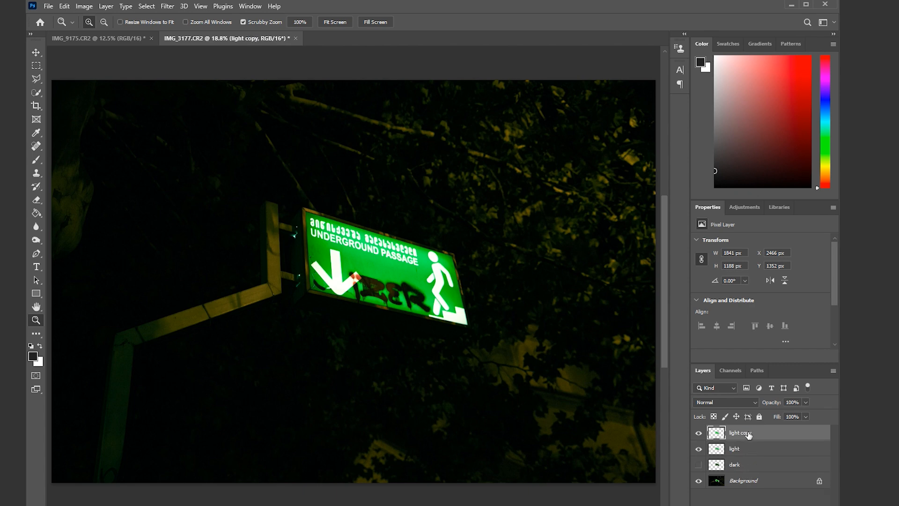
pyautogui.write('low')
pyautogui.press('Return')
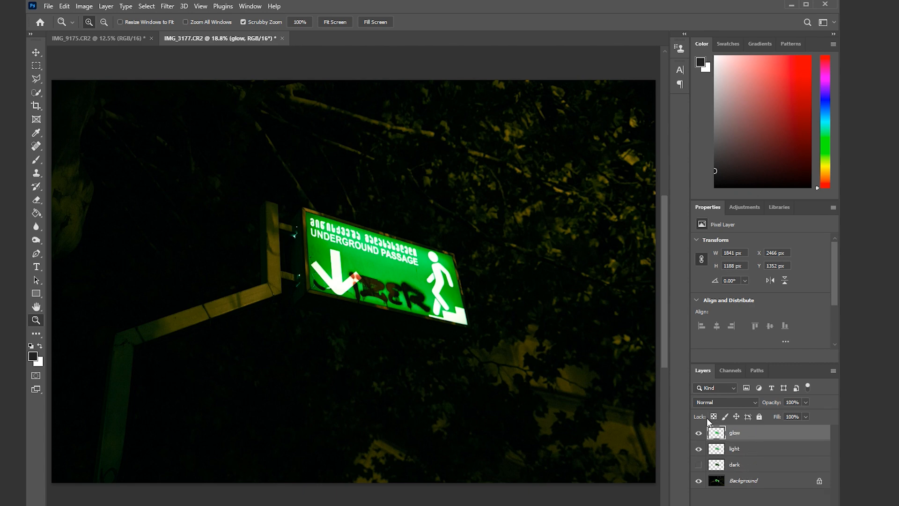
pyautogui.click(710, 402)
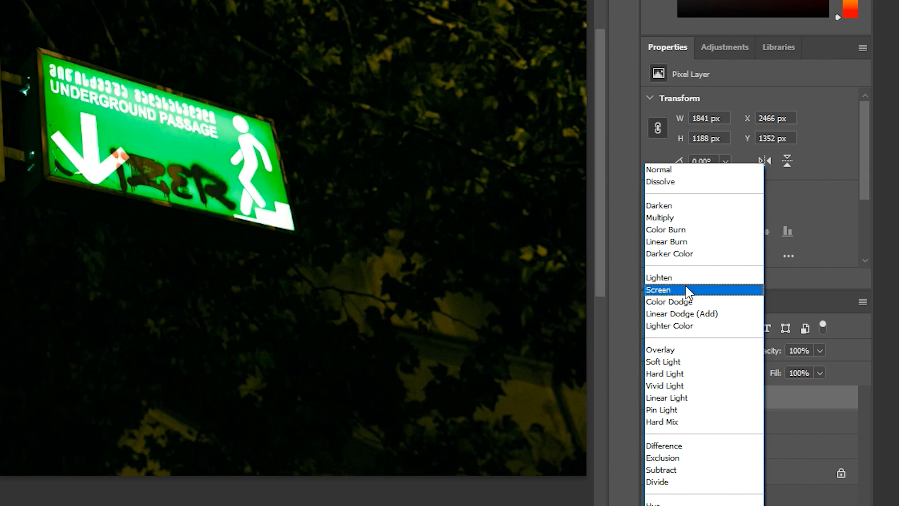
pyautogui.click(685, 285)
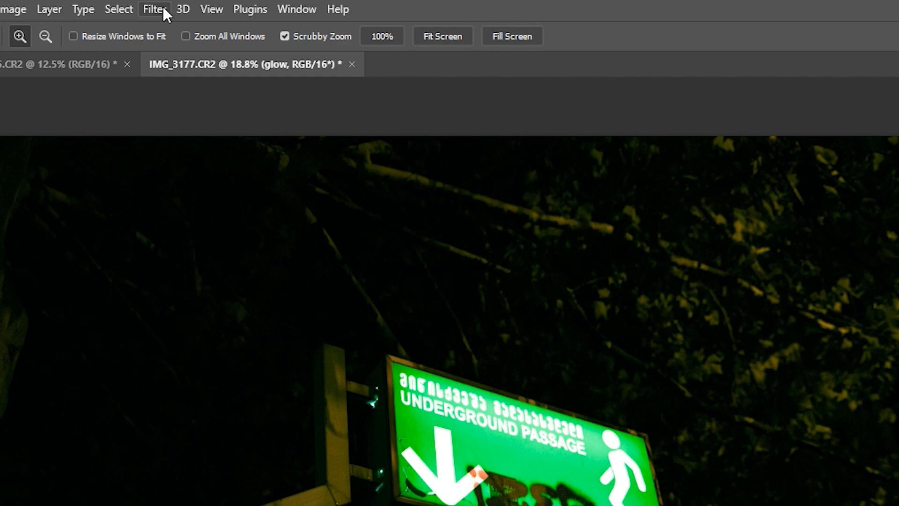
# - Apply a Gaussian Blur with a radius of 118.7 pixels to the glow layer
pyautogui.click(155, 9)
pyautogui.moveTo(266, 235)
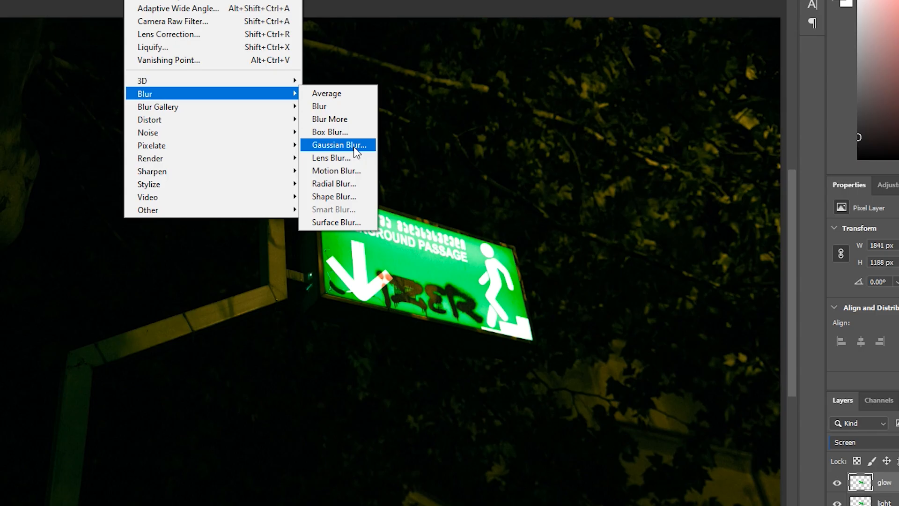
pyautogui.click(443, 301)
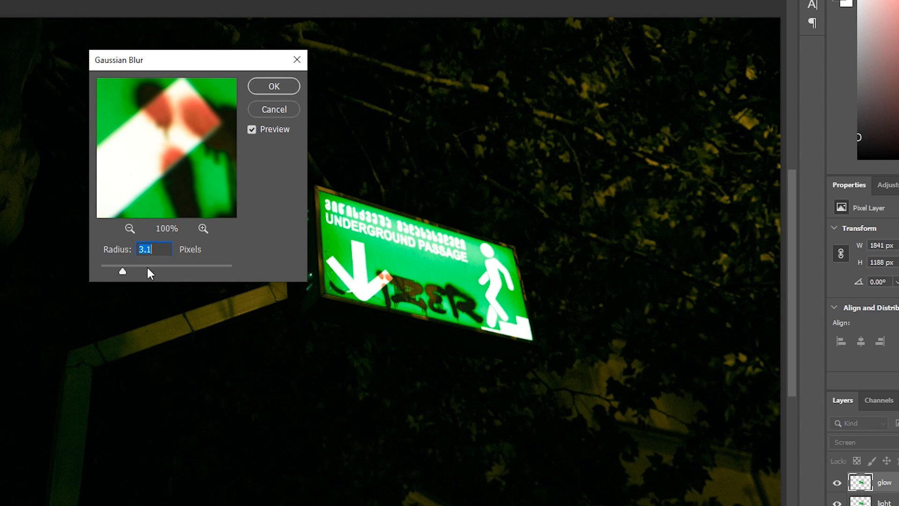
pyautogui.moveTo(147, 268); pyautogui.dragTo(189, 268)
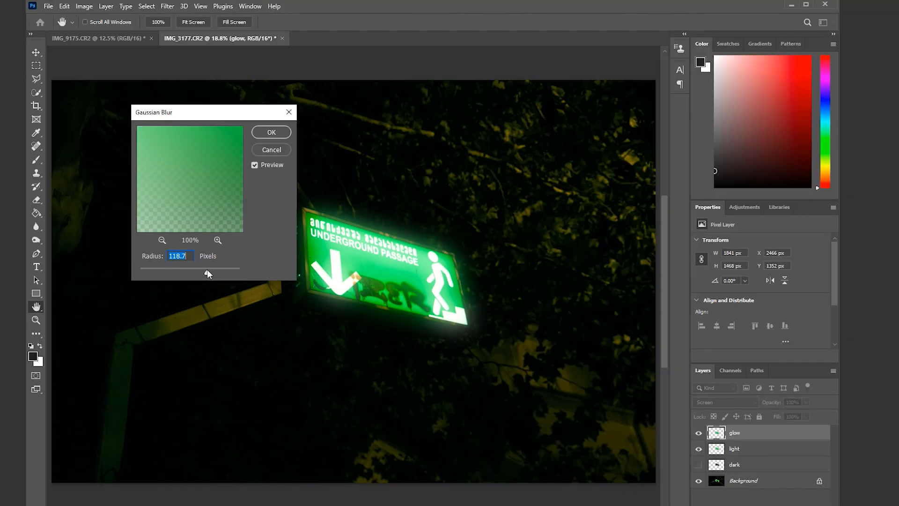
pyautogui.press('z')
pyautogui.click(262, 133)
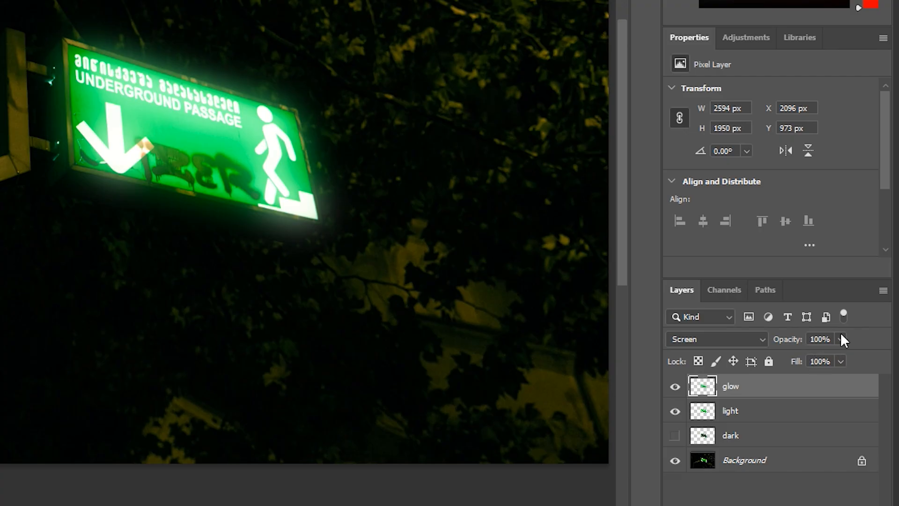
# - Set the glow layer's opacity to 46% and toggle its visibility to compare the effect
pyautogui.click(806, 401)
pyautogui.click(798, 356)
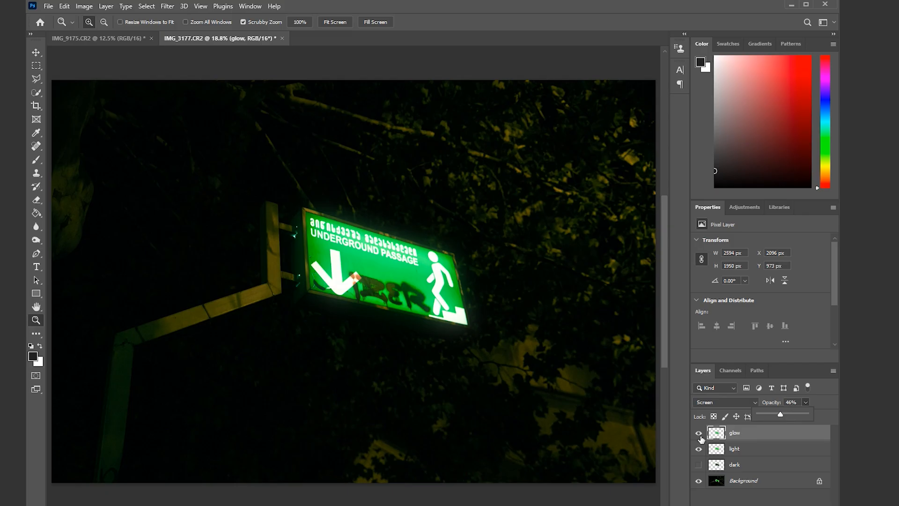
pyautogui.click(675, 387)
pyautogui.click(699, 433)
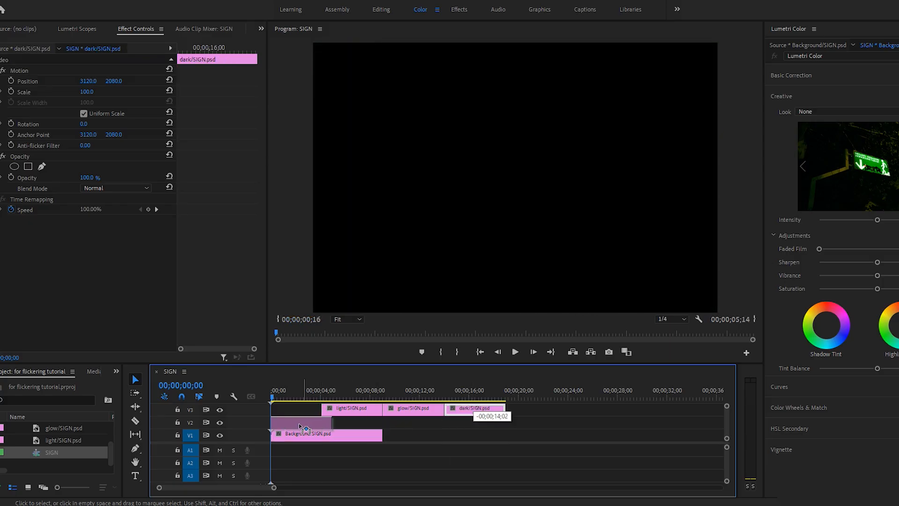
# - In Premiere Pro, place the dark clip on V2 at the sequence start and extend it to match the Background clip
pyautogui.click(294, 424)
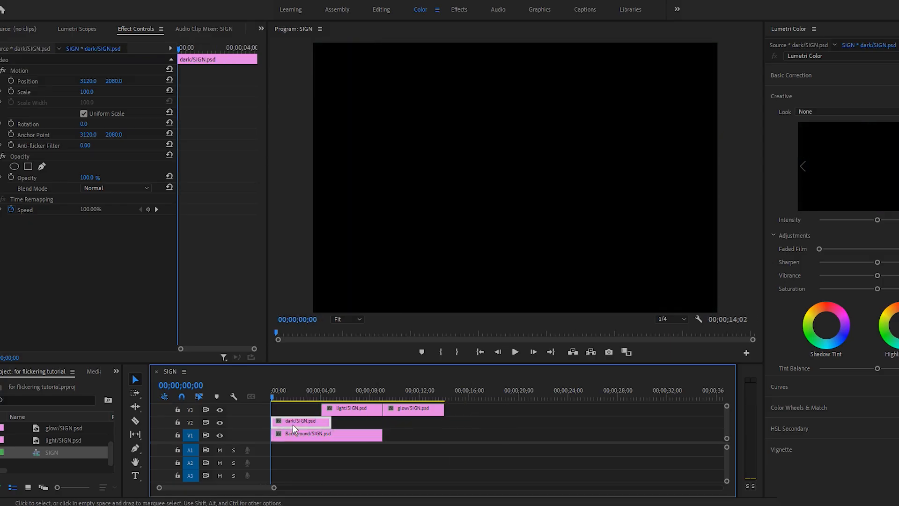
pyautogui.moveTo(331, 421); pyautogui.dragTo(382, 424)
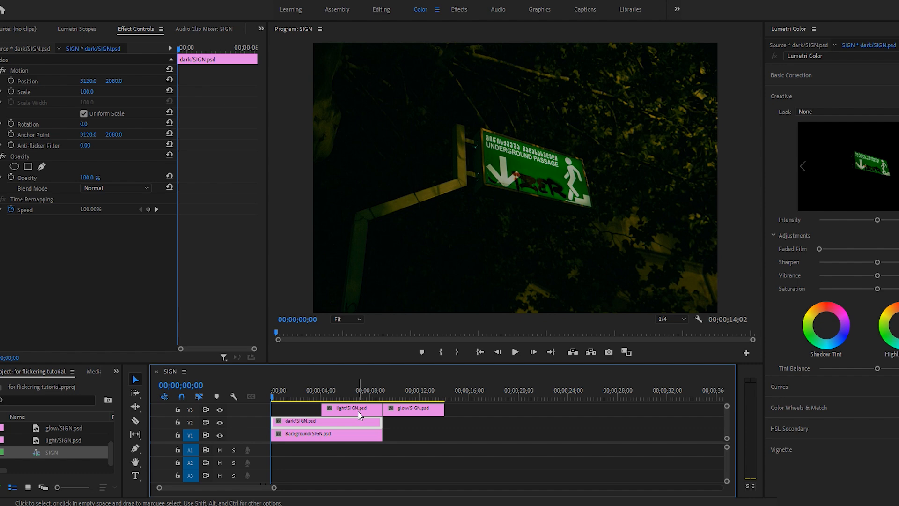
# - Move the light clip to the start of V3, shift the glow clip further along, and extend light to the Background clip's length
pyautogui.moveTo(341, 414); pyautogui.dragTo(291, 413)
pyautogui.moveTo(405, 410); pyautogui.dragTo(429, 415)
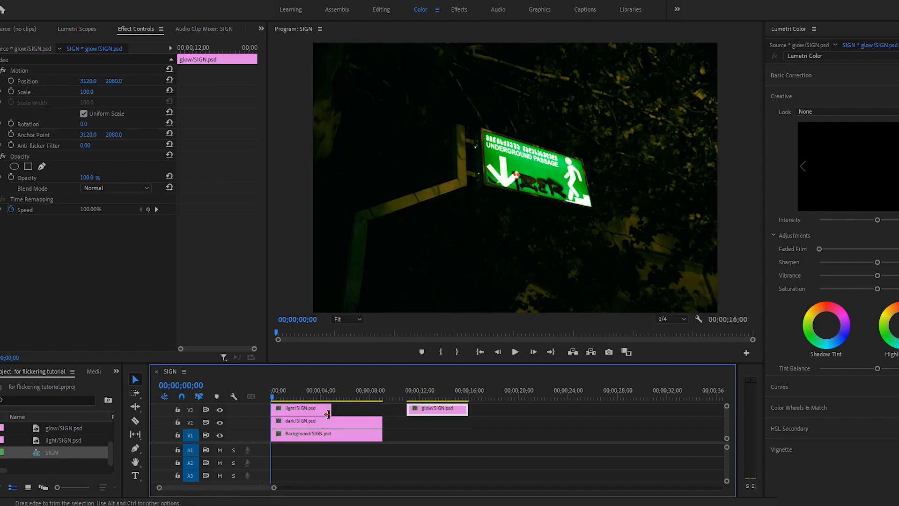
pyautogui.moveTo(331, 408); pyautogui.dragTo(382, 412)
# - Keyframe the light clip's opacity from the sequence start, alternating between 100% and 0% at irregular intervals to create a flicker
pyautogui.click(330, 412)
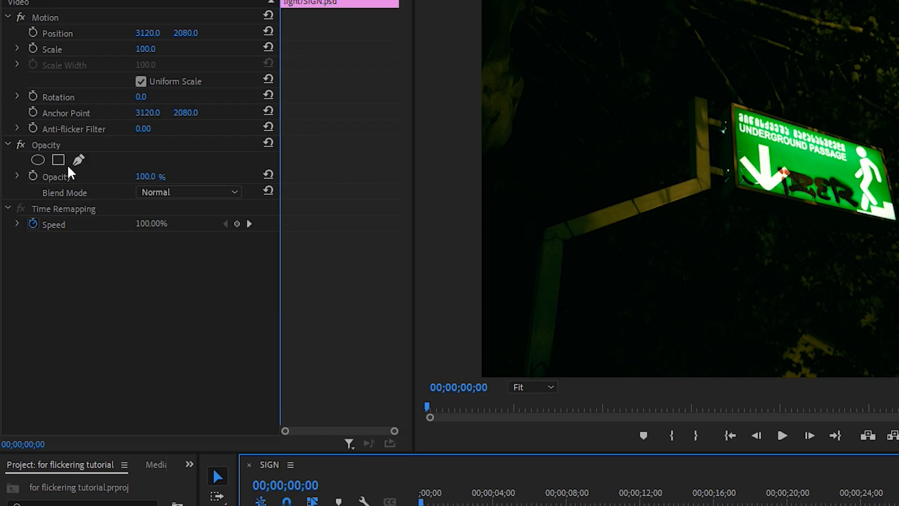
pyautogui.click(33, 177)
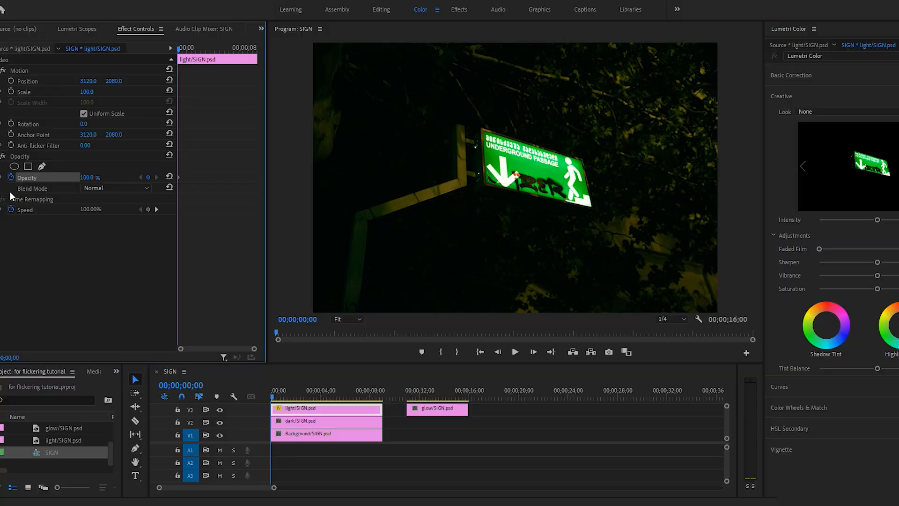
pyautogui.moveTo(274, 394); pyautogui.dragTo(284, 394)
pyautogui.moveTo(88, 177); pyautogui.dragTo(42, 177)
pyautogui.moveTo(186, 49); pyautogui.dragTo(192, 49)
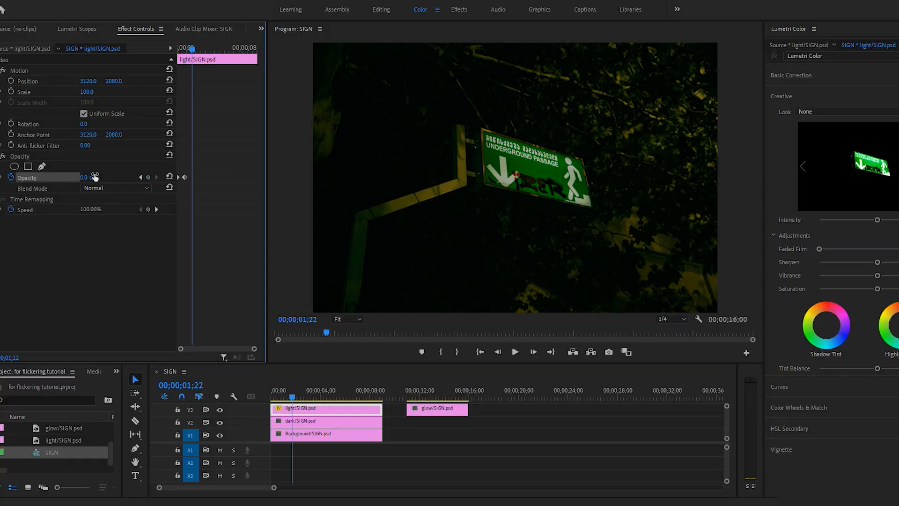
pyautogui.moveTo(94, 178); pyautogui.dragTo(141, 177)
pyautogui.moveTo(193, 49); pyautogui.dragTo(199, 52)
pyautogui.moveTo(89, 177); pyautogui.dragTo(42, 177)
pyautogui.moveTo(199, 50); pyautogui.dragTo(202, 50)
pyautogui.moveTo(88, 178); pyautogui.dragTo(135, 178)
pyautogui.moveTo(203, 50); pyautogui.dragTo(211, 54)
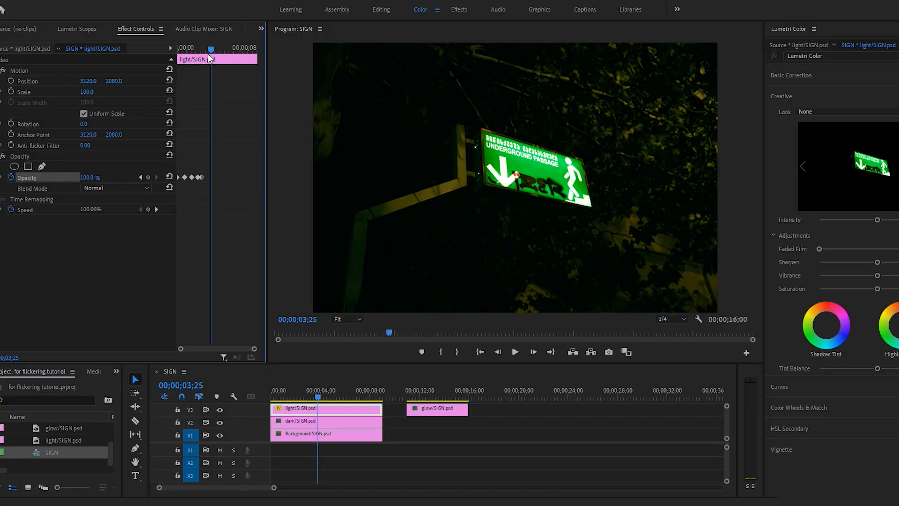
pyautogui.moveTo(94, 177); pyautogui.dragTo(46, 177)
# - Play back the sequence to review the sign's flicker
pyautogui.click(515, 351)
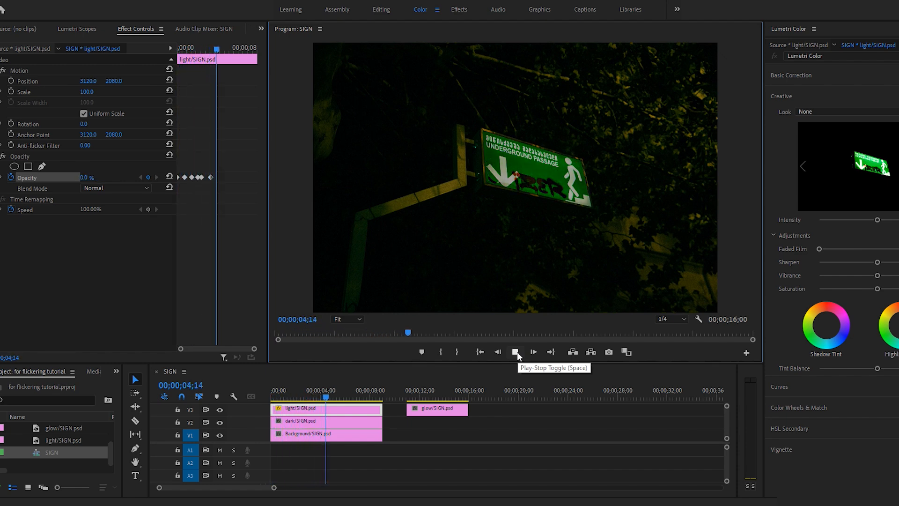
pyautogui.click(346, 398)
pyautogui.press('space')
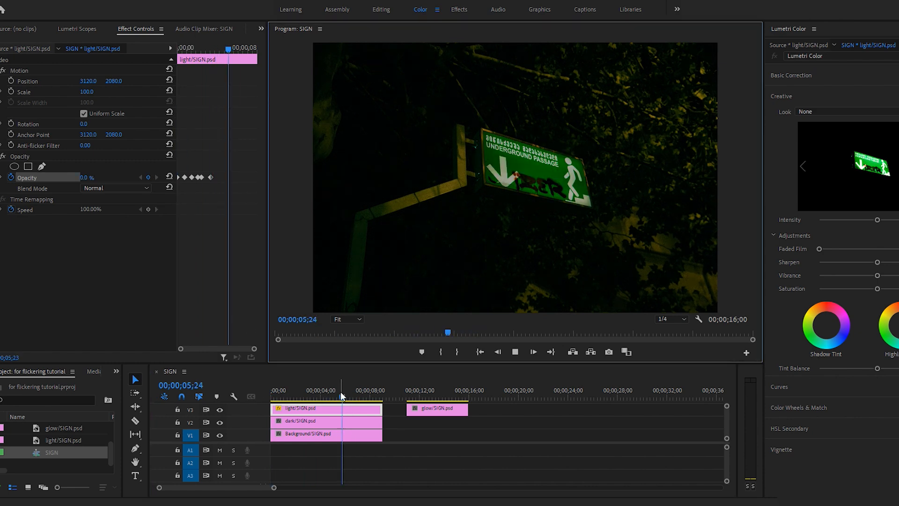
# - Preview the flicker with Hold interpolation on all of the light clip's opacity keyframes, and set them back to Linear
pyautogui.moveTo(350, 398); pyautogui.dragTo(270, 399)
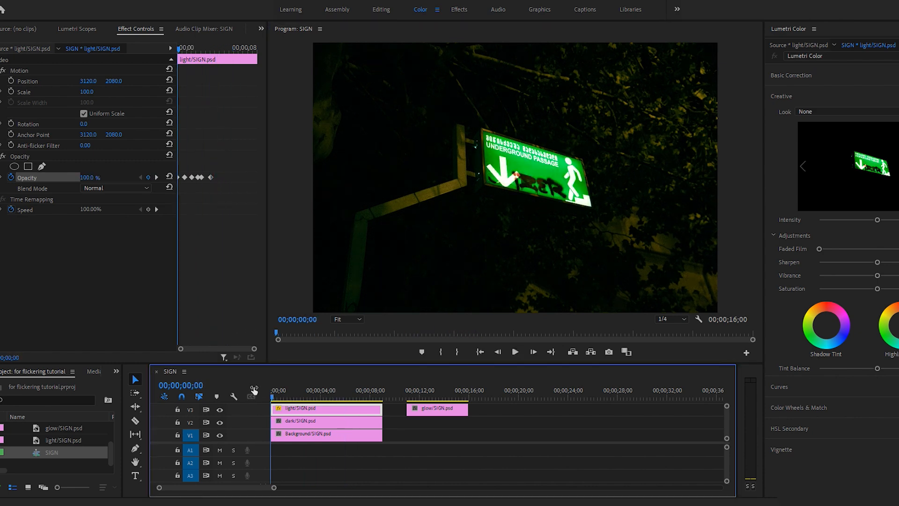
pyautogui.moveTo(244, 162); pyautogui.dragTo(165, 189)
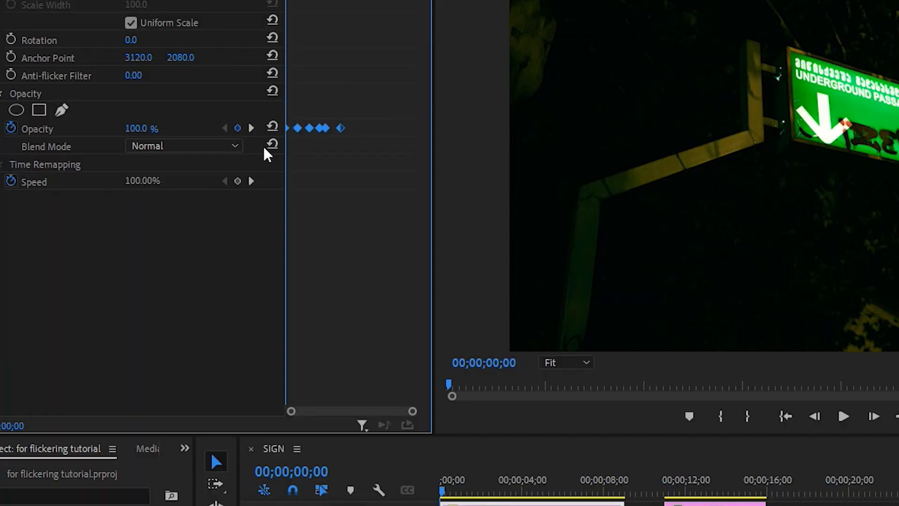
pyautogui.rightClick(327, 137)
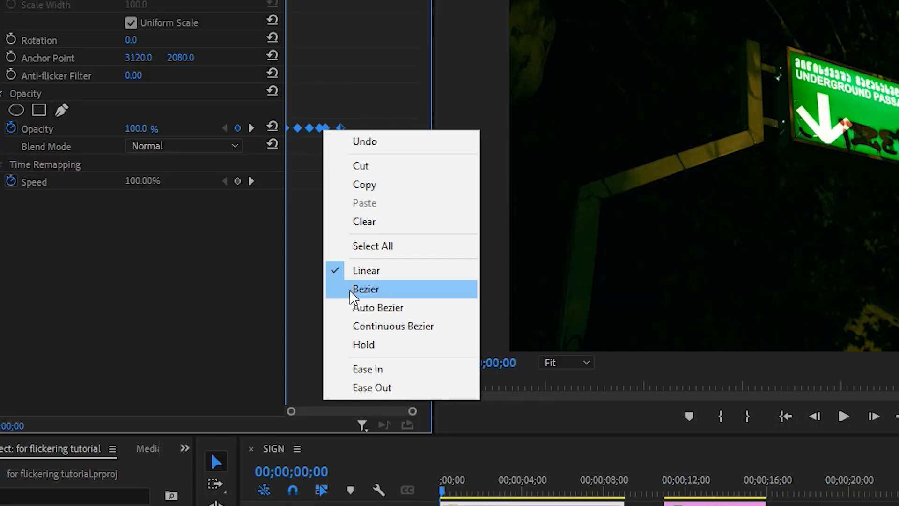
pyautogui.click(439, 352)
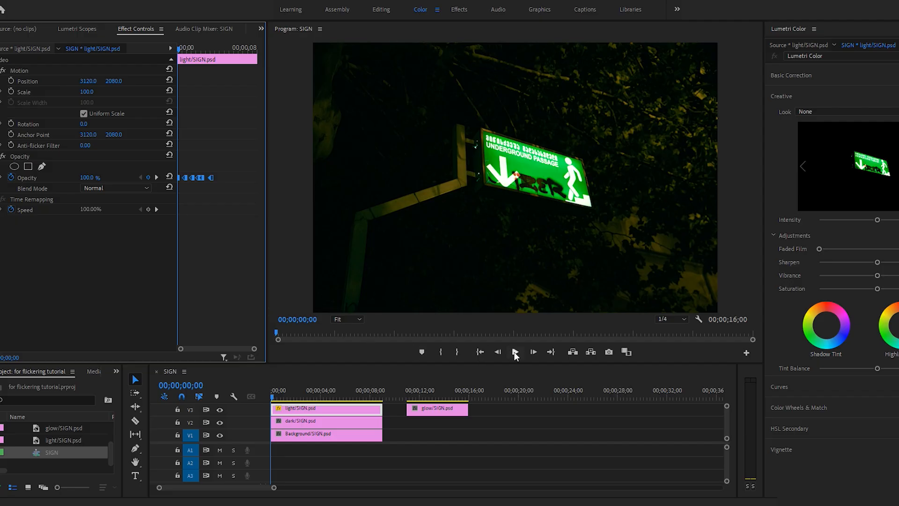
pyautogui.click(516, 352)
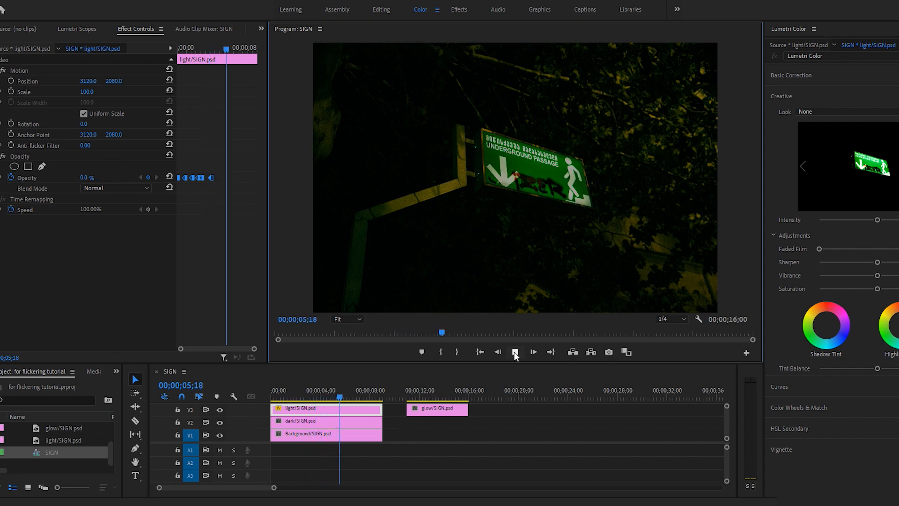
pyautogui.rightClick(211, 177)
pyautogui.click(244, 262)
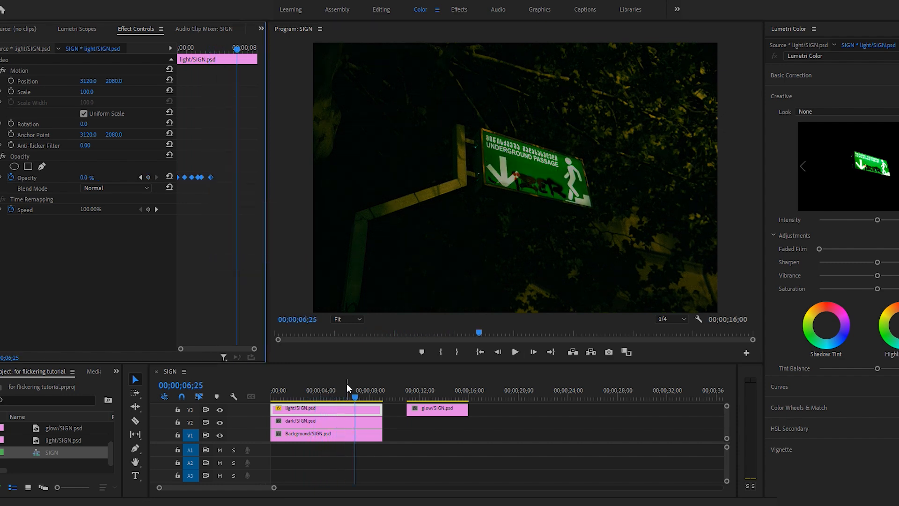
# - Move the glow clip to the start of V4 and extend it to match the length of the other clips
pyautogui.moveTo(444, 423); pyautogui.dragTo(283, 396)
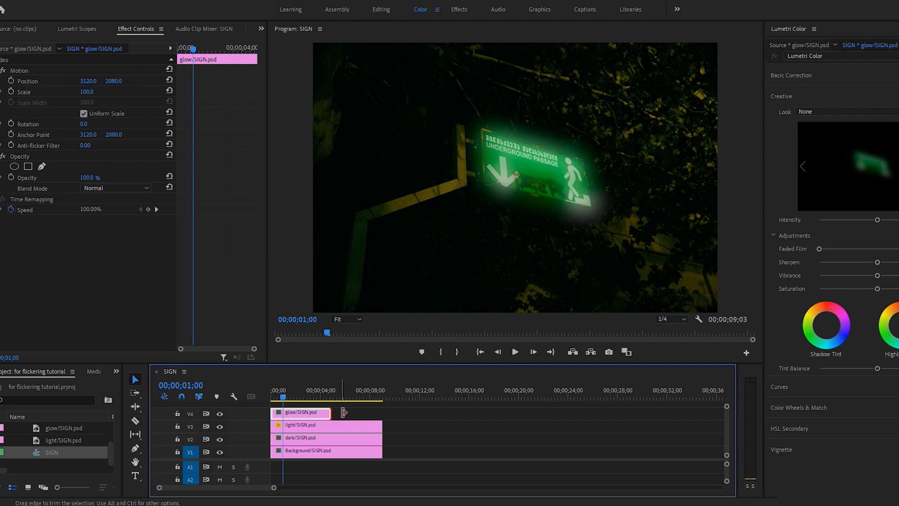
pyautogui.moveTo(344, 412); pyautogui.dragTo(382, 412)
# - Copy the light clip's Opacity effect with its keyframes and paste it onto the glow clip
pyautogui.click(327, 425)
pyautogui.click(32, 156)
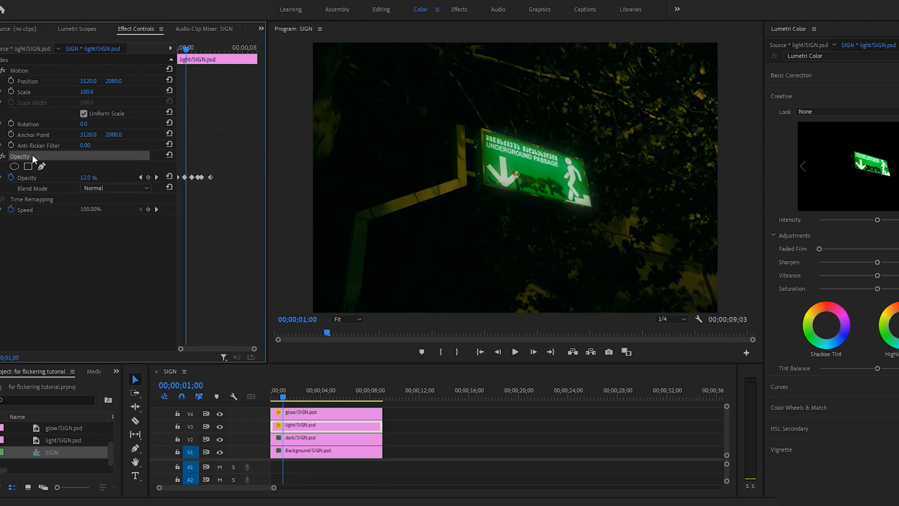
pyautogui.rightClick(32, 156)
pyautogui.click(51, 210)
pyautogui.click(294, 414)
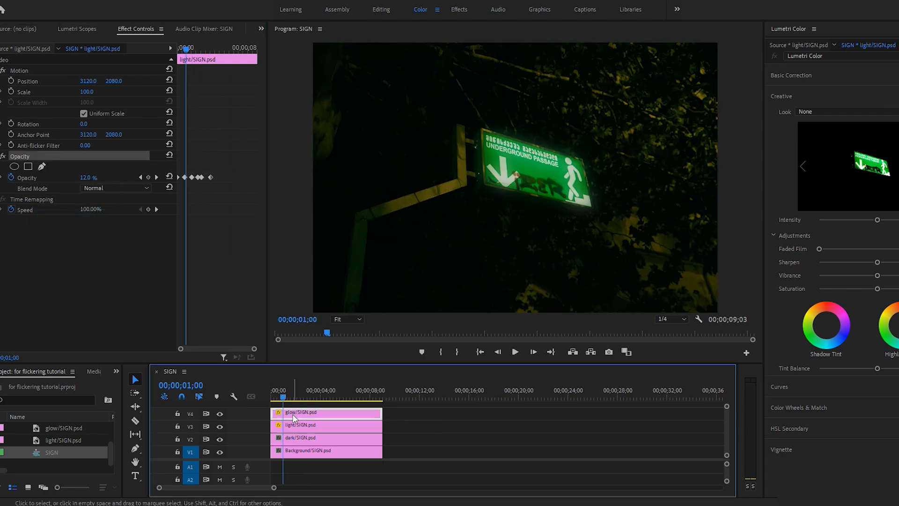
pyautogui.rightClick(47, 156)
pyautogui.click(70, 225)
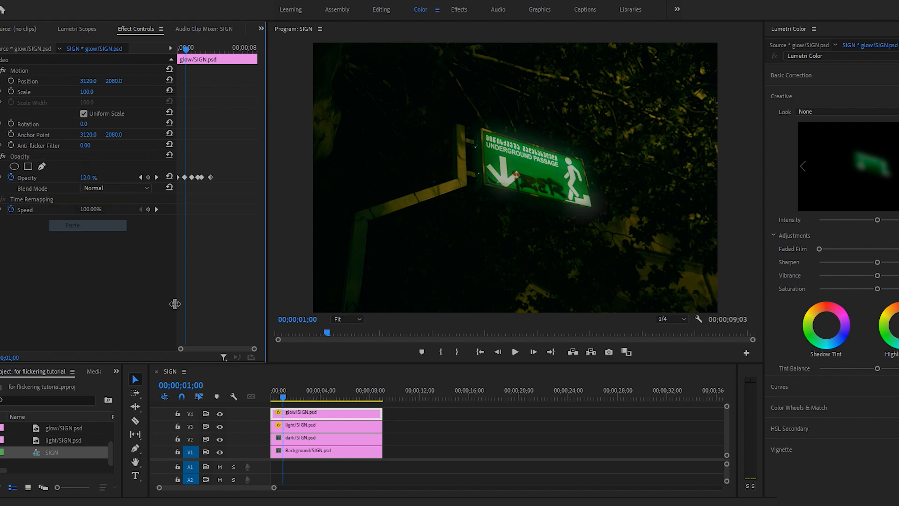
# - Set the glow clip's blend mode to Screen and play back the sequence from the start
pyautogui.press('space')
pyautogui.click(116, 188)
pyautogui.click(116, 281)
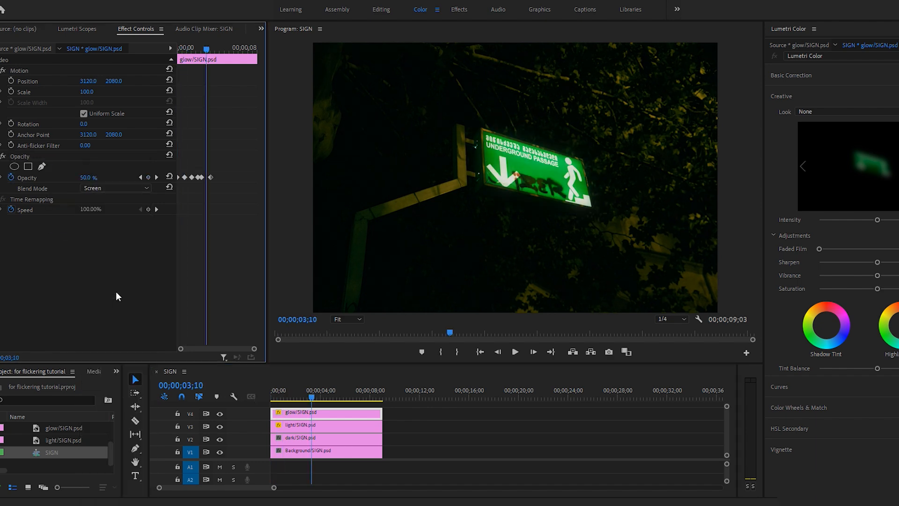
pyautogui.moveTo(310, 396); pyautogui.dragTo(218, 399)
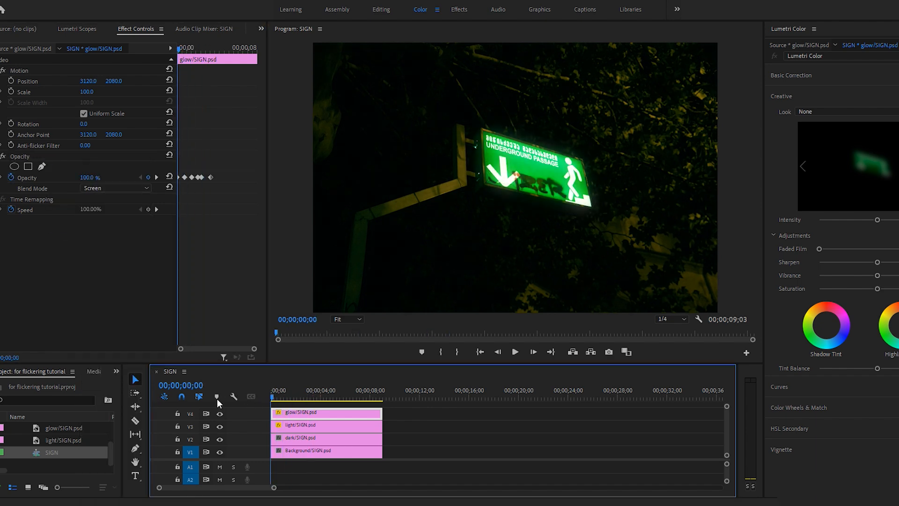
pyautogui.click(517, 351)
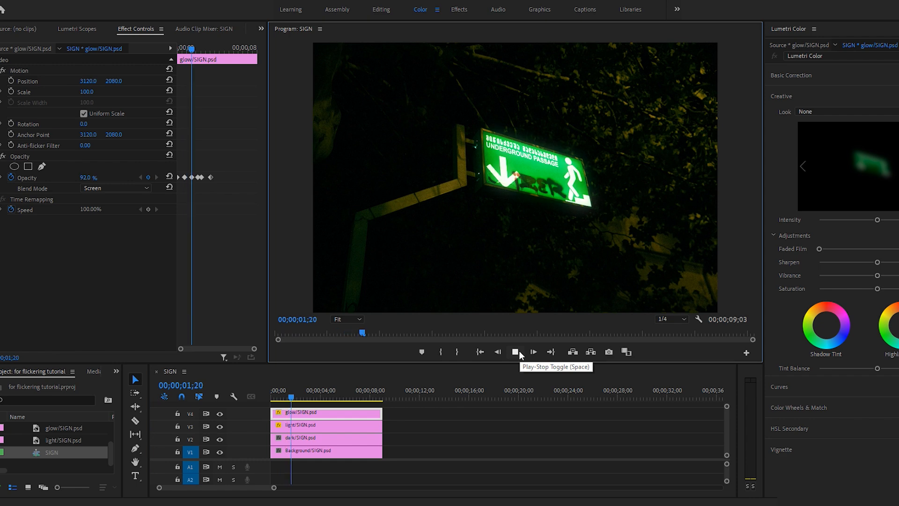
pyautogui.click(519, 350)
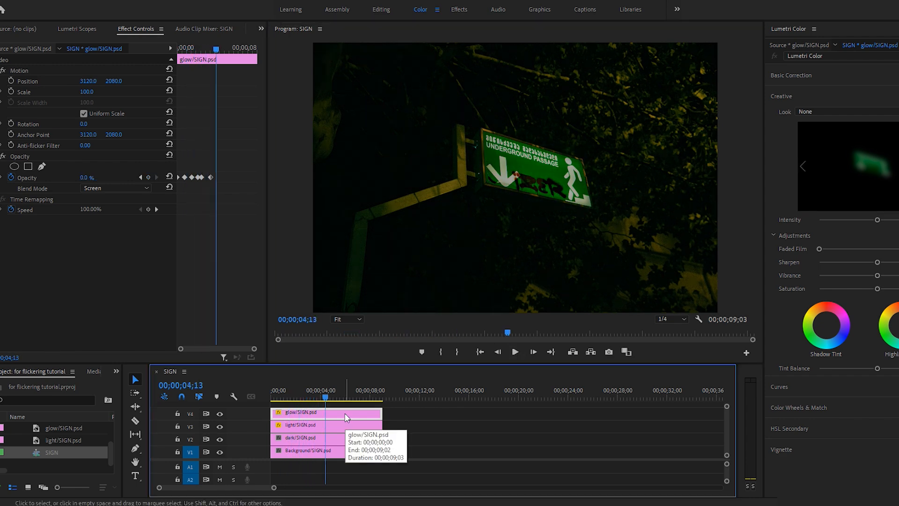
# - Delete the glow clip and paste a copy of the light clip onto V4 at the sequence start
pyautogui.press('Delete')
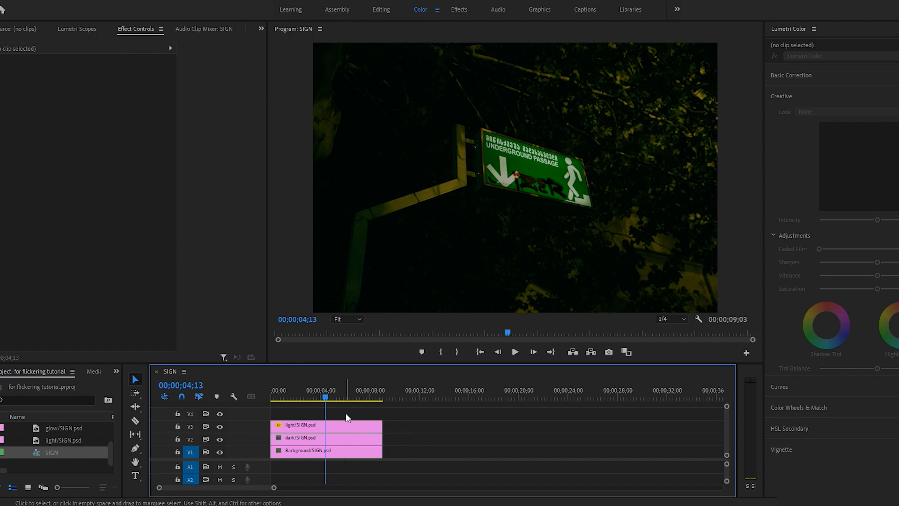
pyautogui.click(324, 425)
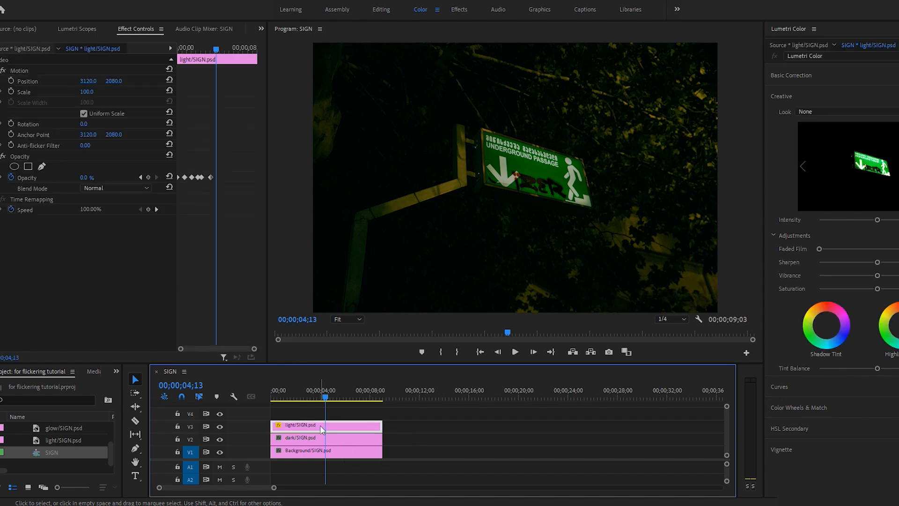
pyautogui.press('Home')
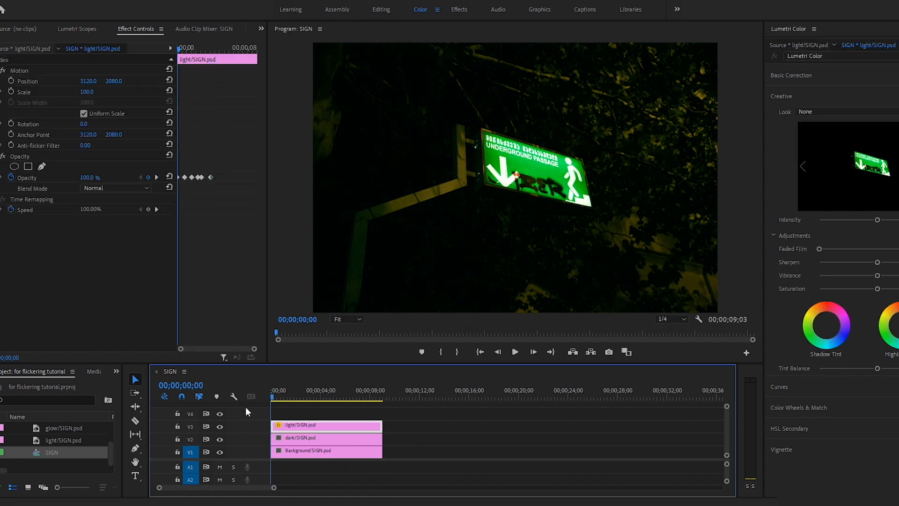
pyautogui.click(190, 452)
pyautogui.click(190, 414)
pyautogui.hotkey('ctrl', 'v')
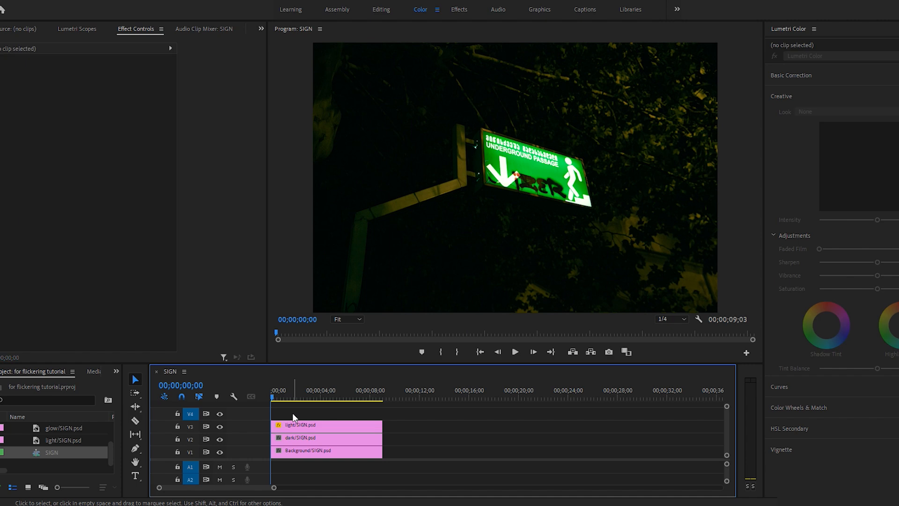
pyautogui.press('Home')
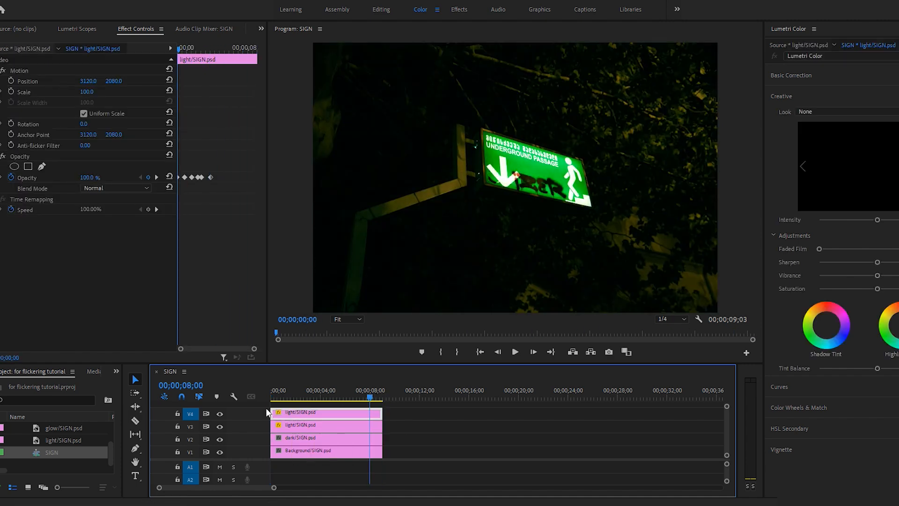
# - Find the Gaussian Blur effect, apply it to the light clip on V4, and set that clip's blend mode to Screen
pyautogui.click(116, 372)
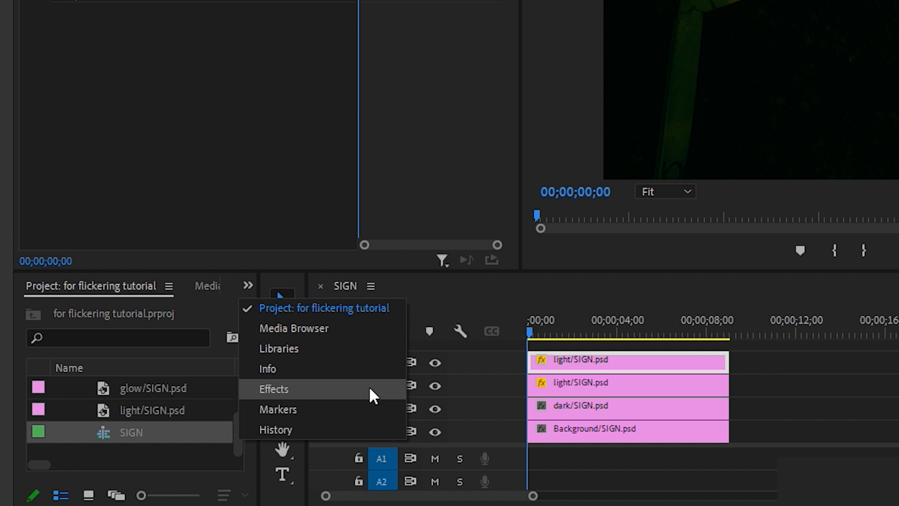
pyautogui.click(369, 387)
pyautogui.click(133, 309)
pyautogui.write('gaussian')
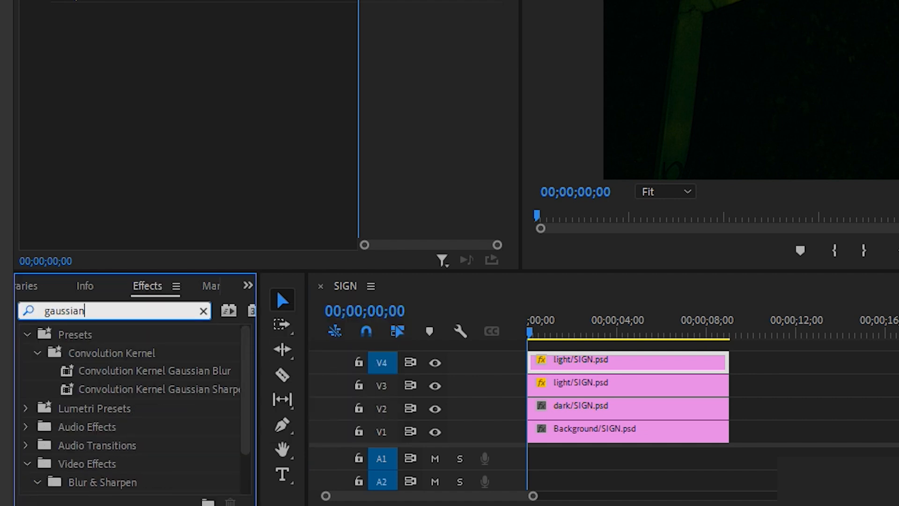
pyautogui.scroll(-2, 96, 457)
pyautogui.click(96, 449)
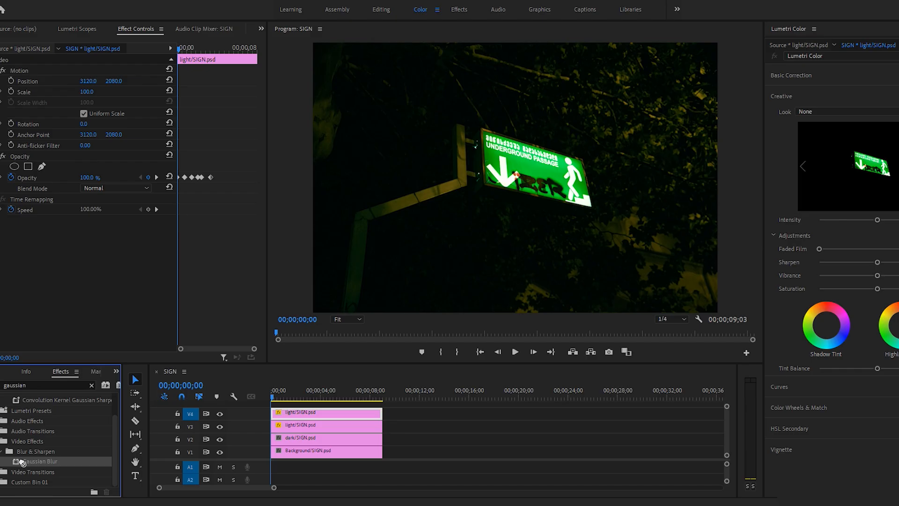
pyautogui.moveTo(76, 449); pyautogui.dragTo(572, 360)
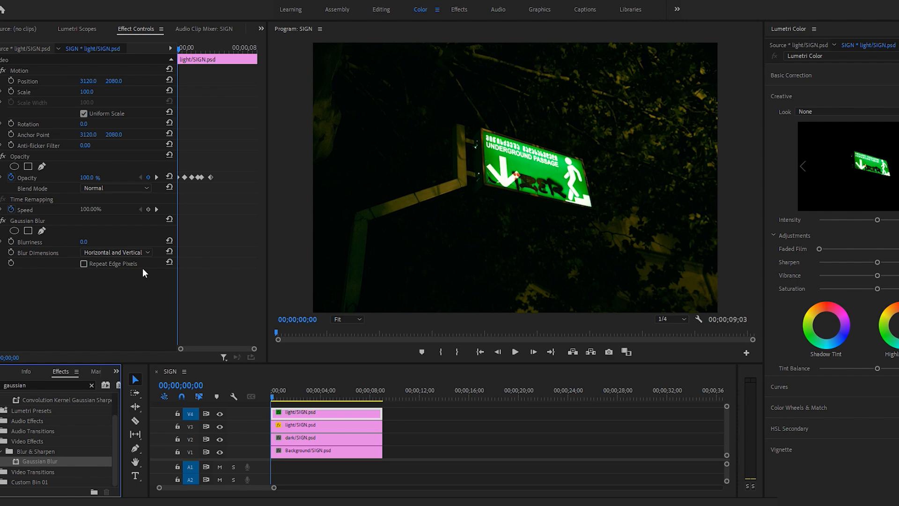
pyautogui.click(100, 188)
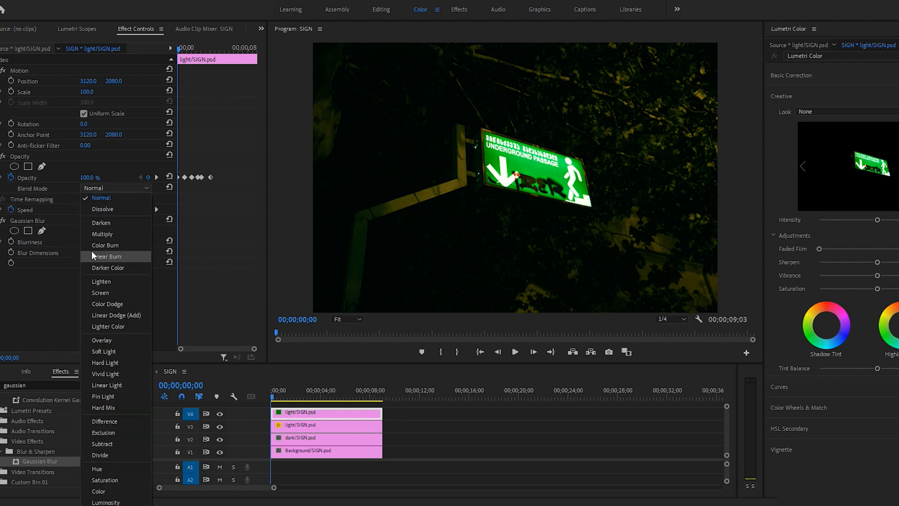
pyautogui.click(123, 292)
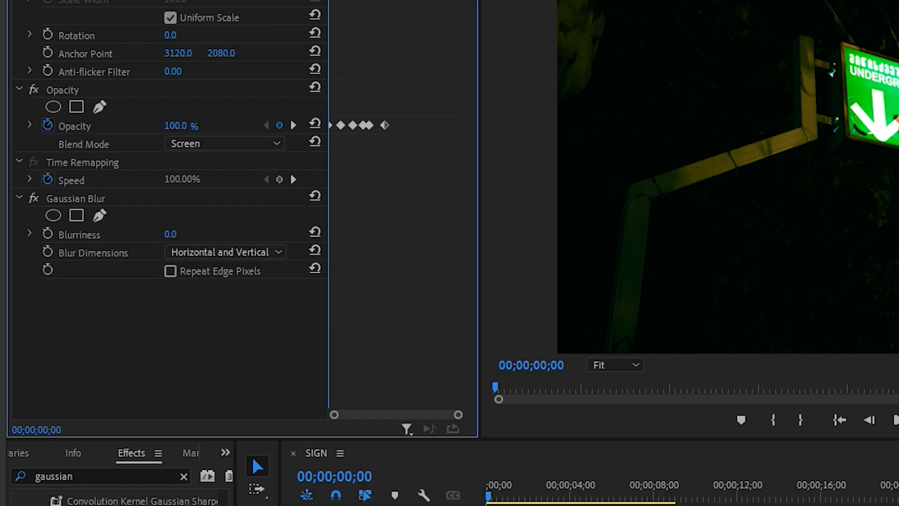
# - Keyframe the V4 clip's Blurriness at four points, including 174 at the start and 276 at 00;00;02;09, and play back the sequence
pyautogui.moveTo(170, 234); pyautogui.dragTo(369, 234)
pyautogui.click(11, 241)
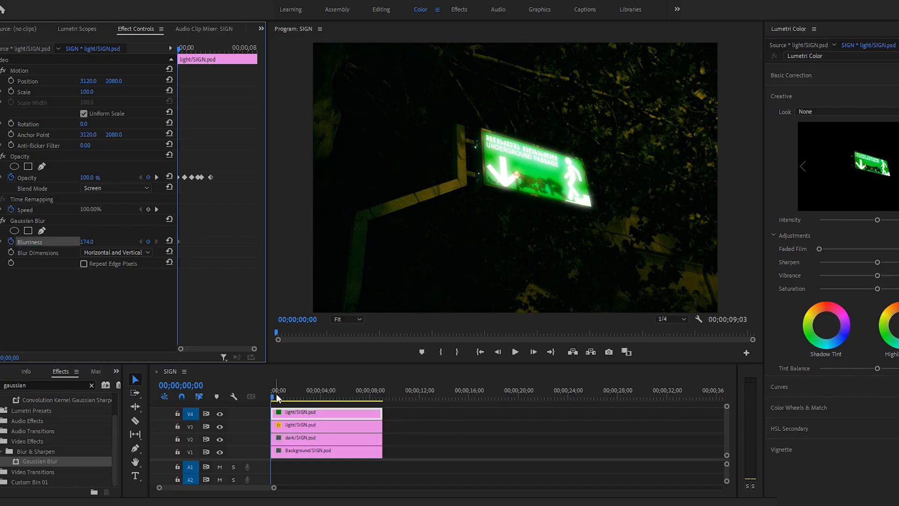
pyautogui.moveTo(275, 397); pyautogui.dragTo(287, 398)
pyautogui.moveTo(89, 243); pyautogui.dragTo(9, 242)
pyautogui.moveTo(290, 397); pyautogui.dragTo(299, 397)
pyautogui.moveTo(88, 242); pyautogui.dragTo(175, 242)
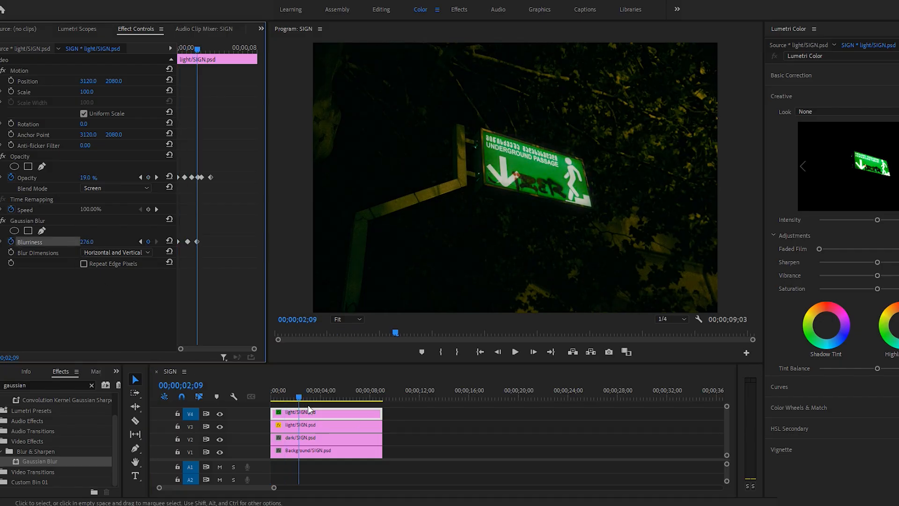
pyautogui.moveTo(301, 397); pyautogui.dragTo(310, 397)
pyautogui.moveTo(87, 242); pyautogui.dragTo(92, 243)
pyautogui.press('Home')
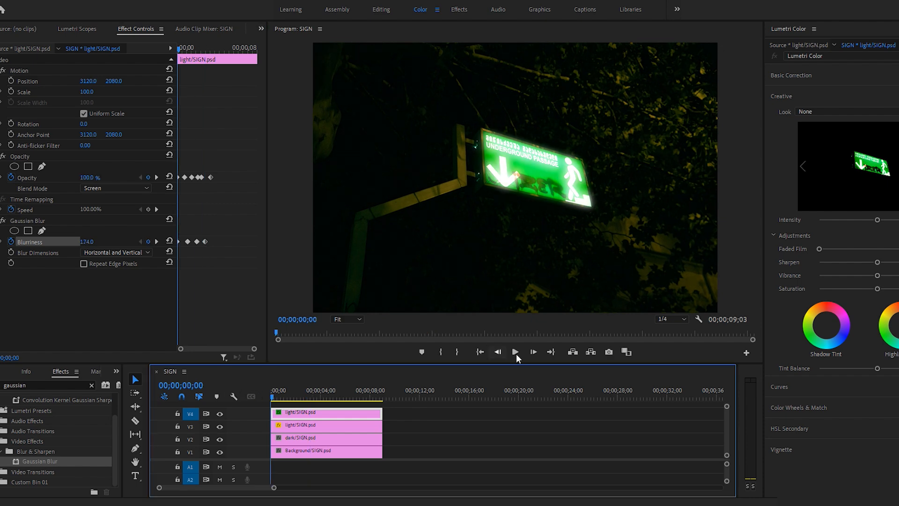
pyautogui.click(515, 352)
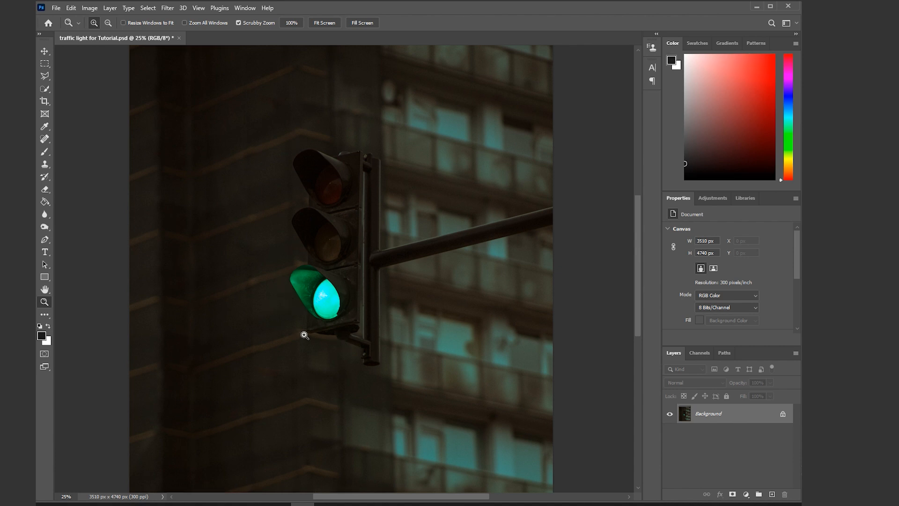
# - In Photoshop, outline the traffic light's green lamp together with its lit hood using the Polygonal Lasso
pyautogui.moveTo(301, 301); pyautogui.dragTo(327, 298)
pyautogui.click(327, 298)
pyautogui.click(45, 76)
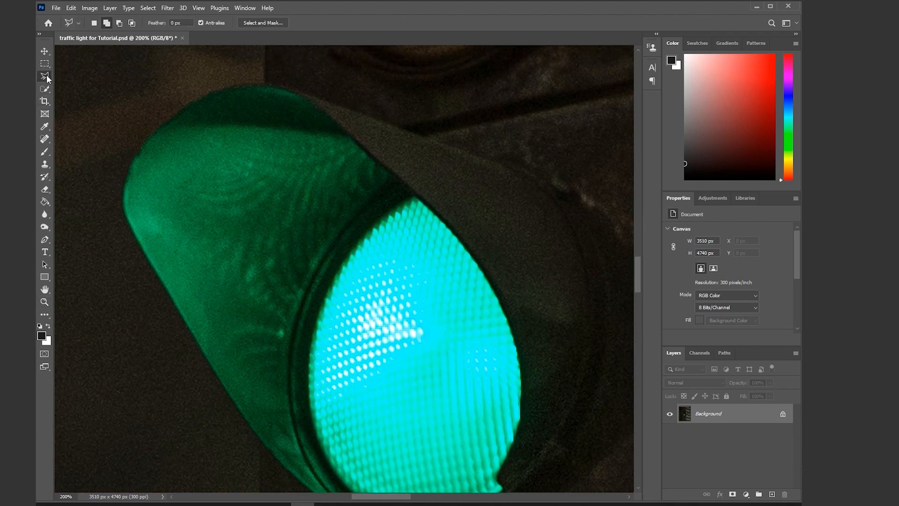
pyautogui.click(293, 91)
pyautogui.click(392, 174)
pyautogui.click(524, 350)
pyautogui.click(527, 393)
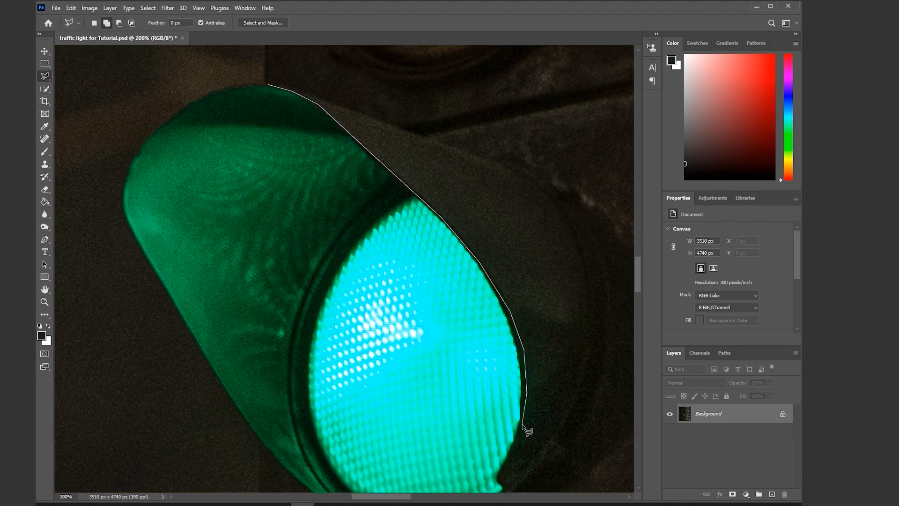
pyautogui.scroll(-5, 512, 456)
pyautogui.click(506, 240)
pyautogui.click(439, 283)
pyautogui.click(344, 270)
pyautogui.click(301, 243)
pyautogui.click(261, 196)
pyautogui.moveTo(84, 201); pyautogui.dragTo(327, 422)
pyautogui.click(444, 327)
pyautogui.click(373, 206)
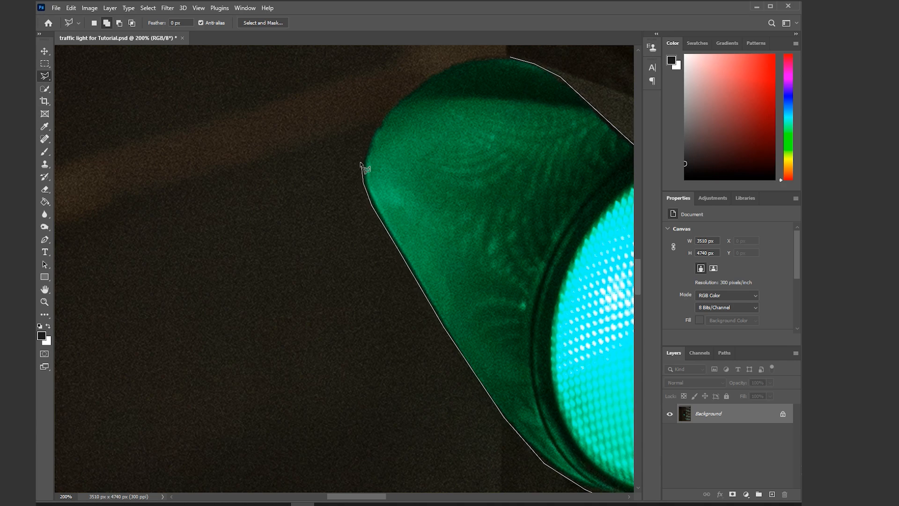
pyautogui.click(369, 136)
pyautogui.click(399, 96)
pyautogui.click(449, 64)
pyautogui.click(510, 57)
pyautogui.moveTo(366, 496); pyautogui.dragTo(388, 498)
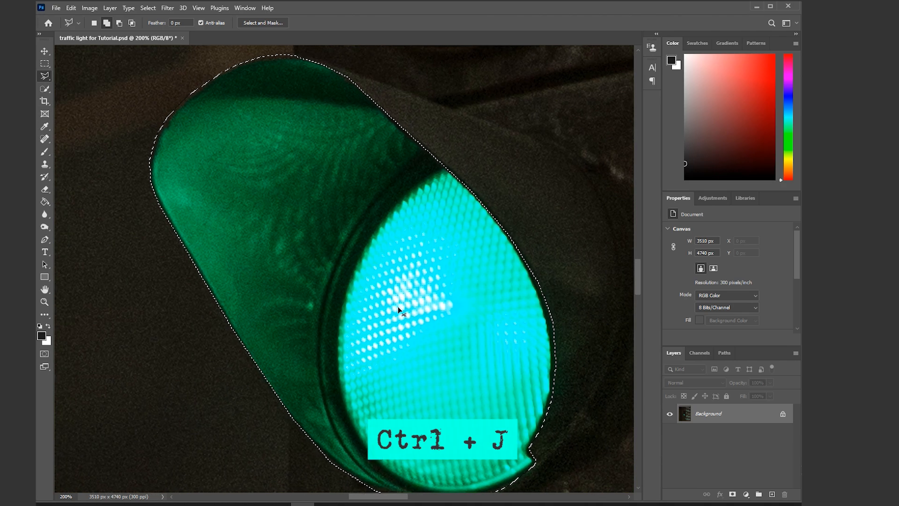
# - Copy the selected green lamp to a new layer and rename the layer green
pyautogui.hotkey('ctrl', 'j')
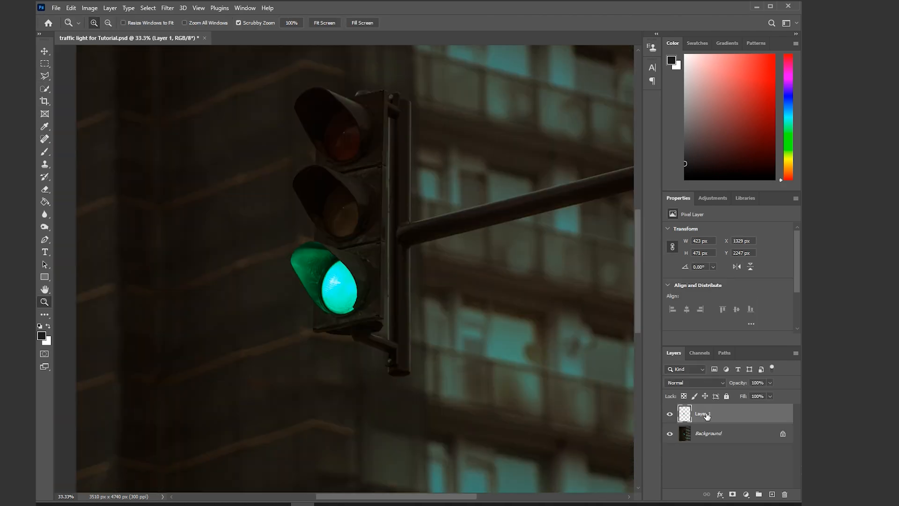
pyautogui.doubleClick(708, 414)
pyautogui.write('green')
pyautogui.press('Return')
# - Place a copy of the green lamp over the middle lamp on a layer named yellow, and another copy over the top lamp
pyautogui.press('v')
pyautogui.moveTo(410, 338); pyautogui.dragTo(410, 265)
pyautogui.write('yellow')
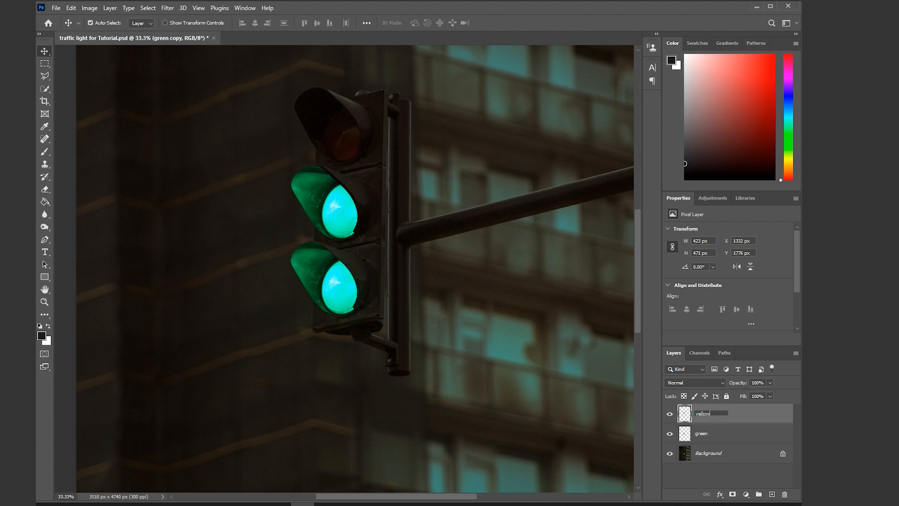
pyautogui.press('Return')
pyautogui.hotkey('ctrl', 'j')
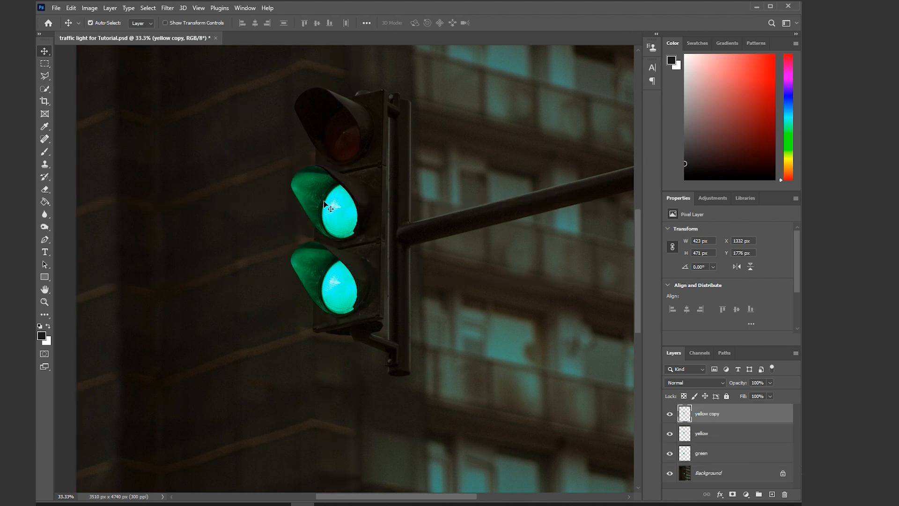
pyautogui.moveTo(330, 208); pyautogui.dragTo(334, 144)
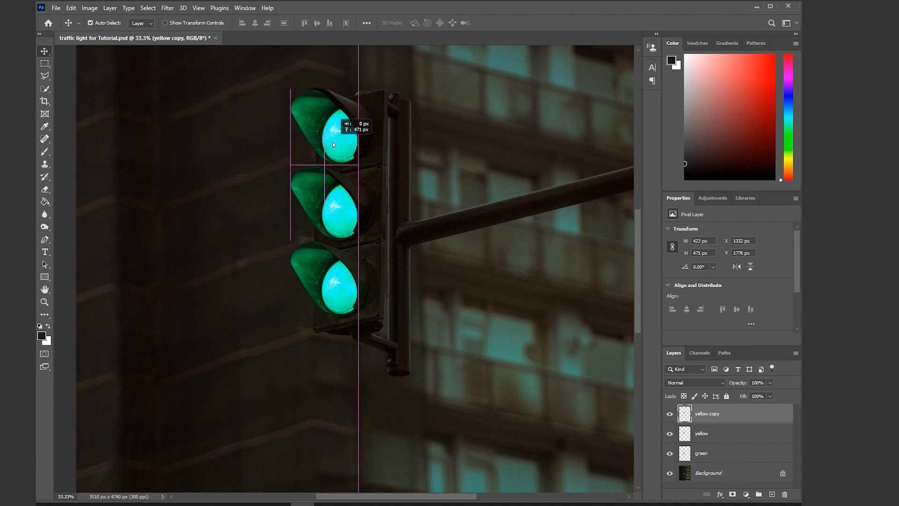
# - Nudge the yellow layer 3 px up and 3 px right to fit the middle lamp, and toggle its visibility to check the alignment
pyautogui.scroll(2, 341, 225)
pyautogui.click(341, 222)
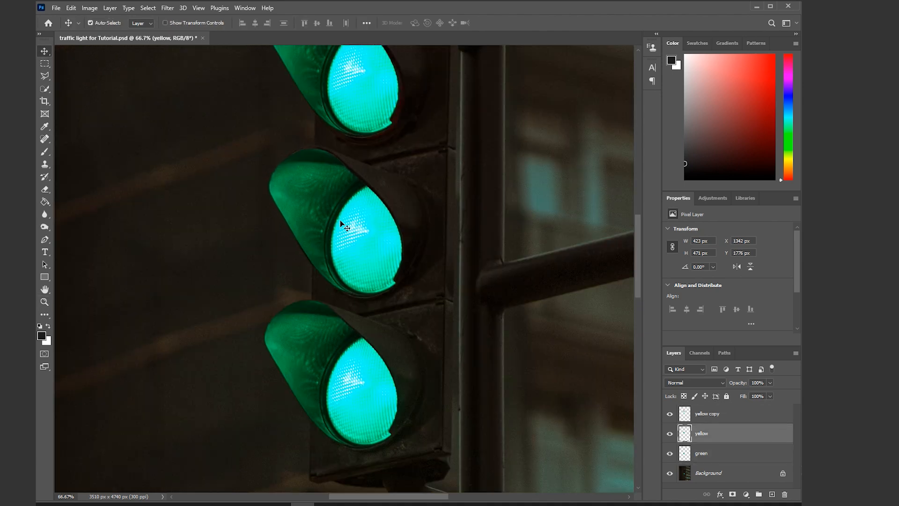
pyautogui.press('Up')
pyautogui.press('Up')
pyautogui.press('Up')
pyautogui.press('Right')
pyautogui.press('Right')
pyautogui.press('Right')
pyautogui.click(669, 434)
pyautogui.click(670, 434)
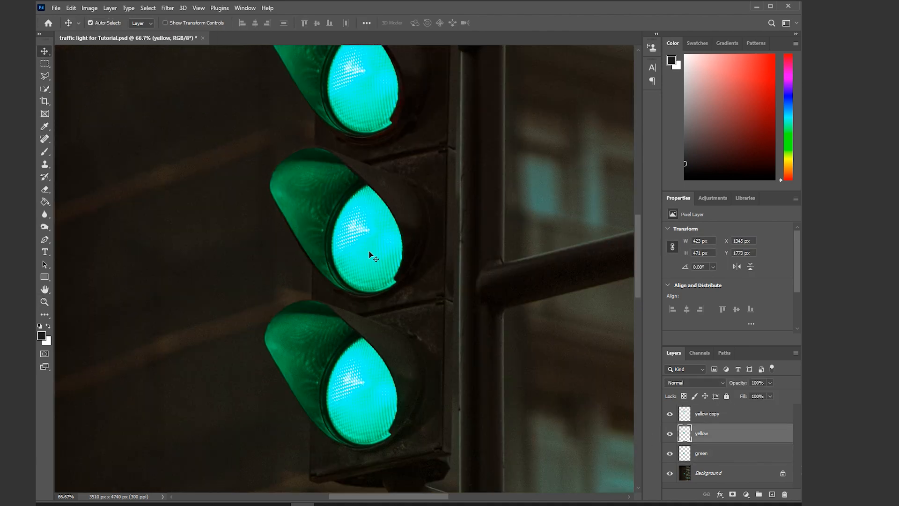
# - Nudge the yellow copy layer right and down to X 1355 px, Y 1290 px so it lines up with the top lamp
pyautogui.scroll(2, 469, 328)
pyautogui.click(342, 127)
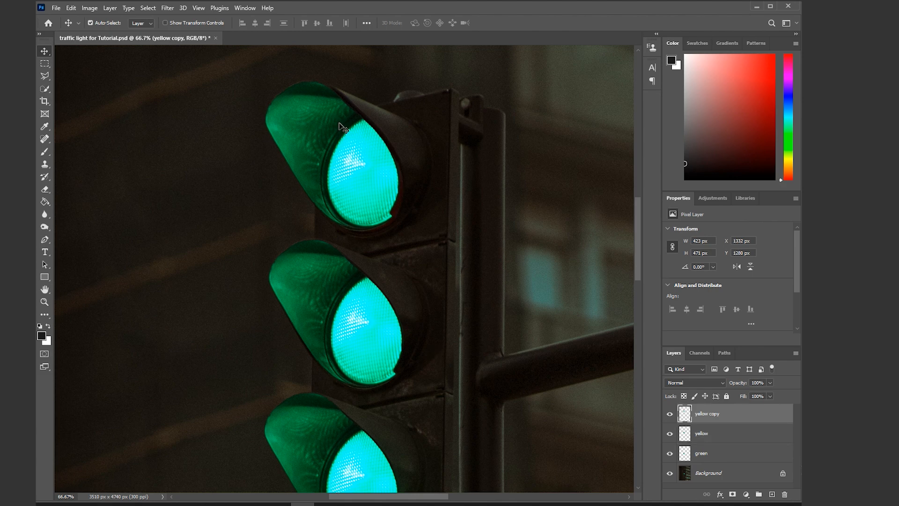
pyautogui.press('Right')
pyautogui.press('Right')
pyautogui.press('Right')
pyautogui.press('Right')
pyautogui.press('Right')
pyautogui.press('Right')
pyautogui.press('Right')
pyautogui.press('Right')
pyautogui.press('Right')
pyautogui.press('Right')
pyautogui.press('Right')
pyautogui.press('Right')
pyautogui.press('Right')
pyautogui.press('Right')
pyautogui.press('Down')
pyautogui.press('Down')
pyautogui.press('Down')
pyautogui.press('Down')
pyautogui.press('Down')
pyautogui.press('Down')
pyautogui.press('Down')
pyautogui.press('Down')
pyautogui.press('Right')
pyautogui.press('Right')
pyautogui.press('Right')
pyautogui.press('Right')
pyautogui.press('Right')
pyautogui.press('Right')
pyautogui.press('Right')
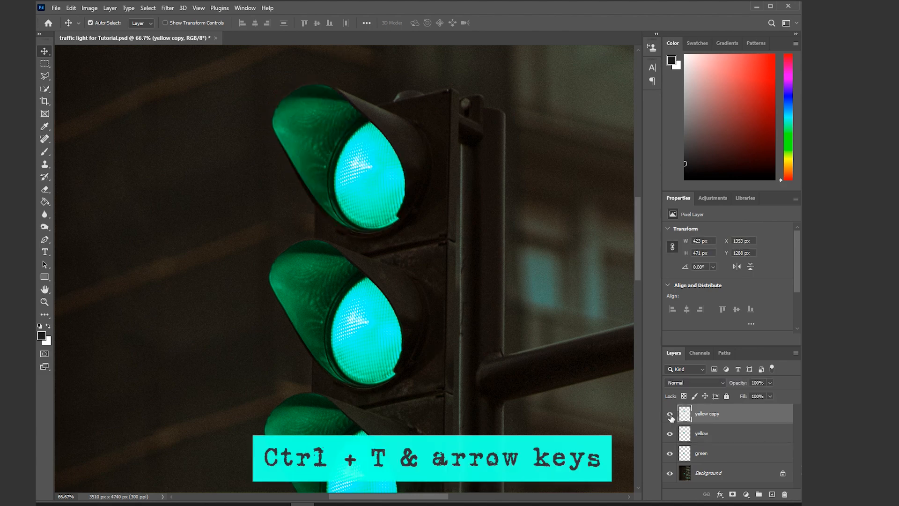
pyautogui.click(670, 414)
pyautogui.click(669, 414)
pyautogui.press('Right')
pyautogui.press('Right')
pyautogui.press('Down')
pyautogui.press('Down')
# - Distort the yellow copy layer with Free Transform to about 429 x 481 px to fill the top lamp's hood, and compare it against the background
pyautogui.scroll(-1, 173, 312)
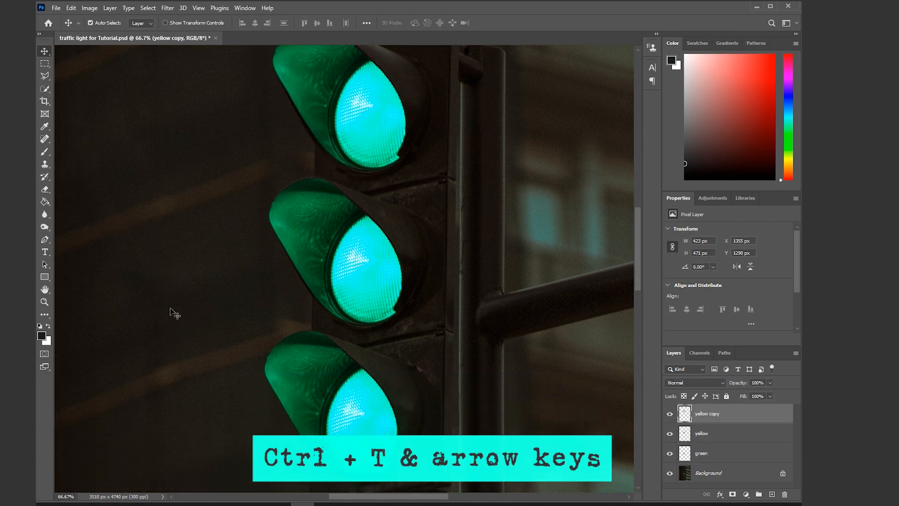
pyautogui.scroll(1, 212, 276)
pyautogui.click(45, 302)
pyautogui.moveTo(337, 197); pyautogui.dragTo(397, 184)
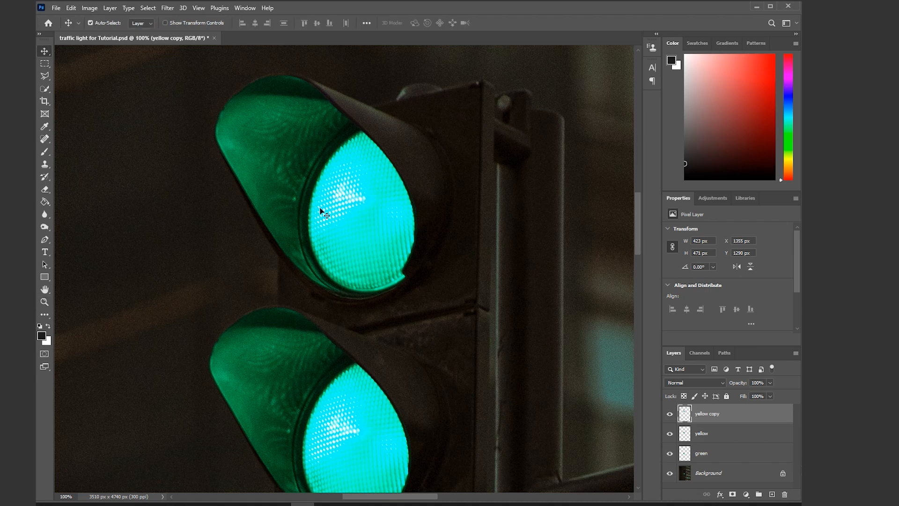
pyautogui.hotkey('ctrl', 't')
pyautogui.moveTo(213, 186); pyautogui.dragTo(213, 188)
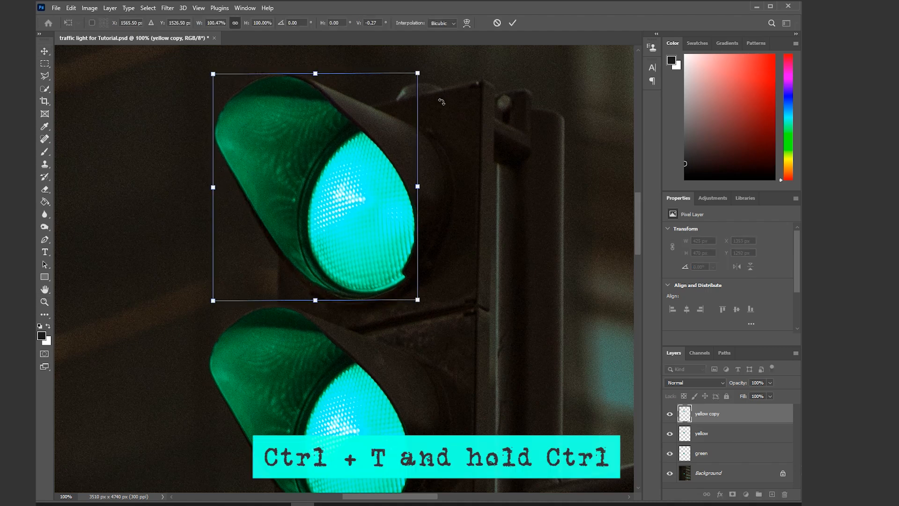
pyautogui.moveTo(418, 73); pyautogui.dragTo(425, 70)
pyautogui.moveTo(315, 300); pyautogui.dragTo(315, 304)
pyautogui.press('Return')
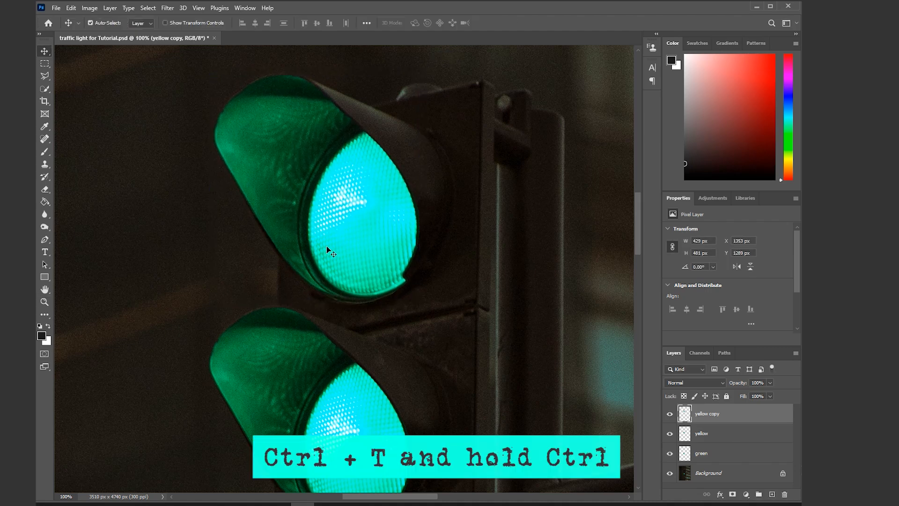
pyautogui.click(669, 414)
pyautogui.click(670, 414)
pyautogui.click(670, 414)
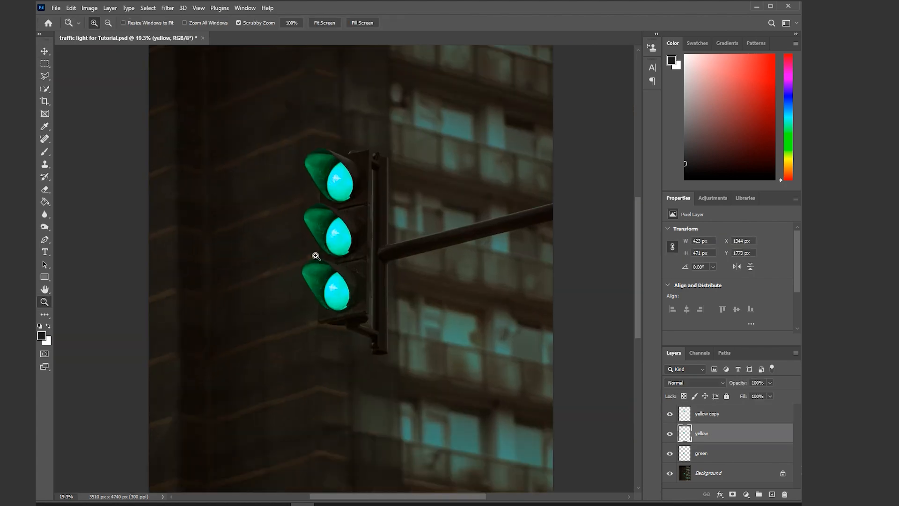
# - Open Hue/Saturation for the green layer and shift its Master hue to -16
pyautogui.click(316, 257)
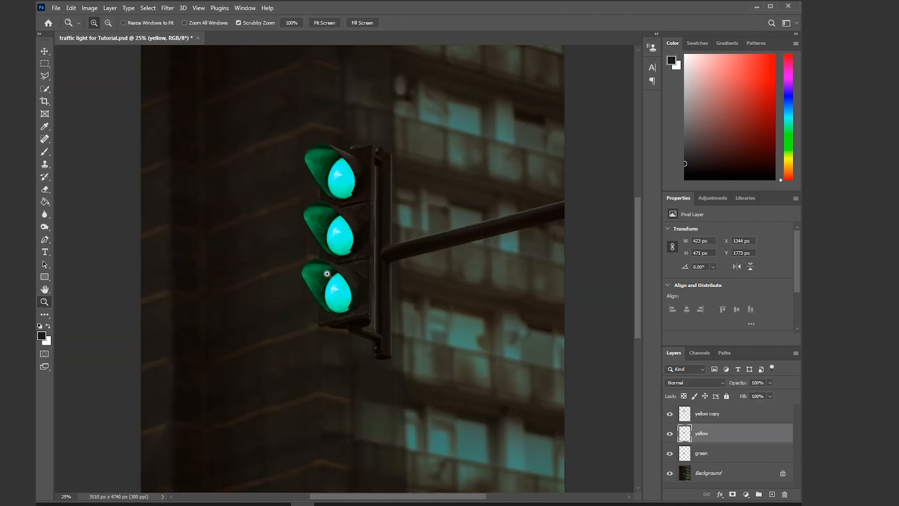
pyautogui.click(47, 51)
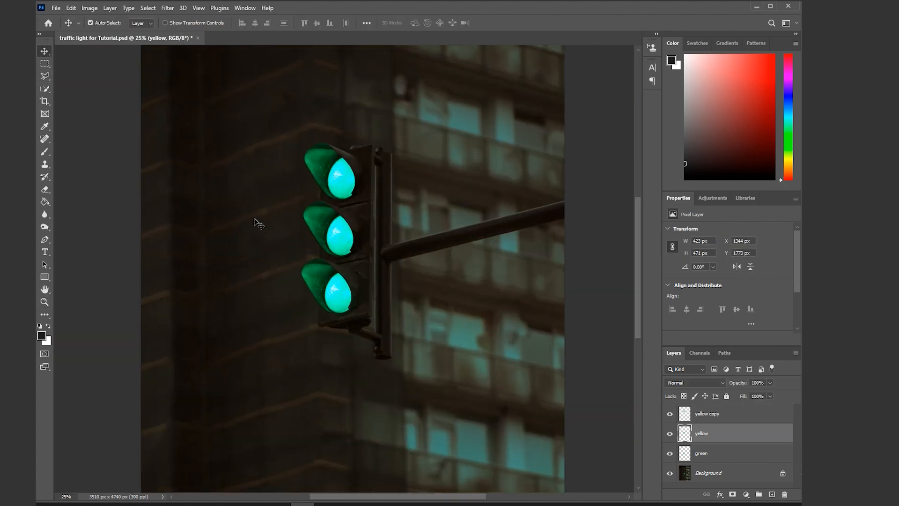
pyautogui.click(337, 293)
pyautogui.click(91, 8)
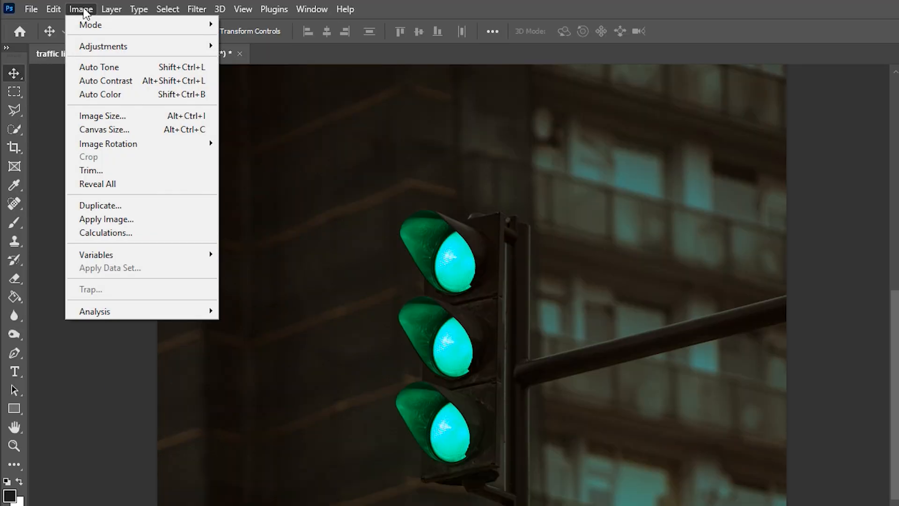
pyautogui.moveTo(161, 45)
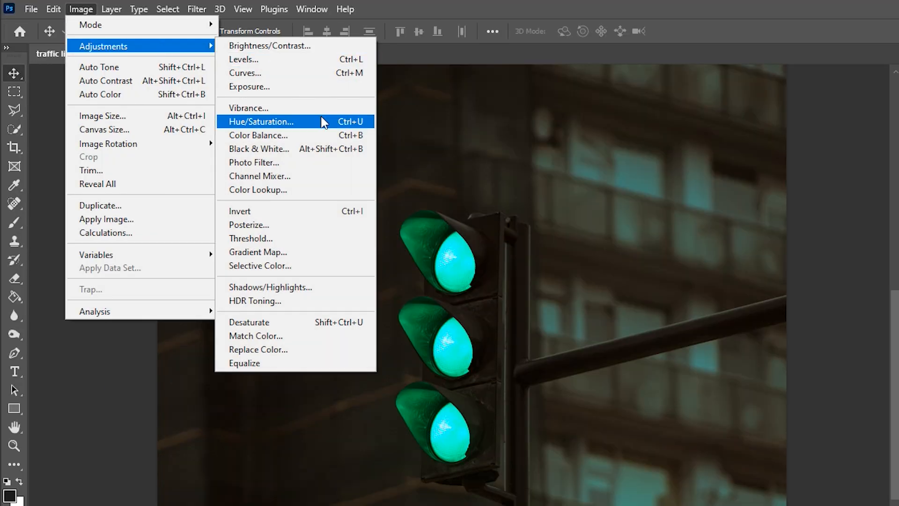
pyautogui.click(327, 123)
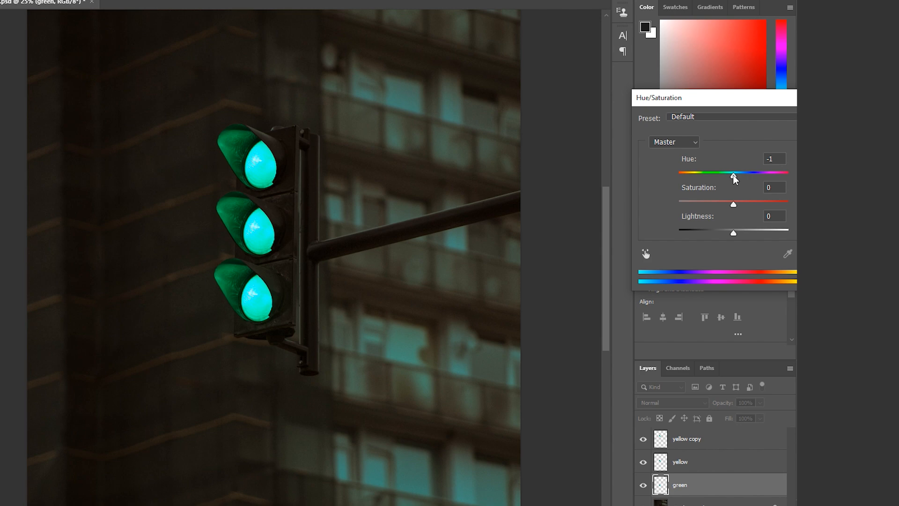
pyautogui.moveTo(732, 176)
pyautogui.mouseDown()
pyautogui.moveTo(717, 177)
pyautogui.moveTo(724, 177)
pyautogui.mouseUp()
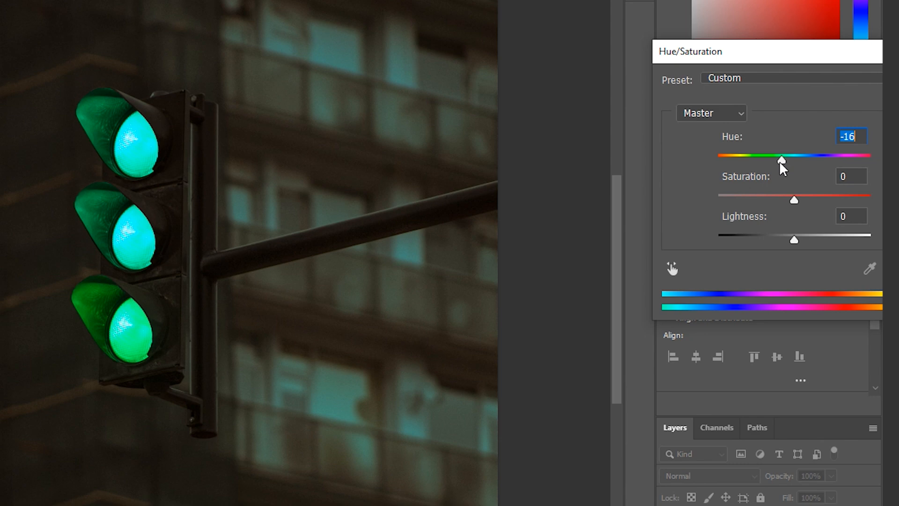
# - Lower the hue of the Cyans range until the bottom lamp is a pure green, and apply the adjustment
pyautogui.click(719, 117)
pyautogui.click(717, 183)
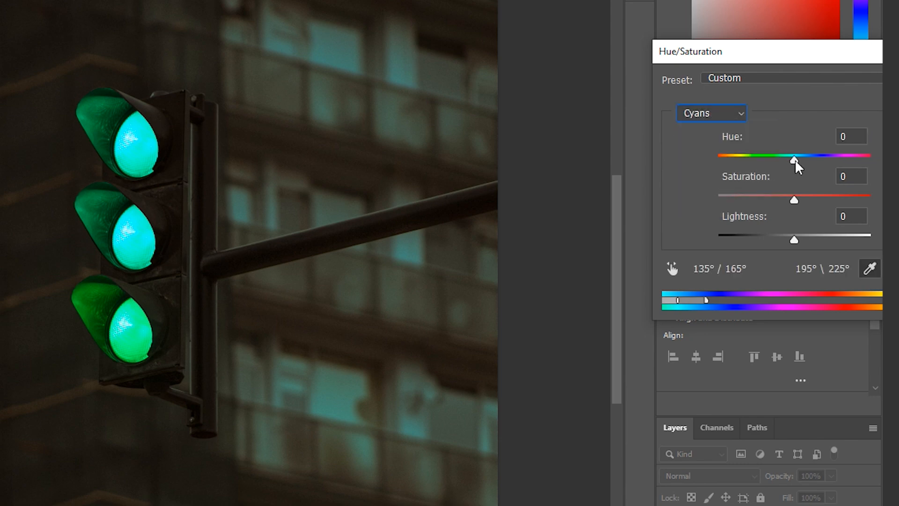
pyautogui.moveTo(793, 159); pyautogui.dragTo(766, 170)
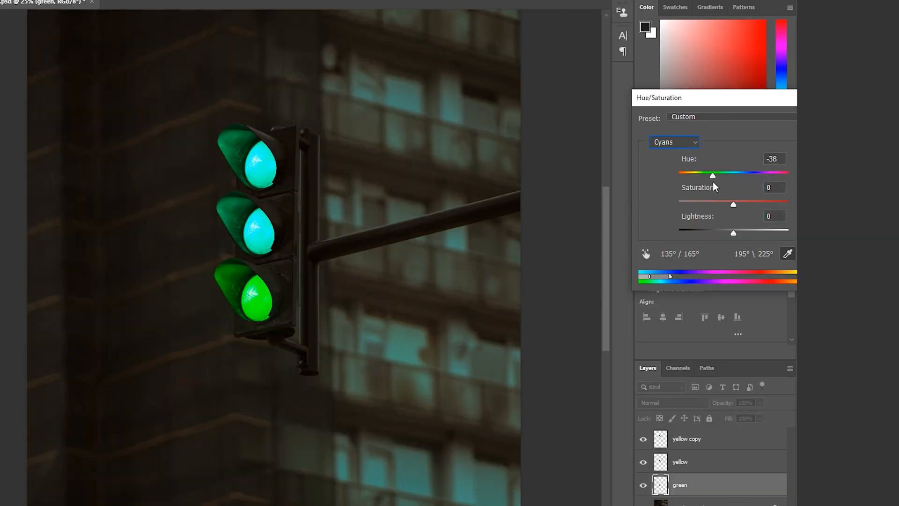
pyautogui.moveTo(719, 181); pyautogui.dragTo(725, 180)
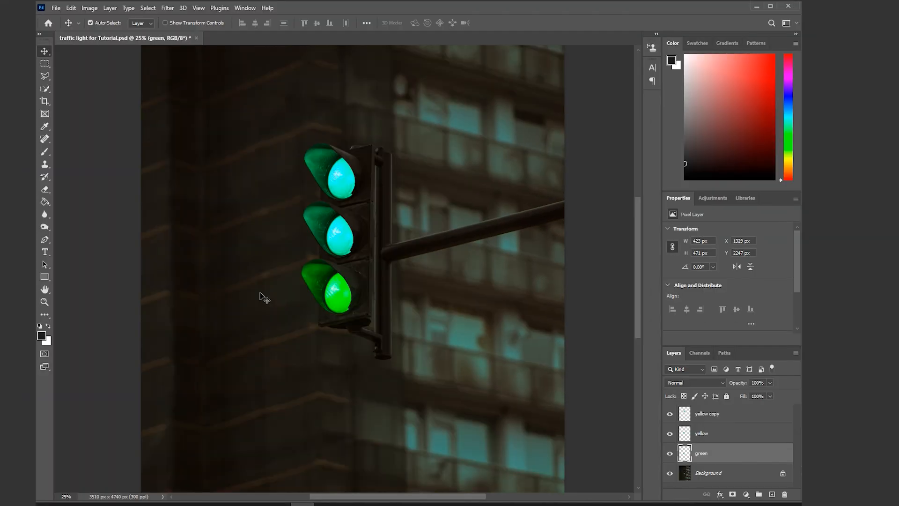
# - Recolour the middle lamp on the yellow layer to amber with Hue/Saturation, adjusting the Master hue and a single colour range
pyautogui.click(333, 239)
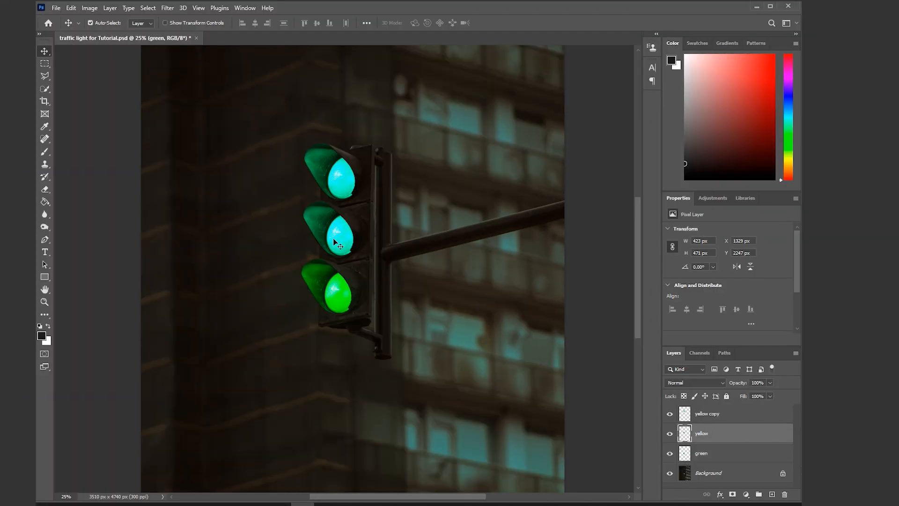
pyautogui.click(89, 8)
pyautogui.moveTo(123, 32)
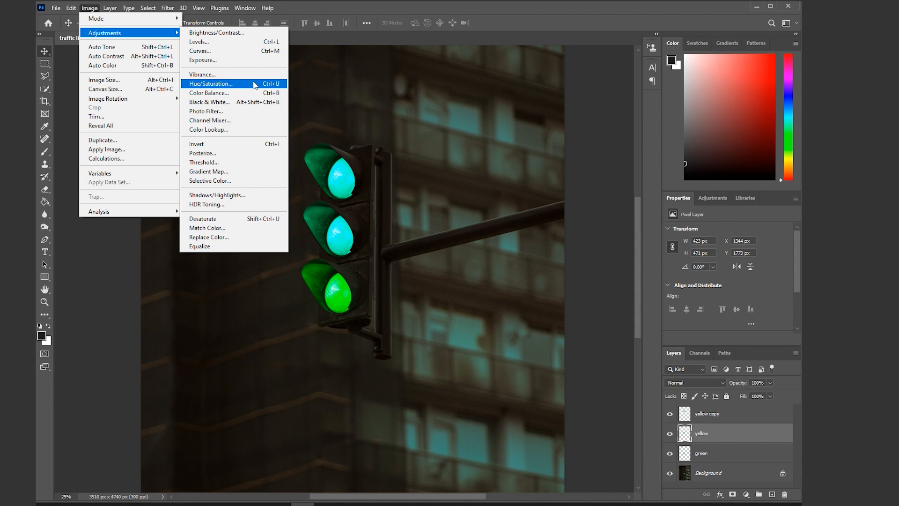
pyautogui.click(278, 84)
pyautogui.moveTo(748, 187)
pyautogui.mouseDown()
pyautogui.moveTo(712, 187)
pyautogui.moveTo(764, 188)
pyautogui.moveTo(712, 201)
pyautogui.moveTo(739, 189)
pyautogui.mouseUp()
pyautogui.click(691, 160)
pyautogui.click(692, 207)
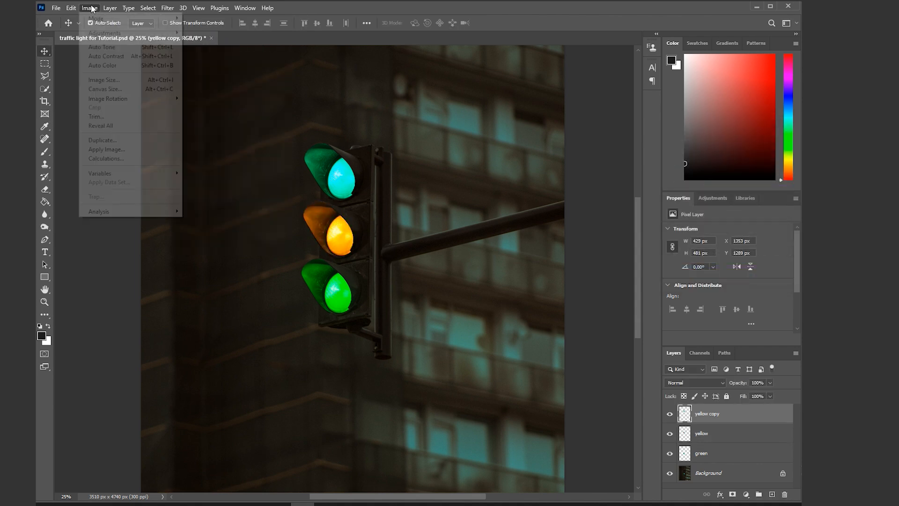
# - Recolour the top lamp on the yellow copy layer to red with Hue/Saturation, and fit the whole image in view
pyautogui.click(279, 84)
pyautogui.moveTo(747, 188)
pyautogui.mouseDown()
pyautogui.moveTo(711, 188)
pyautogui.moveTo(736, 189)
pyautogui.mouseUp()
pyautogui.click(705, 159)
pyautogui.click(695, 200)
pyautogui.press('Return')
pyautogui.click(44, 302)
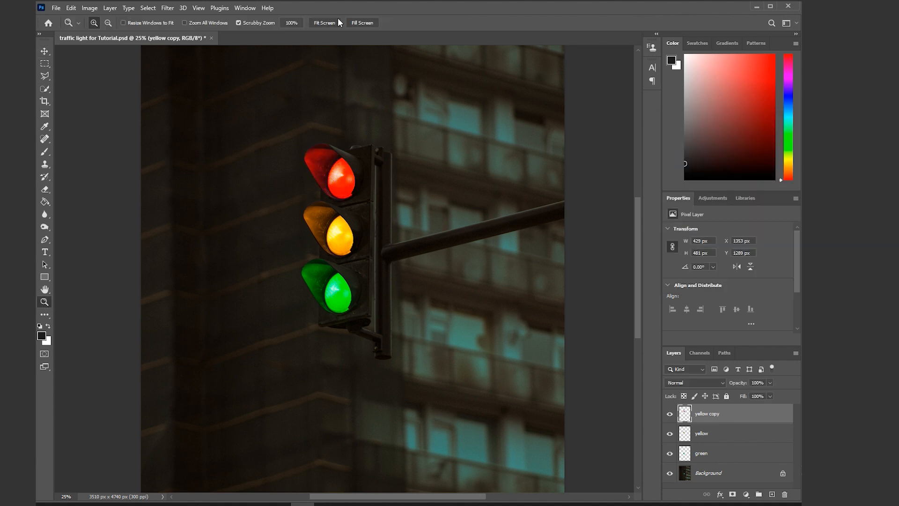
pyautogui.click(325, 24)
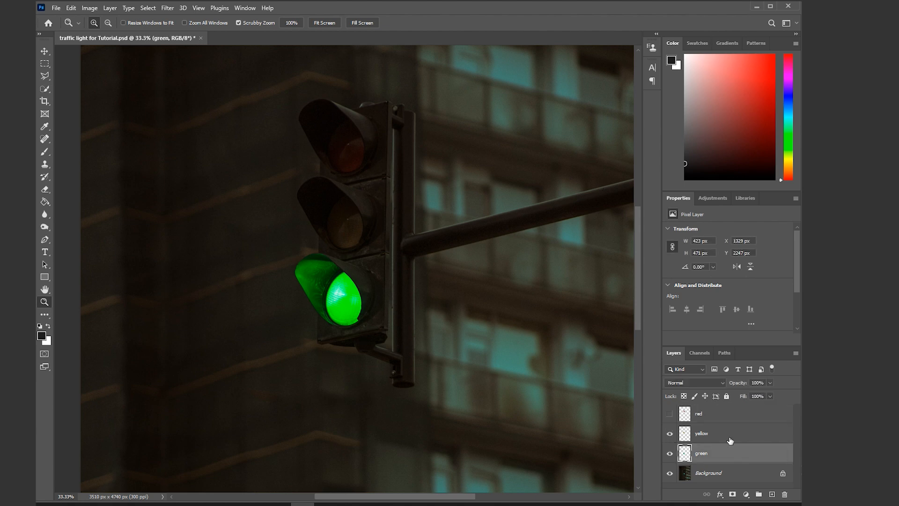
# - Select the lit middle lamp on the yellow layer with Quick Selection, then hide that layer and make Background active
pyautogui.click(730, 440)
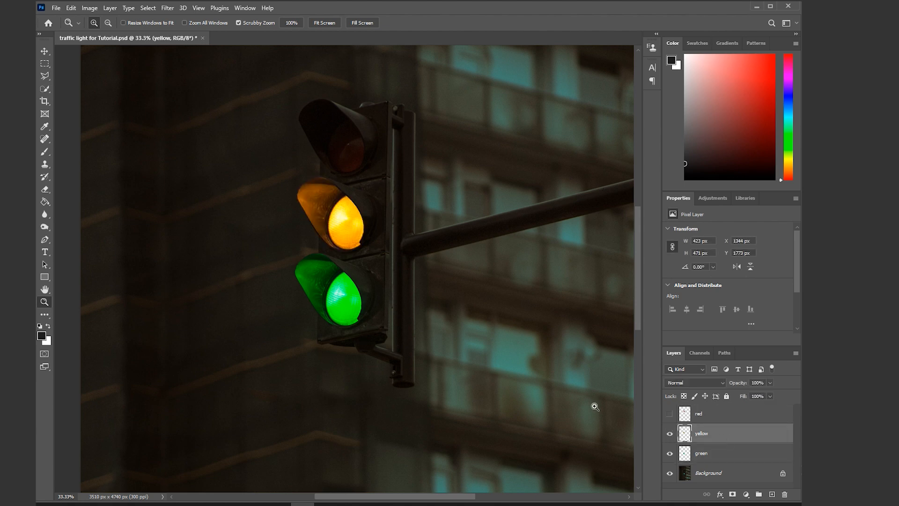
pyautogui.click(47, 88)
pyautogui.moveTo(328, 192); pyautogui.dragTo(345, 212)
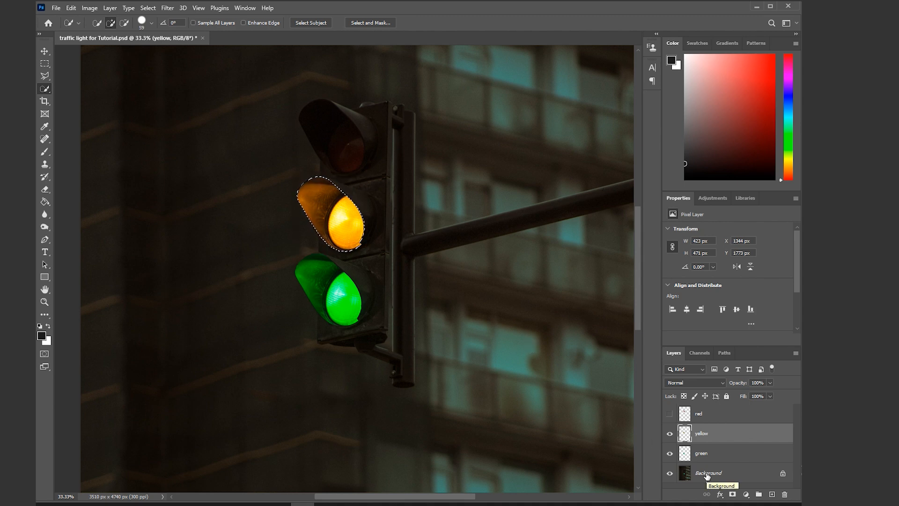
pyautogui.click(710, 473)
pyautogui.click(669, 433)
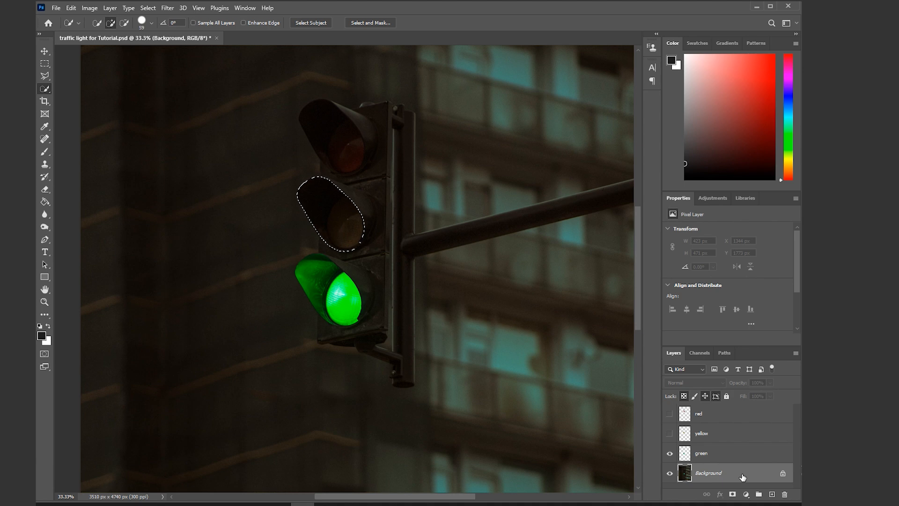
# - Add the rest of the unlit middle hood to the selection with the Polygonal Lasso, and copy it to a layer named off
pyautogui.click(357, 182)
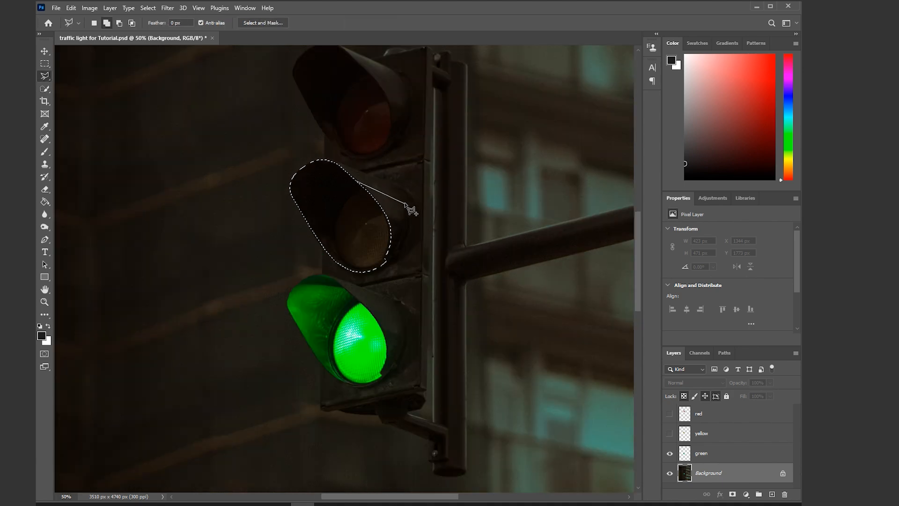
pyautogui.click(407, 204)
pyautogui.click(411, 225)
pyautogui.click(401, 258)
pyautogui.click(380, 270)
pyautogui.click(365, 271)
pyautogui.click(357, 182)
pyautogui.hotkey('ctrl', 'j')
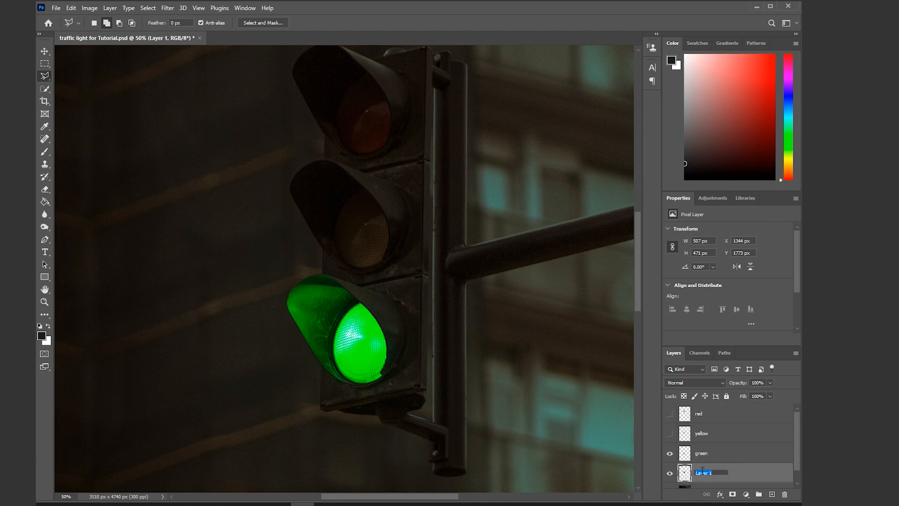
pyautogui.press('Return')
# - Move the off layer down over the bottom lamp with the green layer hidden, and nudge it to X 1327 px, Y 2245 px
pyautogui.press('v')
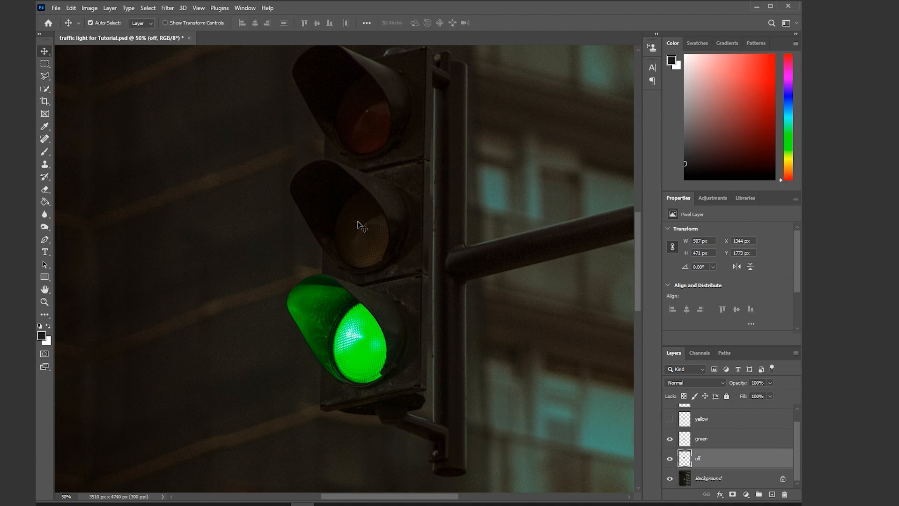
pyautogui.hotkey('ctrl', 't')
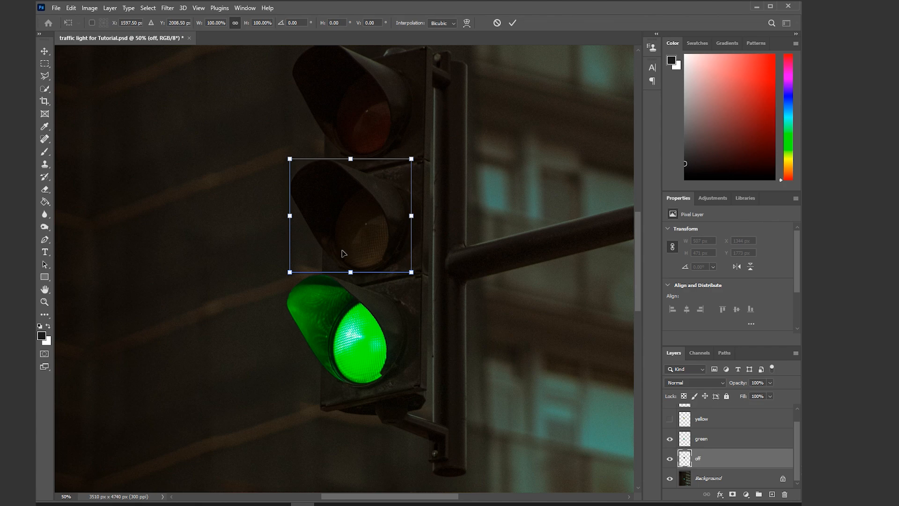
pyautogui.moveTo(343, 253); pyautogui.dragTo(341, 361)
pyautogui.press('Return')
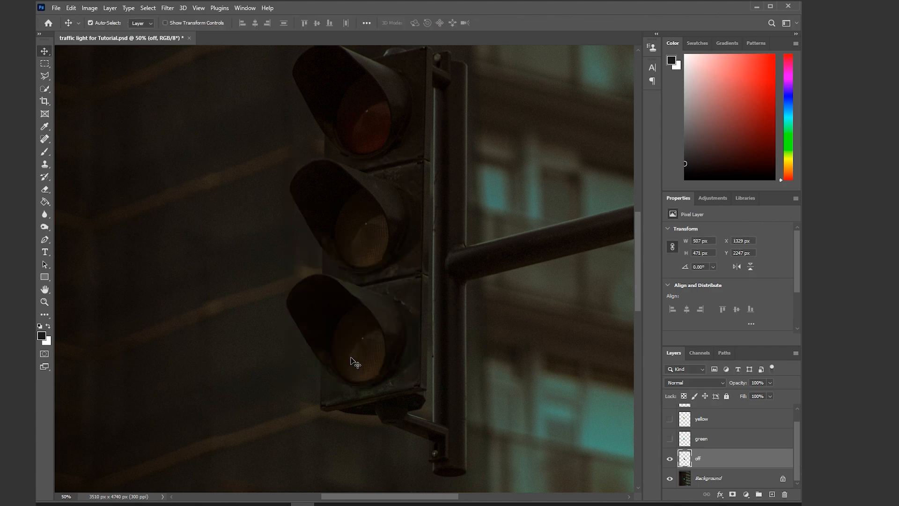
pyautogui.press('Right')
pyautogui.press('Right')
pyautogui.scroll(2, 309, 302)
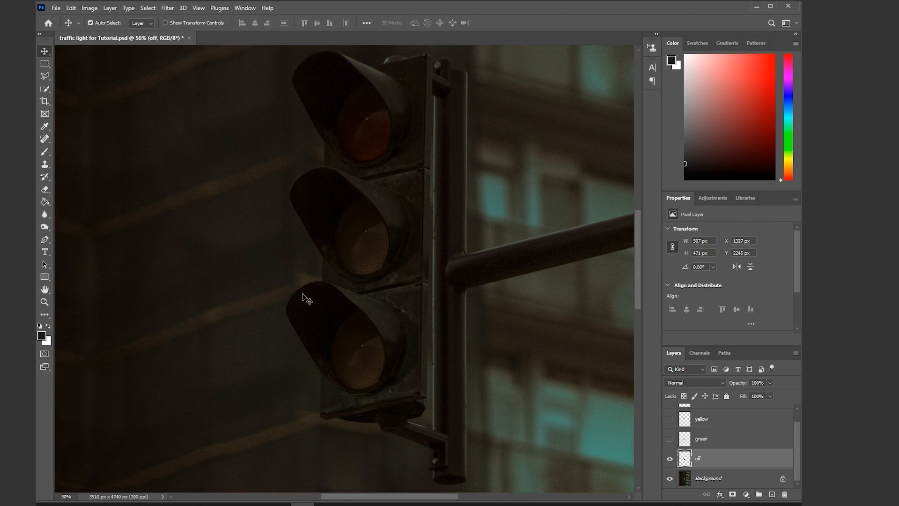
# - Shift the off layer's hue to +27 with Hue/Saturation, and show the green, yellow and red layers
pyautogui.press('z')
pyautogui.click(89, 8)
pyautogui.moveTo(107, 35)
pyautogui.click(281, 84)
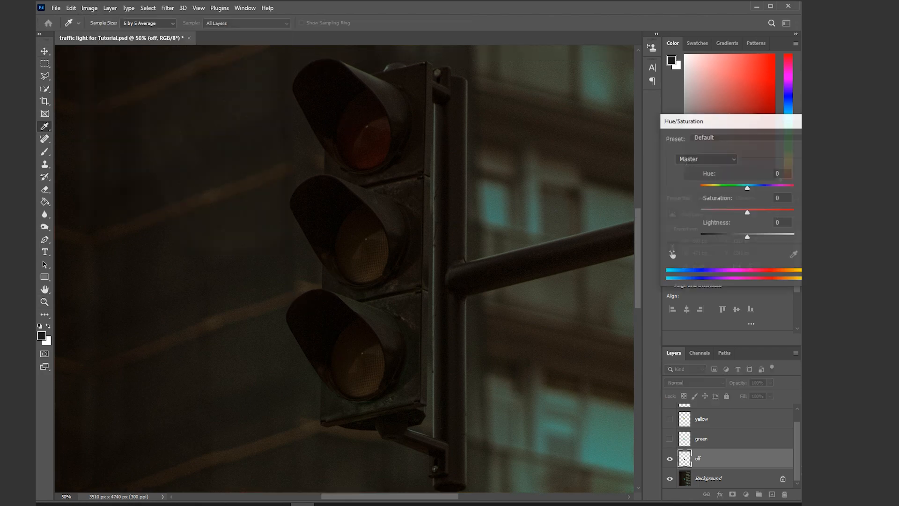
pyautogui.moveTo(748, 187); pyautogui.dragTo(758, 192)
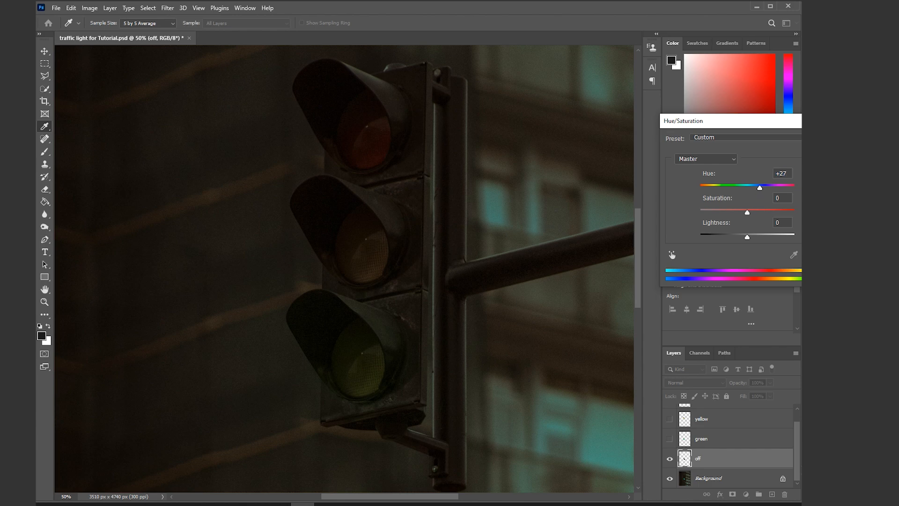
pyautogui.press('Return')
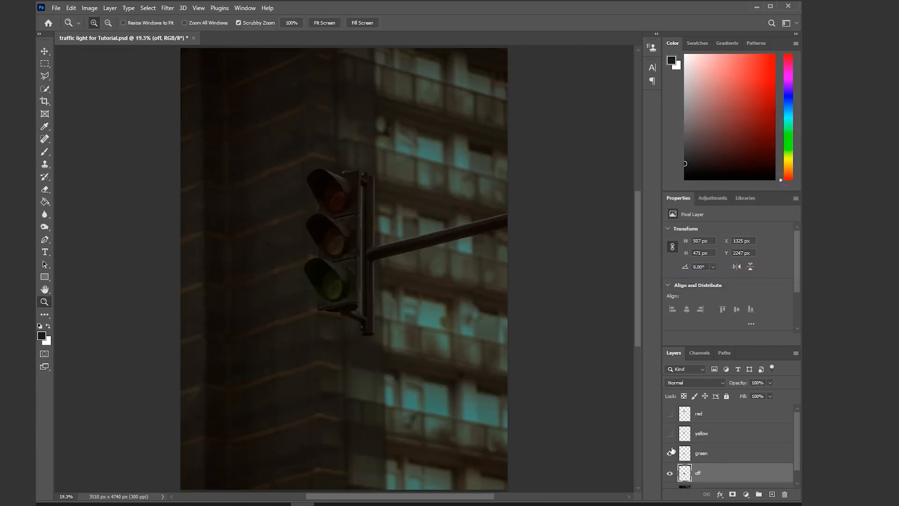
pyautogui.moveTo(670, 453); pyautogui.dragTo(669, 409)
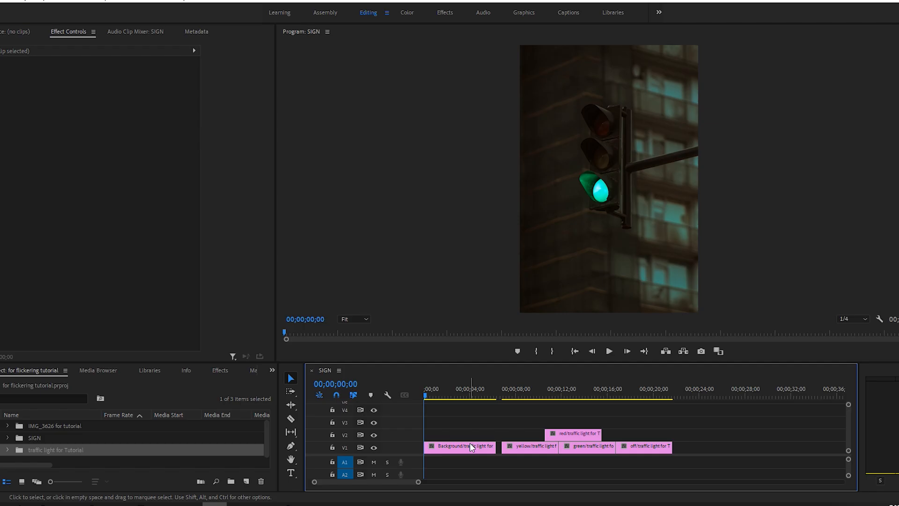
# - In Premiere Pro, stack the off, green, yellow and red clips above Background on V2 to V5, all starting at 00;00;00;00
pyautogui.click(651, 446)
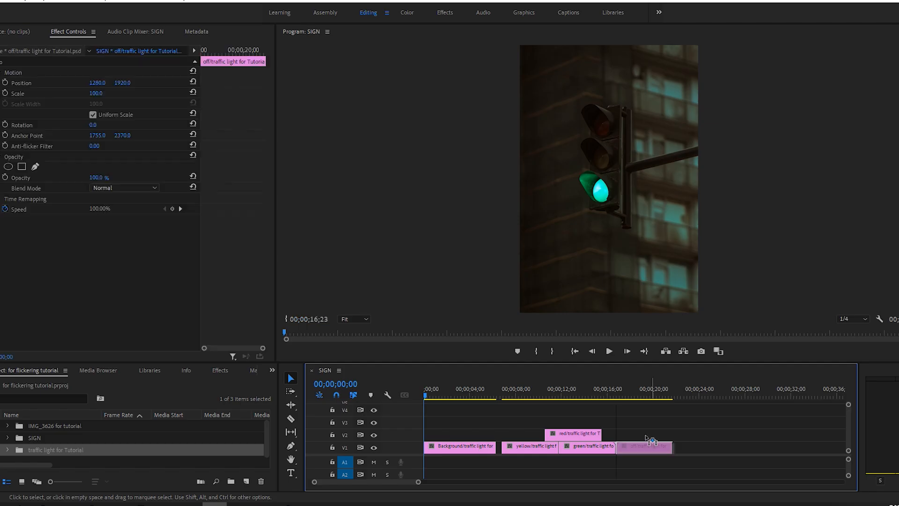
pyautogui.moveTo(651, 446); pyautogui.dragTo(496, 436)
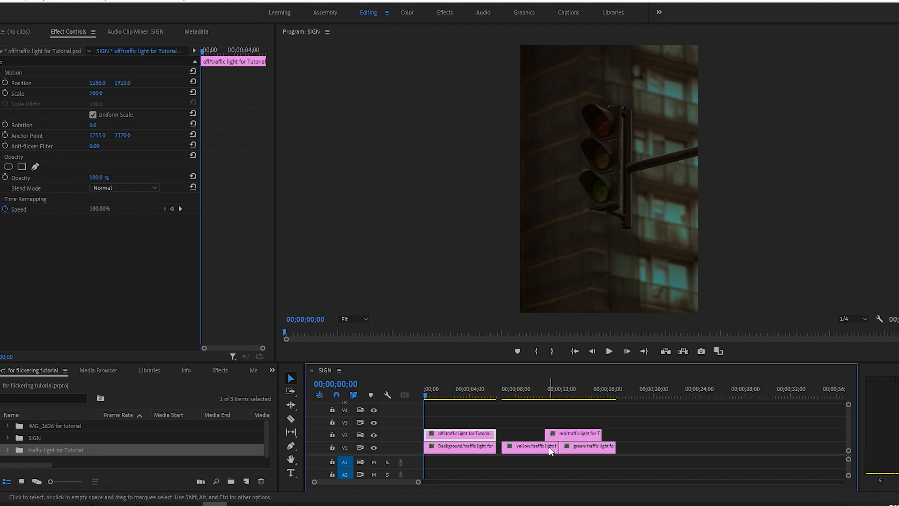
pyautogui.moveTo(590, 446); pyautogui.dragTo(455, 421)
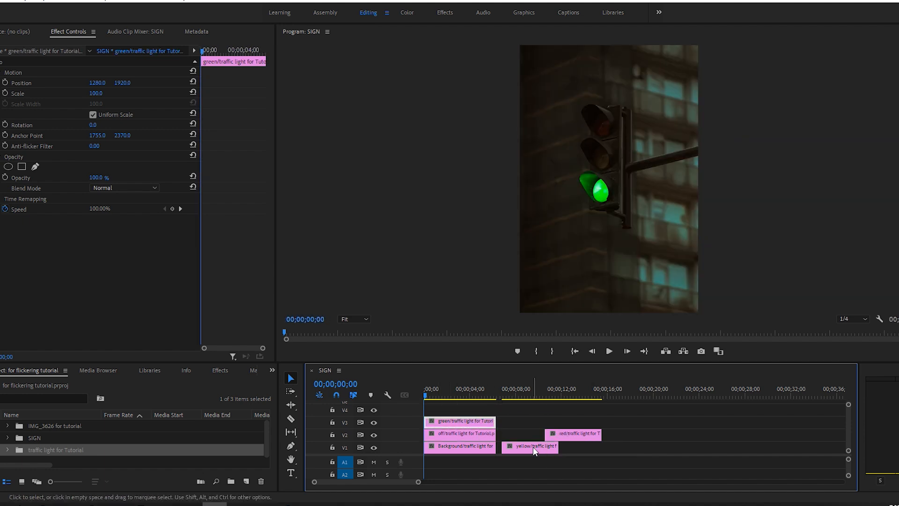
pyautogui.moveTo(529, 446); pyautogui.dragTo(495, 411)
pyautogui.moveTo(573, 433); pyautogui.dragTo(455, 392)
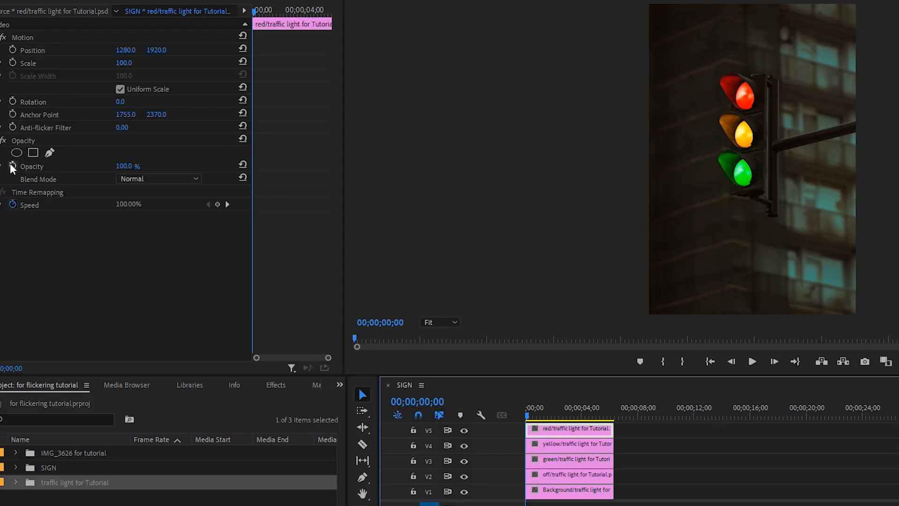
# - Keyframe the red clip's opacity starting from 0%, and play the sequence to preview the fade
pyautogui.click(5, 177)
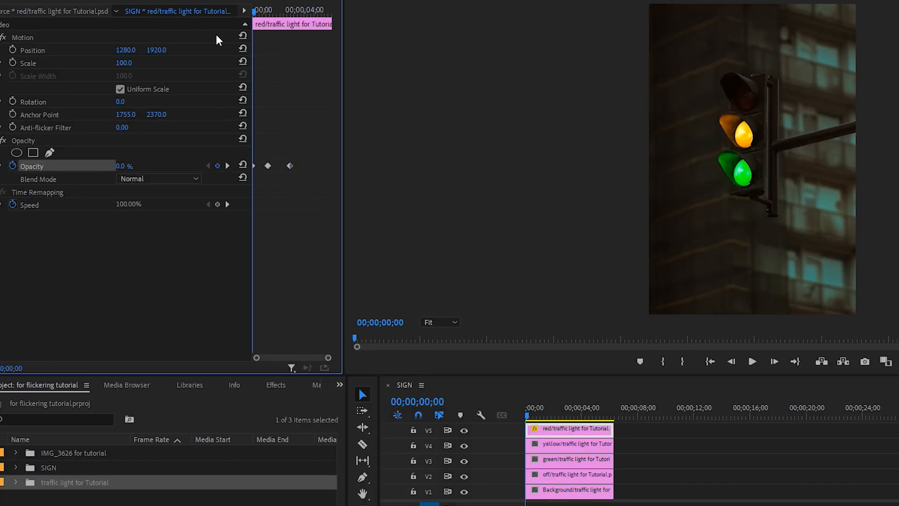
pyautogui.click(753, 361)
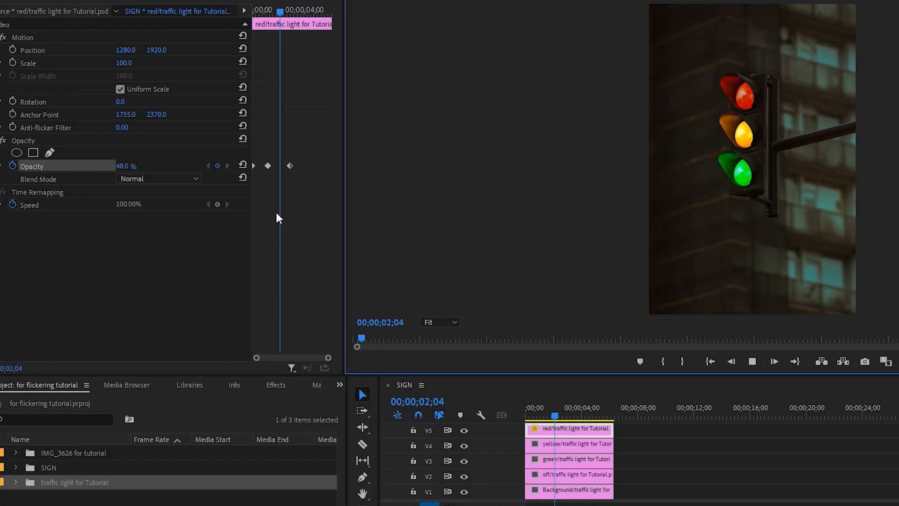
pyautogui.click(529, 417)
# - Trim the red, yellow and green clips into staggered, overlapping ranges with yellow starting at 00;00;02;16, and play the sequence
pyautogui.moveTo(389, 395); pyautogui.dragTo(398, 396)
pyautogui.moveTo(389, 410); pyautogui.dragTo(399, 409)
pyautogui.moveTo(398, 395); pyautogui.dragTo(424, 394)
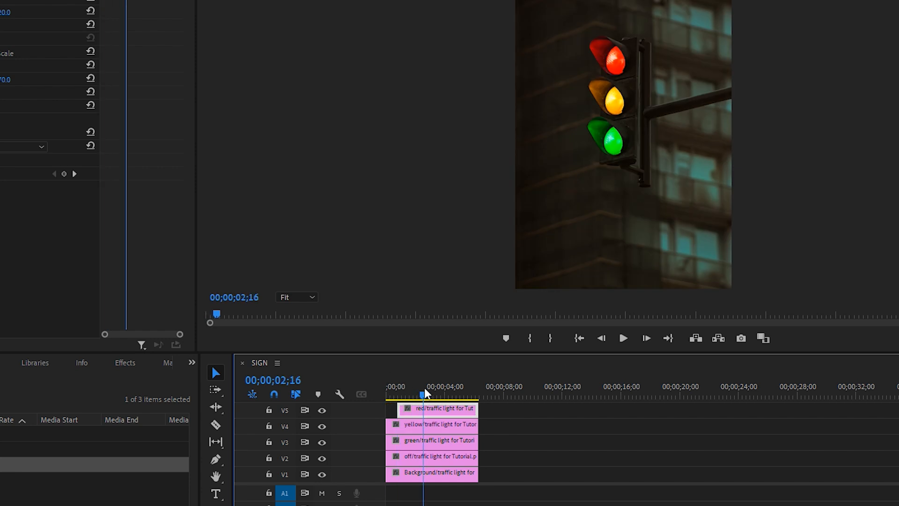
pyautogui.moveTo(389, 427); pyautogui.dragTo(455, 428)
pyautogui.moveTo(479, 411); pyautogui.dragTo(468, 411)
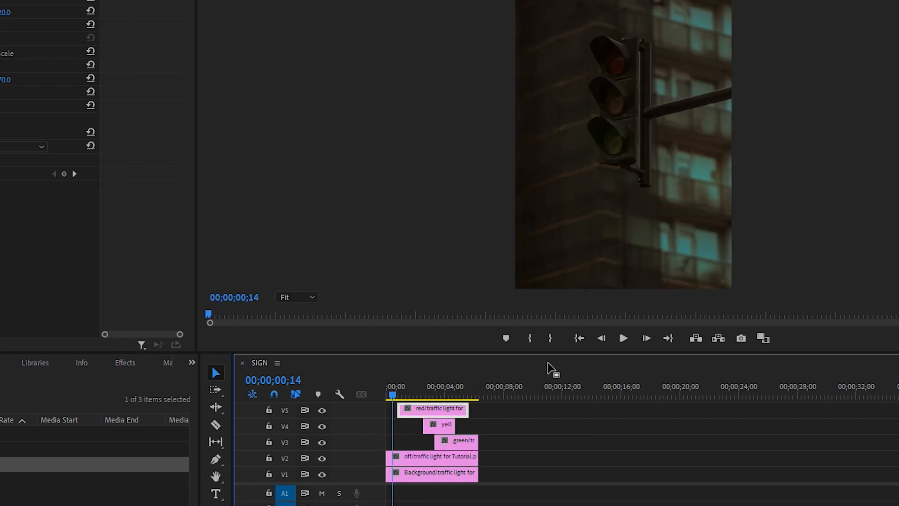
pyautogui.click(623, 338)
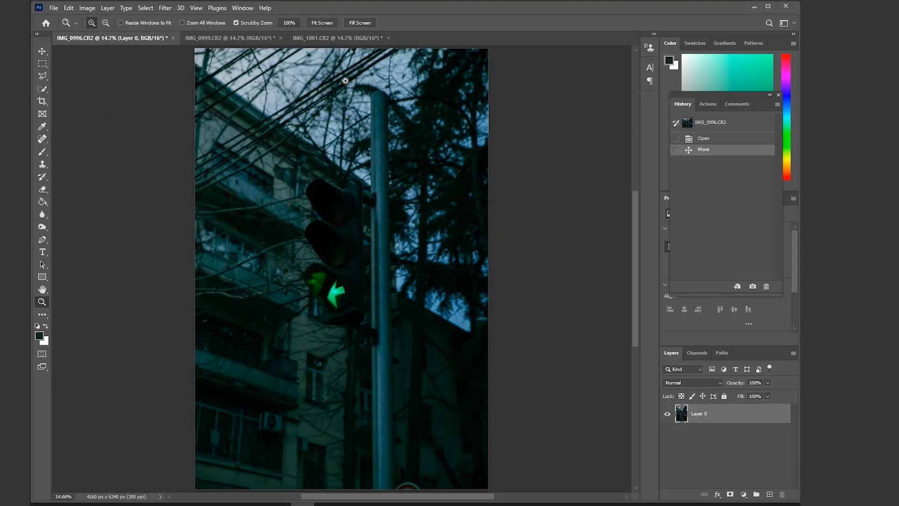
# - In Photoshop, compare the green, yellow and red traffic light photos IMG_0996, IMG_0999 and IMG_1001
pyautogui.click(210, 38)
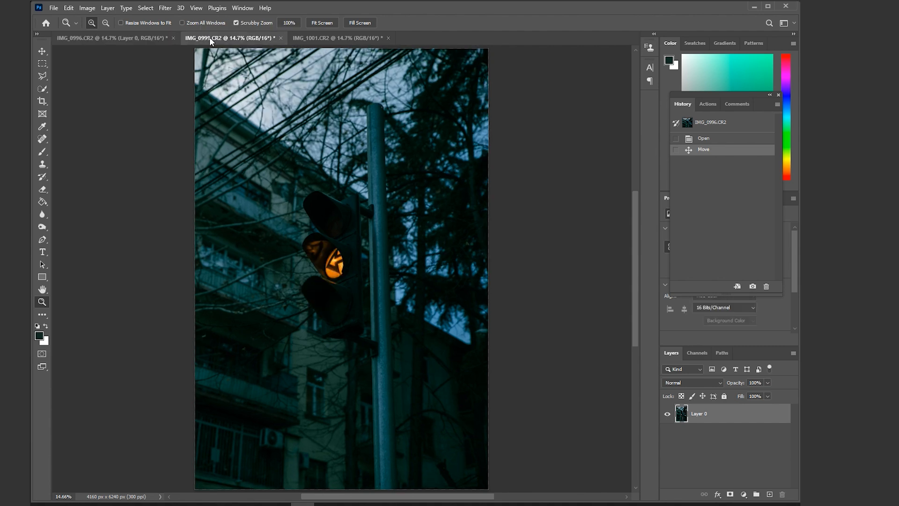
pyautogui.click(313, 39)
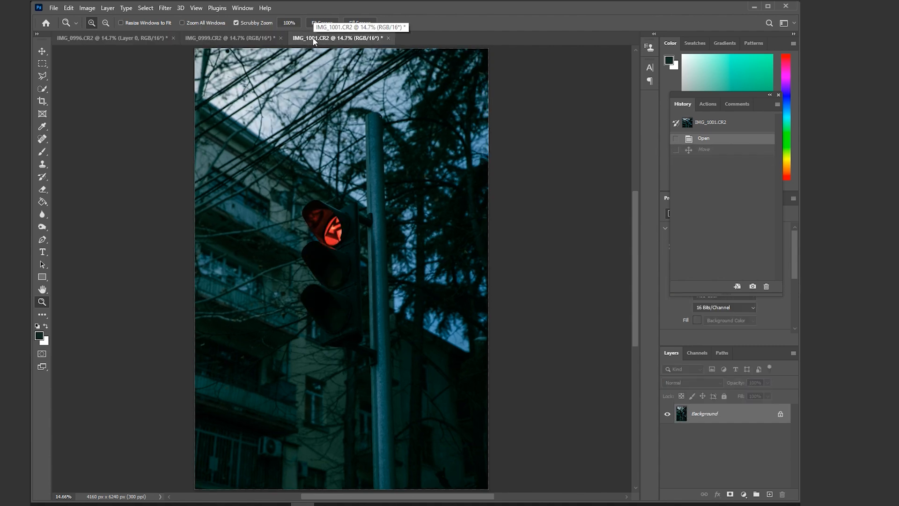
pyautogui.click(248, 39)
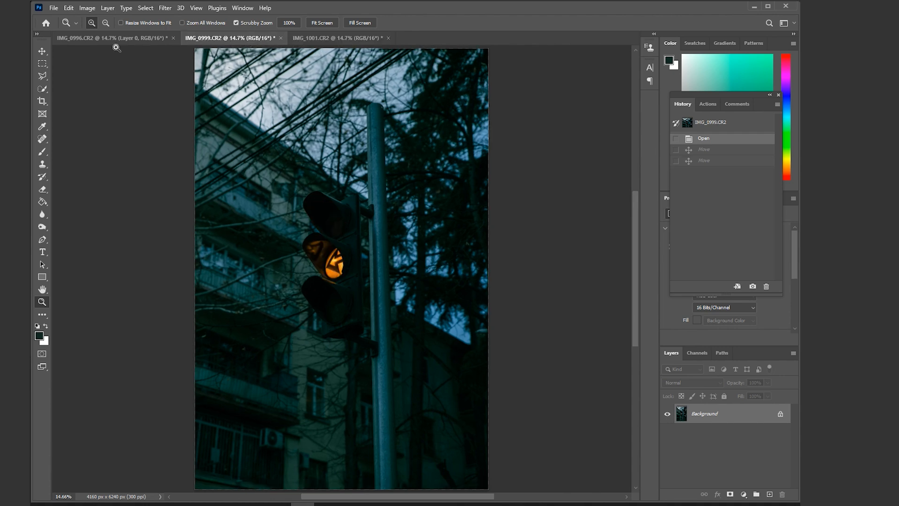
pyautogui.click(109, 41)
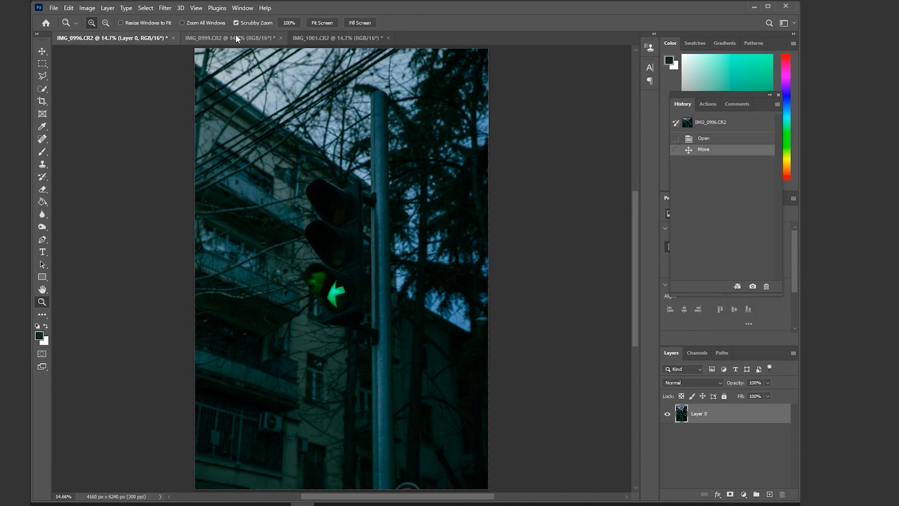
pyautogui.click(331, 38)
# - Bring the yellow light photo IMG_0999 into IMG_0996 as a new layer and position it over the green light photo
pyautogui.click(208, 38)
pyautogui.press('v')
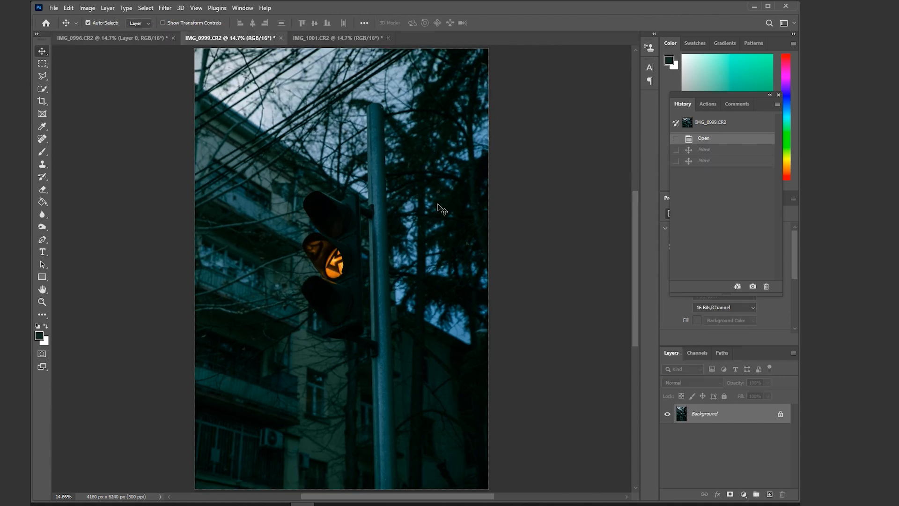
pyautogui.moveTo(438, 204); pyautogui.dragTo(281, 157)
pyautogui.click(489, 213)
pyautogui.moveTo(234, 187); pyautogui.dragTo(371, 271)
pyautogui.moveTo(372, 271); pyautogui.dragTo(336, 214)
pyautogui.moveTo(336, 262); pyautogui.dragTo(336, 269)
# - Add the red light photo IMG_1001 to IMG_0996 as the top layer and move it over the other traffic lights
pyautogui.click(333, 38)
pyautogui.moveTo(349, 230); pyautogui.dragTo(329, 215)
pyautogui.click(489, 212)
pyautogui.moveTo(335, 210); pyautogui.dragTo(391, 209)
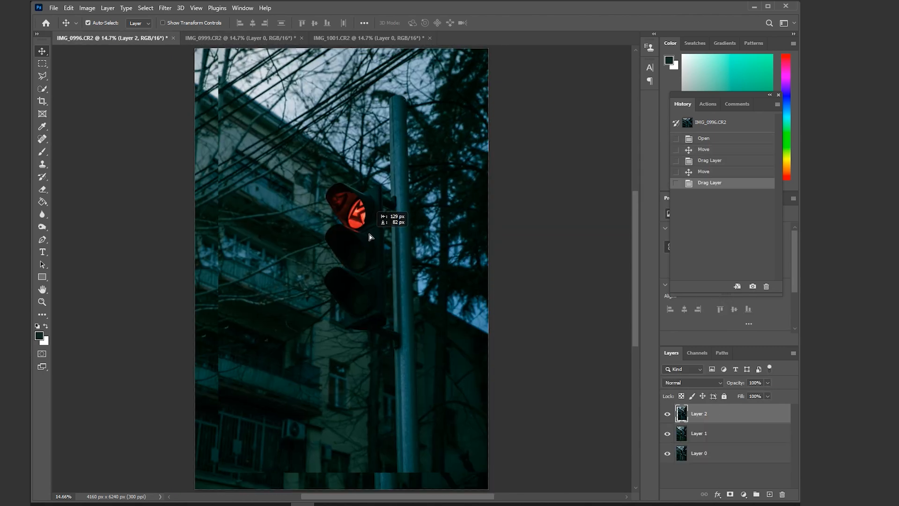
# - Rename the three layers from bottom to top as green, yellow and red
pyautogui.doubleClick(700, 454)
pyautogui.write('green')
pyautogui.press('Return')
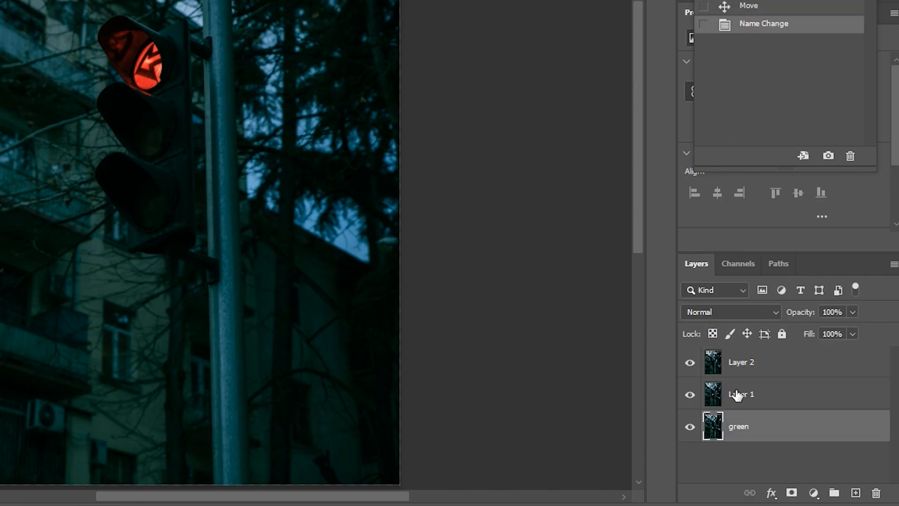
pyautogui.doubleClick(740, 395)
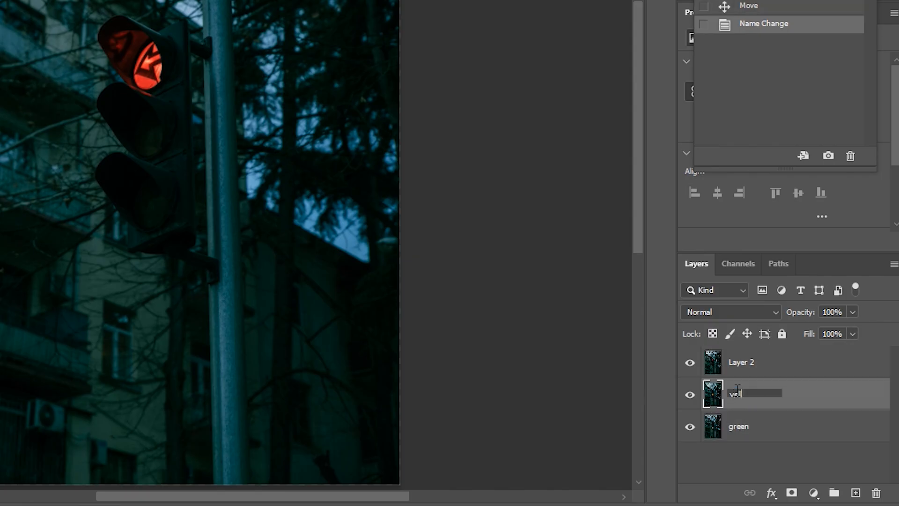
pyautogui.write('yellow')
pyautogui.press('Return')
pyautogui.doubleClick(750, 361)
pyautogui.write('red')
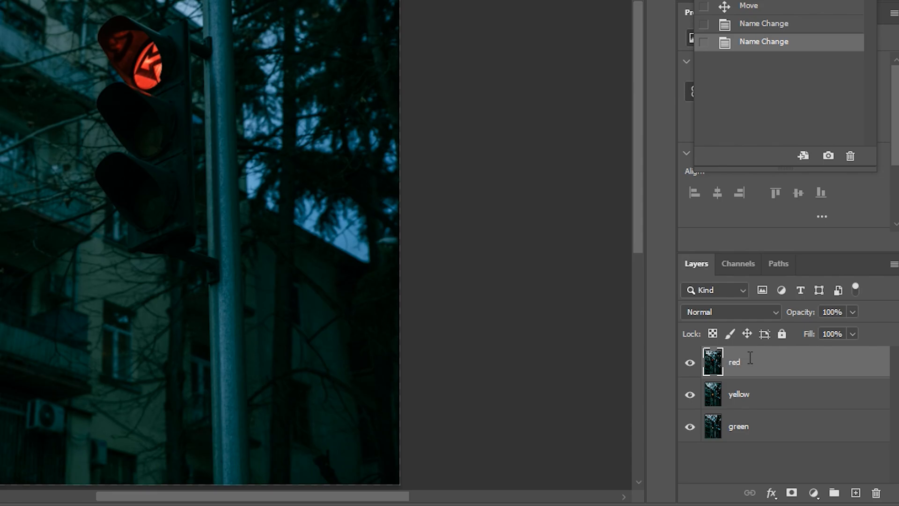
pyautogui.press('Return')
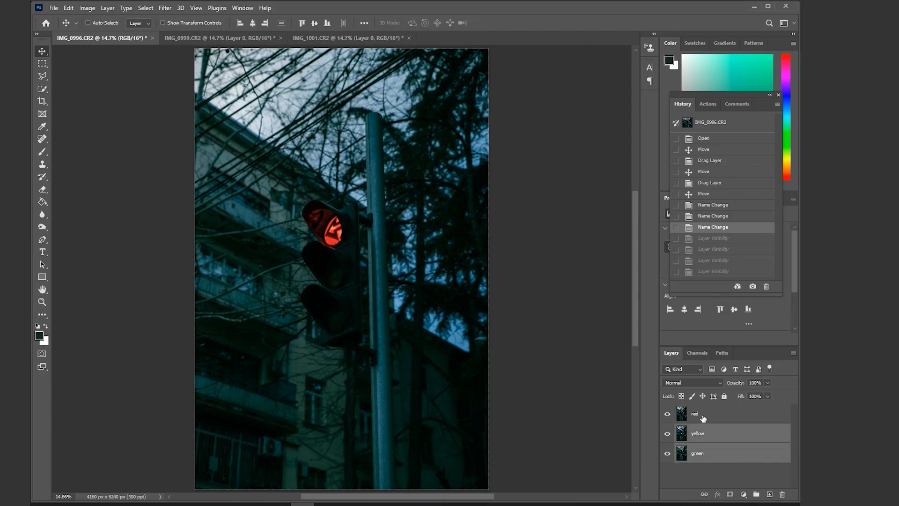
# - Align the red, yellow and green layers together using Auto-Align Layers with Auto projection
pyautogui.keyDown('ctrl'); pyautogui.click(702, 415); pyautogui.keyUp('ctrl')
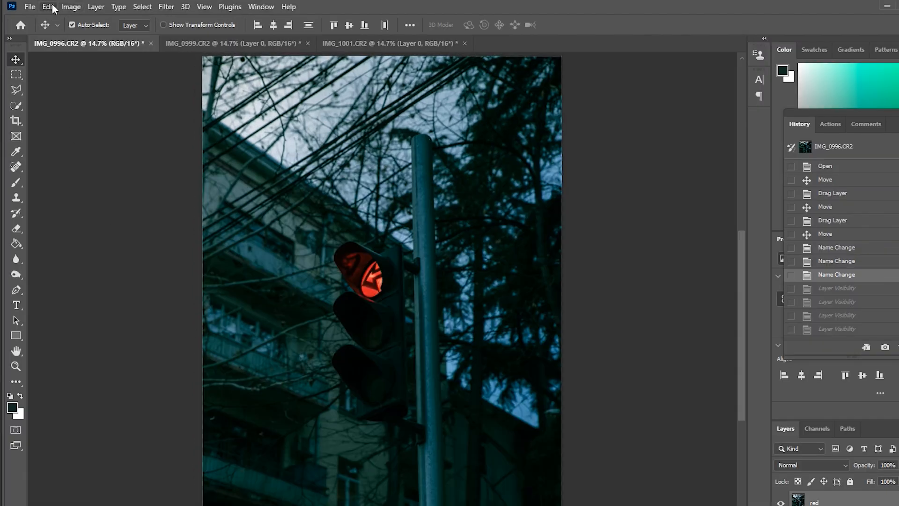
pyautogui.click(49, 6)
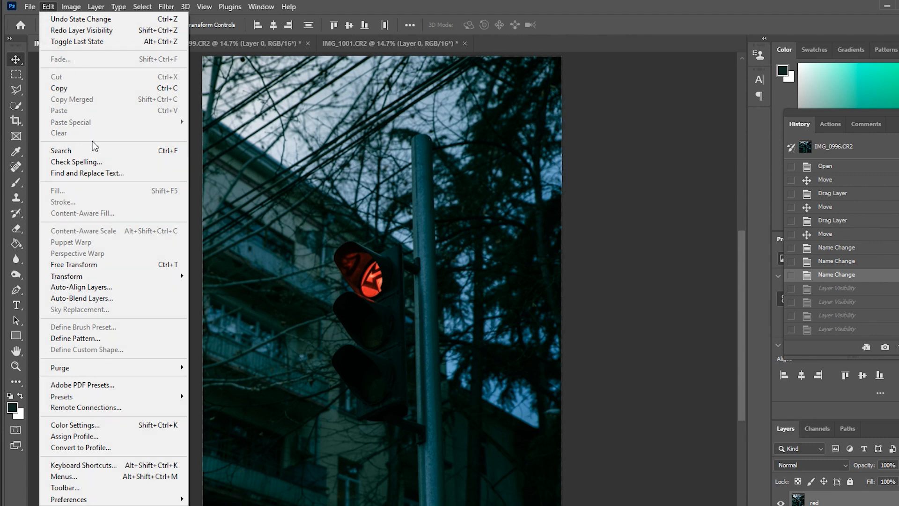
pyautogui.click(180, 288)
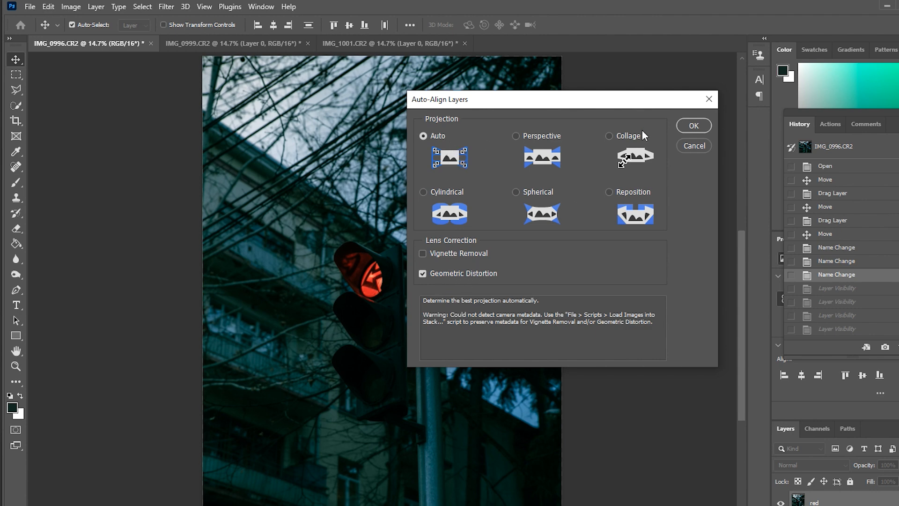
pyautogui.click(693, 125)
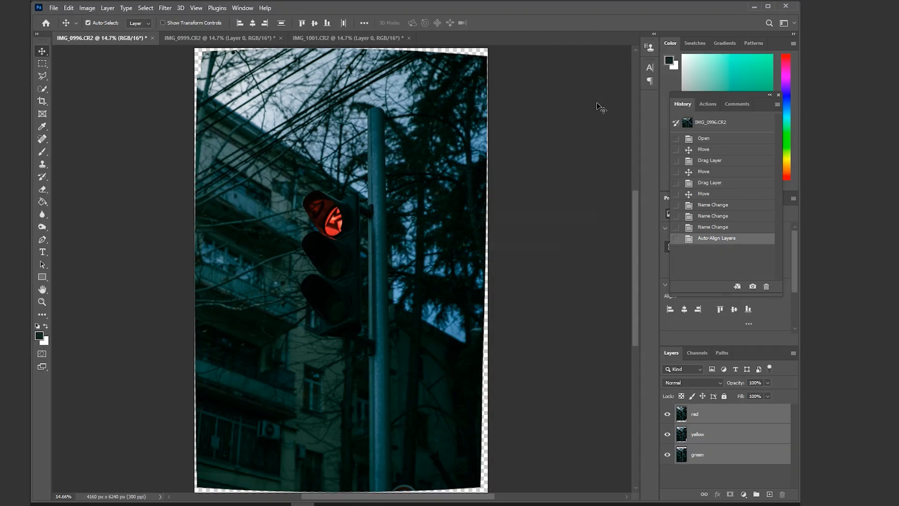
# - Toggle the visibility of the red and yellow layers to check how well the aligned photos match
pyautogui.click(684, 469)
pyautogui.click(668, 414)
pyautogui.click(668, 435)
pyautogui.click(669, 434)
pyautogui.click(669, 416)
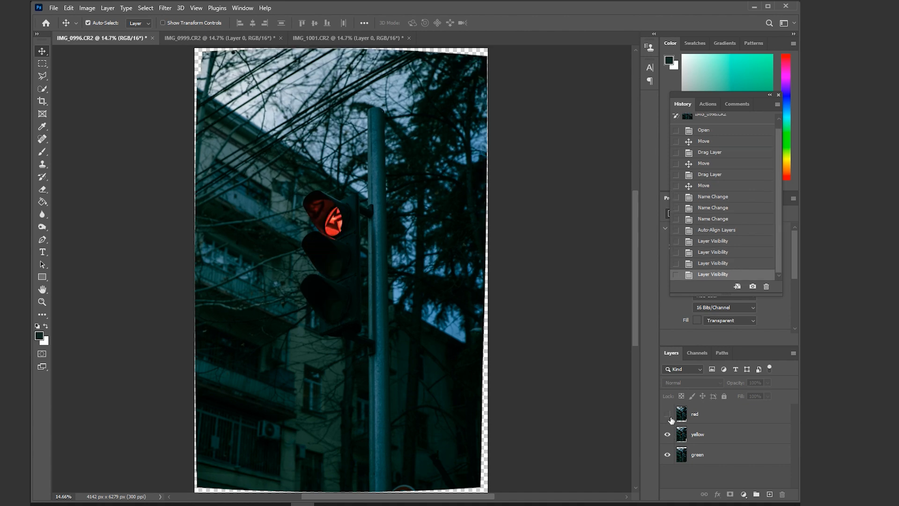
pyautogui.click(669, 416)
pyautogui.click(669, 416)
pyautogui.click(669, 416)
pyautogui.click(669, 416)
pyautogui.click(669, 416)
pyautogui.click(669, 415)
pyautogui.click(669, 415)
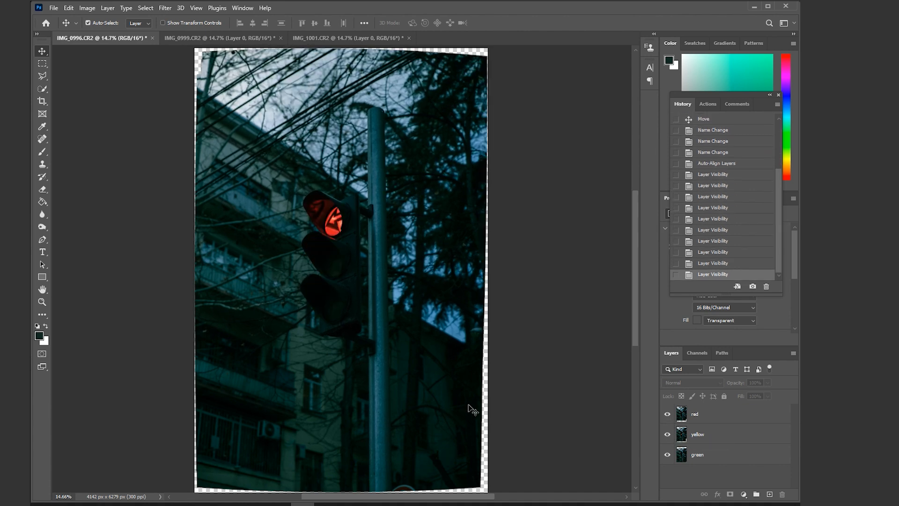
pyautogui.press('z')
pyautogui.click(670, 415)
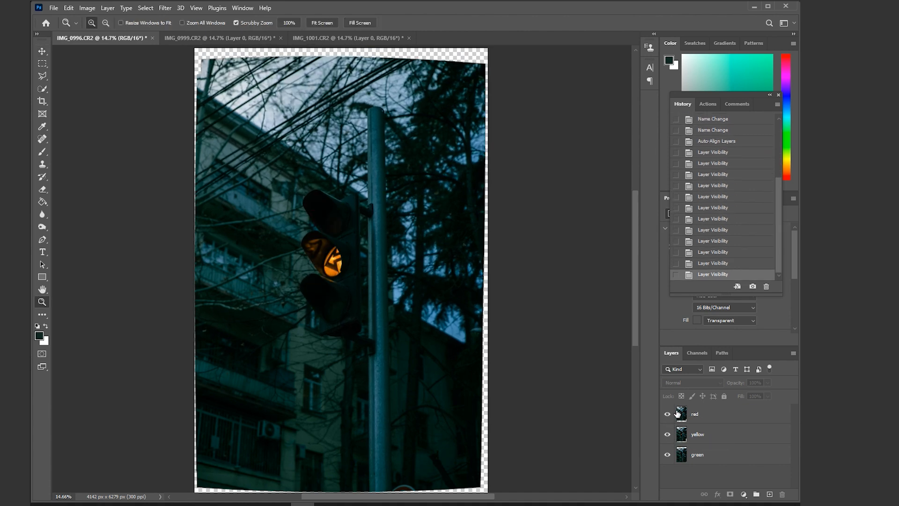
pyautogui.click(668, 414)
pyautogui.click(668, 415)
pyautogui.click(668, 415)
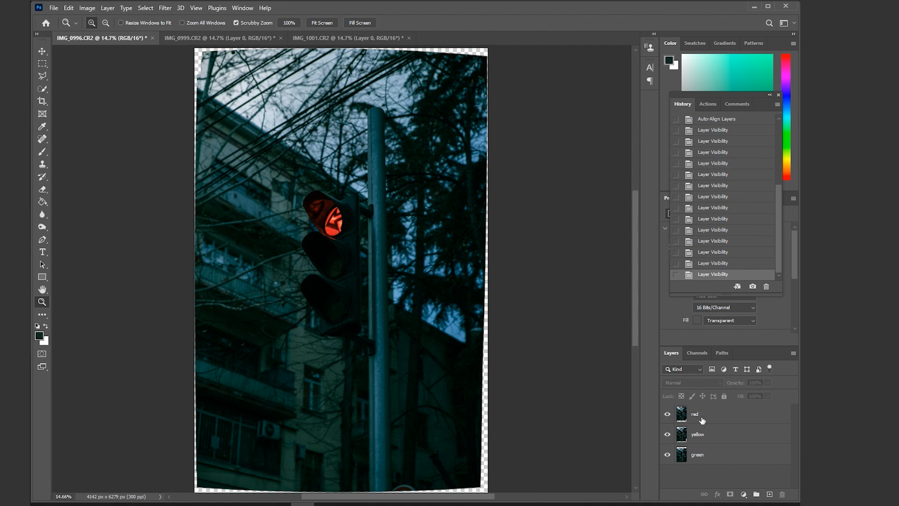
# - Move the red layer below green, and select its border by outlining the photo just inside its edges with Polygonal Lasso and inverting the selection
pyautogui.moveTo(702, 420); pyautogui.dragTo(700, 465)
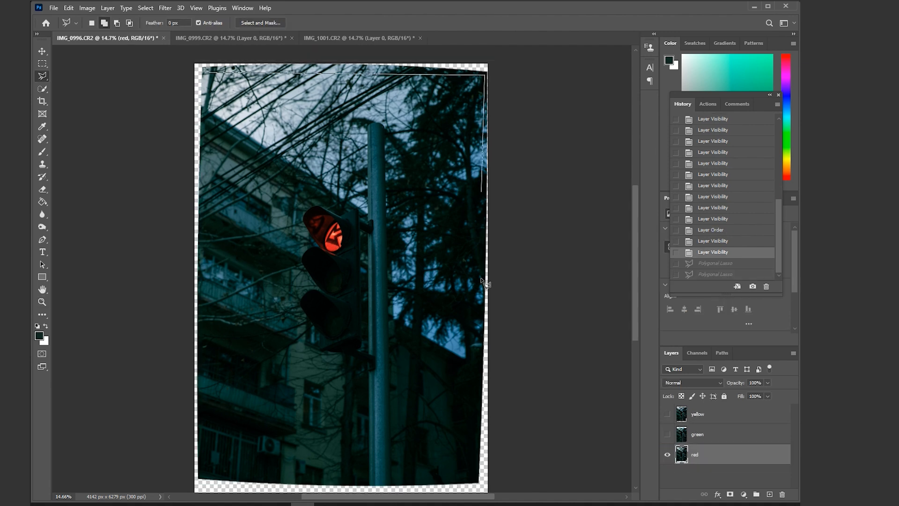
pyautogui.click(476, 478)
pyautogui.click(201, 476)
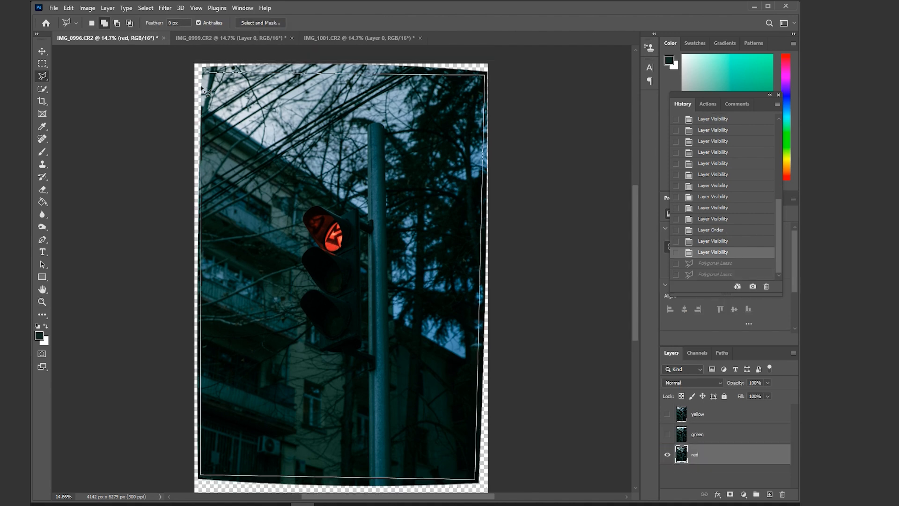
pyautogui.click(206, 71)
pyautogui.rightClick(233, 103)
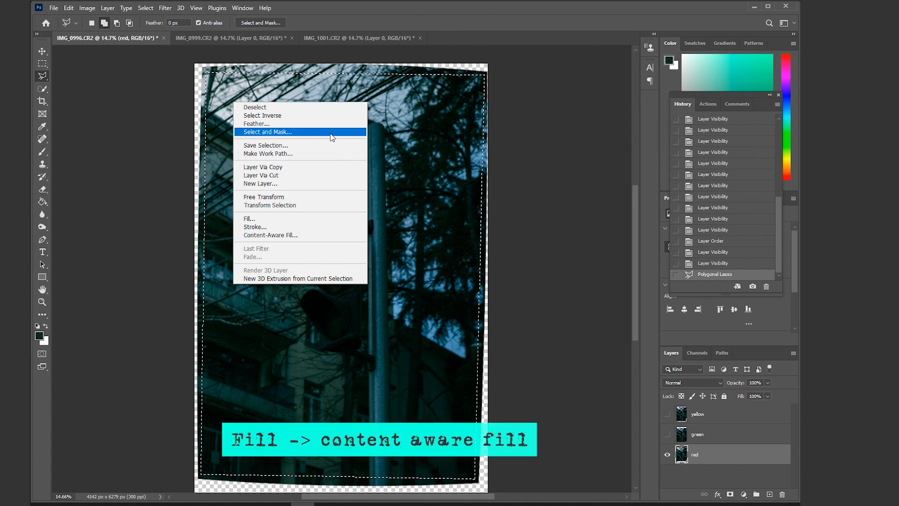
pyautogui.click(327, 116)
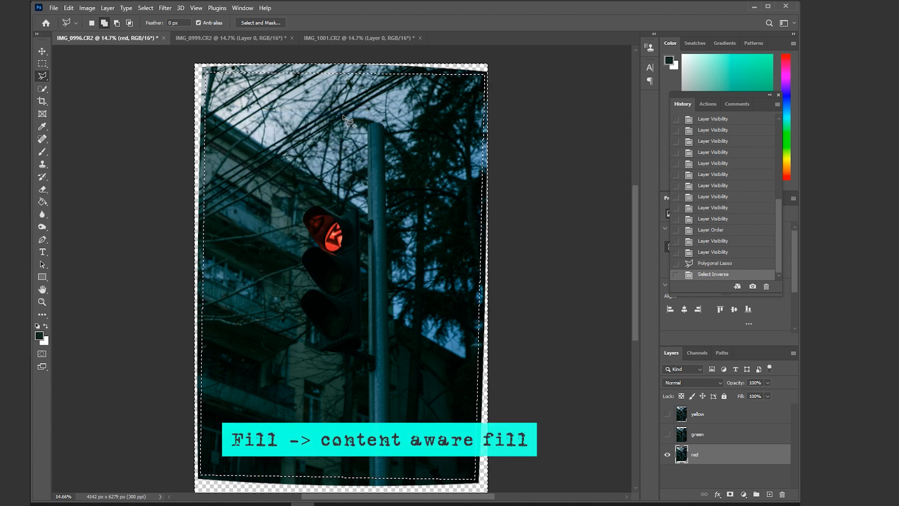
# - Fill the selected border of the red layer using Content-Aware contents at 100% opacity, and clear the selection
pyautogui.rightClick(201, 154)
pyautogui.click(221, 273)
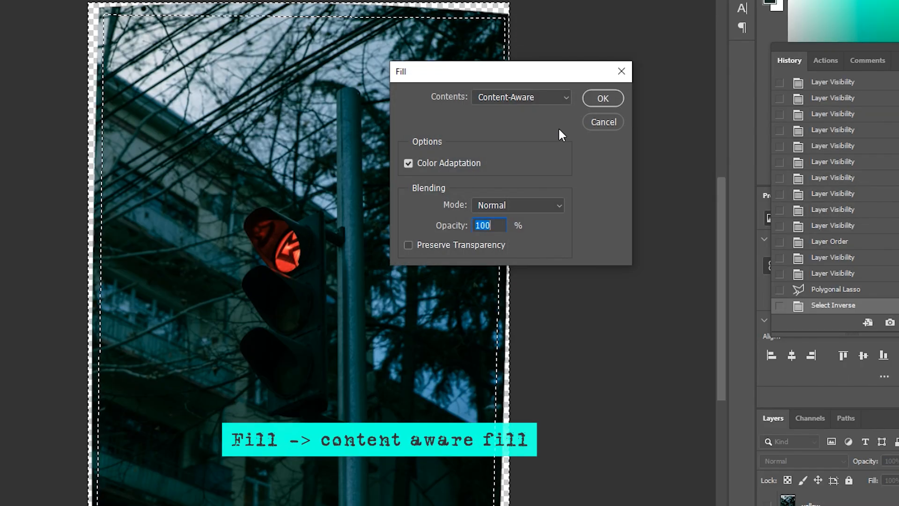
pyautogui.click(603, 98)
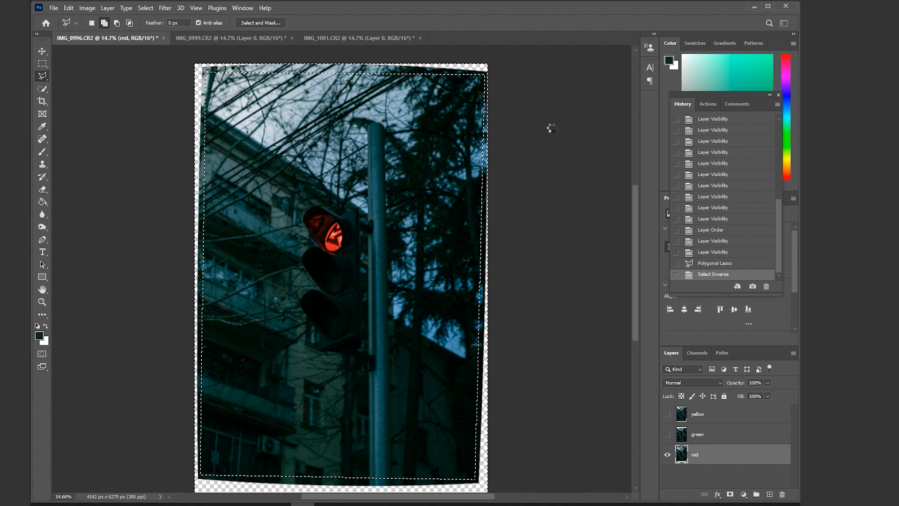
pyautogui.hotkey('ctrl', 'd')
pyautogui.scroll(-2, 346, 229)
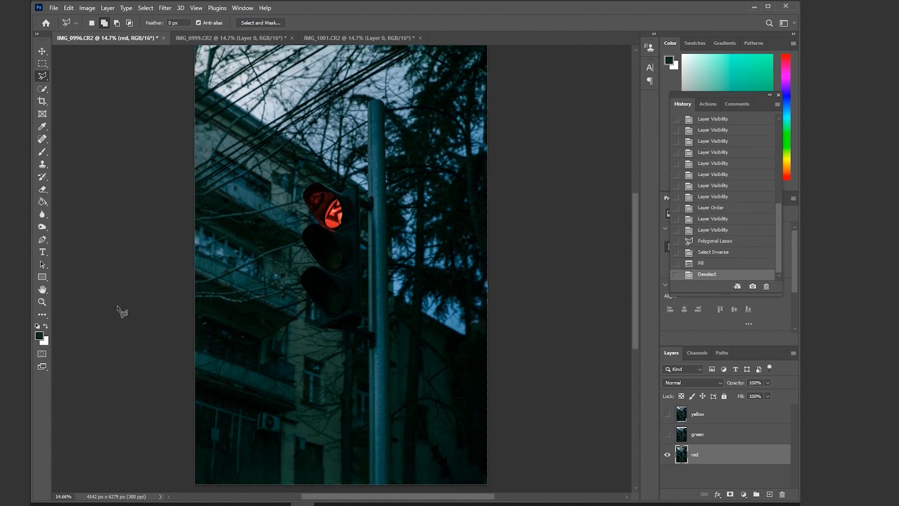
# - Show the green layer, outline its green light and hood with Polygonal Lasso, and copy that selection to a new layer
pyautogui.press('z')
pyautogui.click(301, 147)
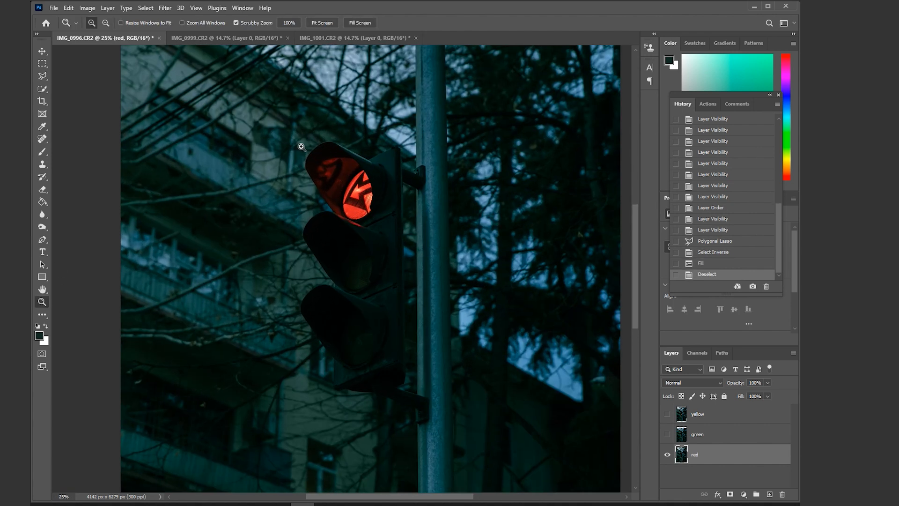
pyautogui.click(667, 434)
pyautogui.click(318, 335)
pyautogui.click(319, 335)
pyautogui.press('l')
pyautogui.click(446, 271)
pyautogui.click(460, 285)
pyautogui.click(467, 356)
pyautogui.click(456, 402)
pyautogui.click(416, 433)
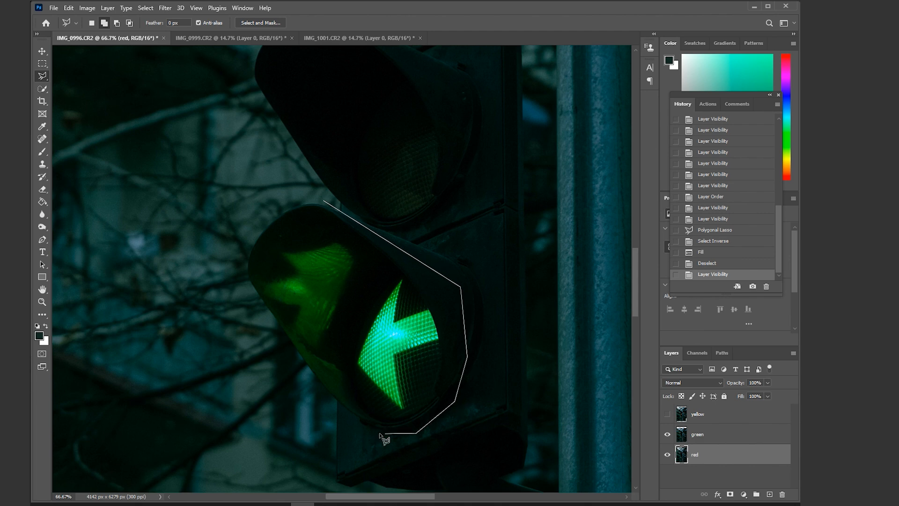
pyautogui.click(380, 433)
pyautogui.click(349, 427)
pyautogui.click(285, 342)
pyautogui.click(325, 206)
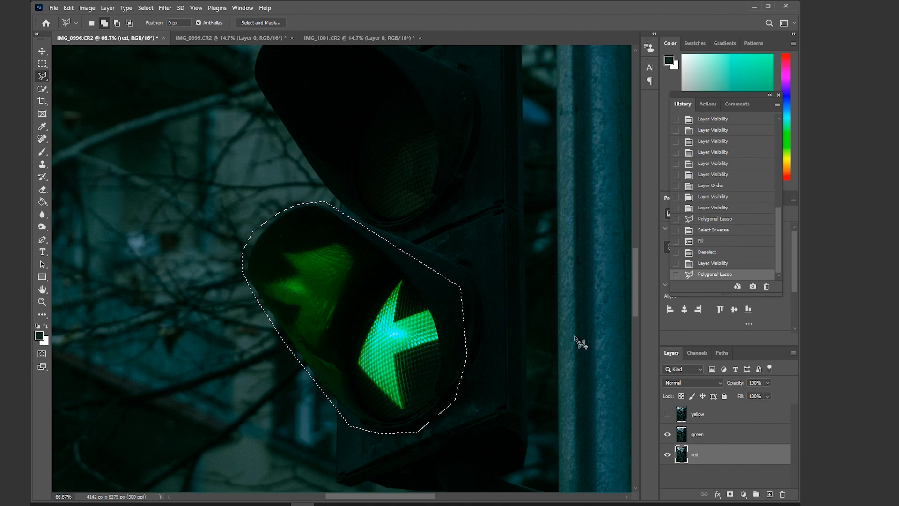
pyautogui.hotkey('ctrl', 'j')
pyautogui.click(676, 418)
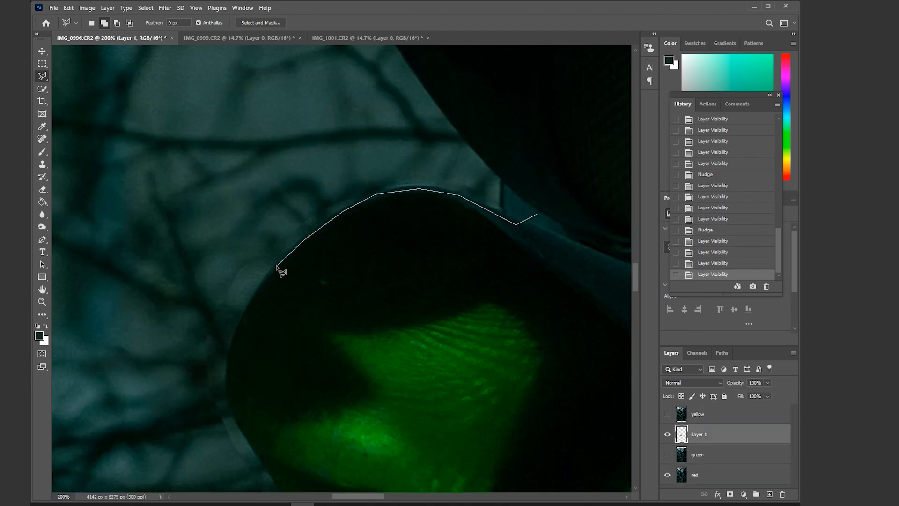
# - Outline the surplus background around the green light's hood on Layer 1, feather the selection and delete its contents
pyautogui.scroll(-5, 231, 407)
pyautogui.click(426, 445)
pyautogui.scroll(-6, 426, 446)
pyautogui.click(556, 272)
pyautogui.scroll(9, 328, 272)
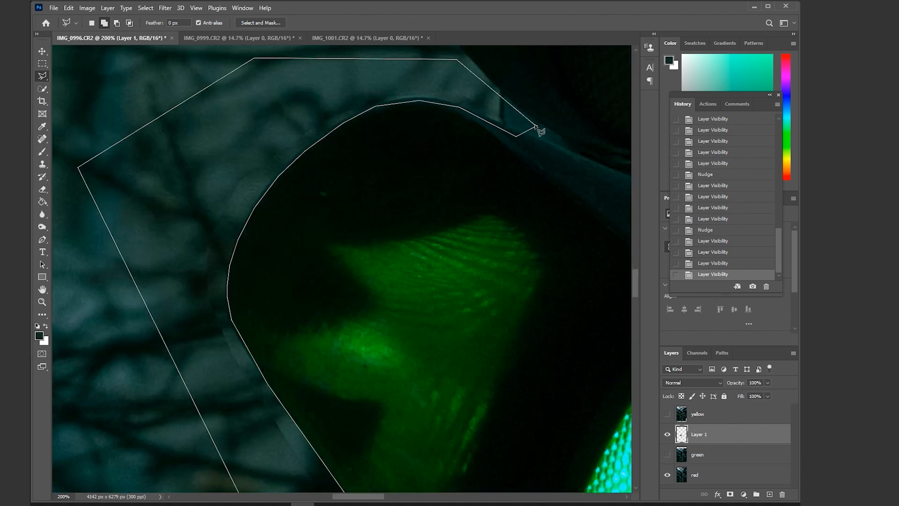
pyautogui.click(537, 126)
pyautogui.hotkey('shift', 'F6')
pyautogui.press('Delete')
pyautogui.hotkey('ctrl', 'd')
pyautogui.moveTo(517, 300); pyautogui.dragTo(377, 162)
pyautogui.press('z')
pyautogui.keyDown('alt'); pyautogui.click(377, 277); pyautogui.keyUp('alt')
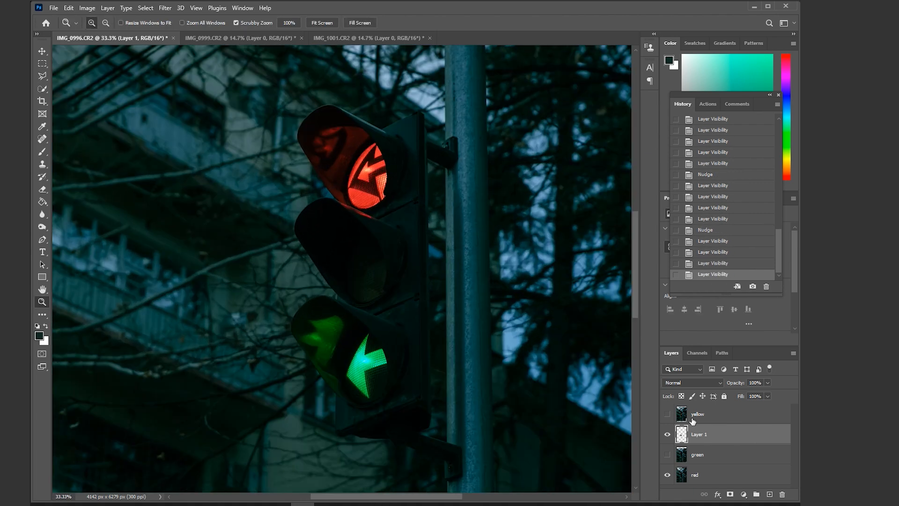
# - Show the yellow layer and outline the yellow light with its hood using Polygonal Lasso
pyautogui.click(668, 414)
pyautogui.click(330, 276)
pyautogui.press('l')
pyautogui.click(339, 137)
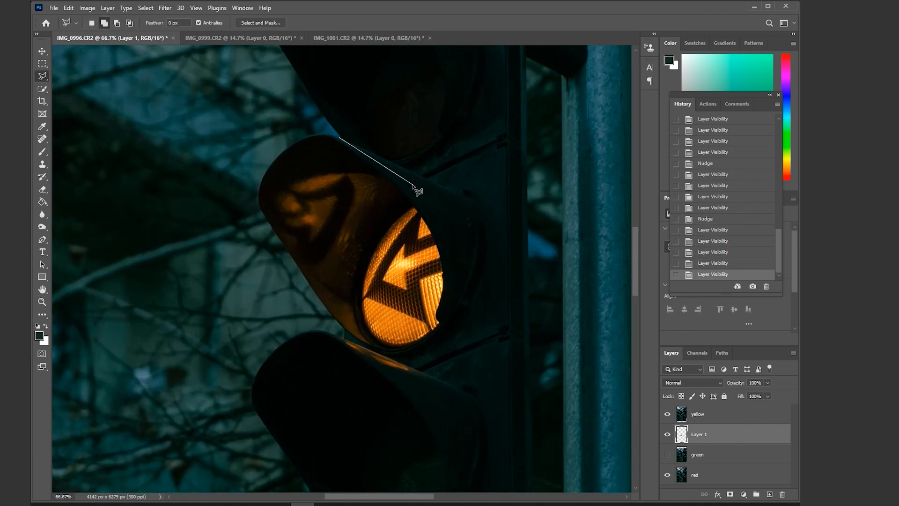
pyautogui.click(265, 148)
pyautogui.click(299, 128)
pyautogui.click(334, 130)
pyautogui.click(340, 138)
pyautogui.click(346, 330)
pyautogui.click(336, 342)
pyautogui.click(327, 329)
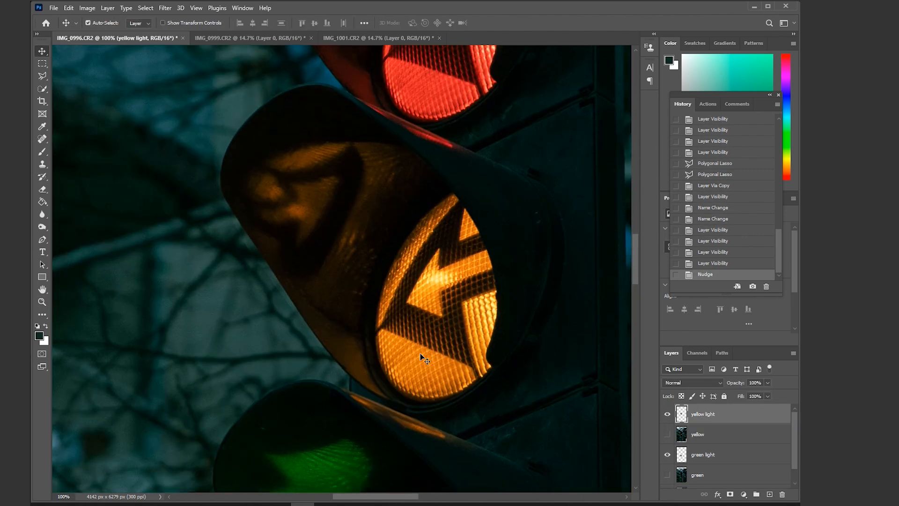
# - Nudge the yellow light layer to match the housing beneath it, toggling its visibility to check the alignment
pyautogui.click(668, 414)
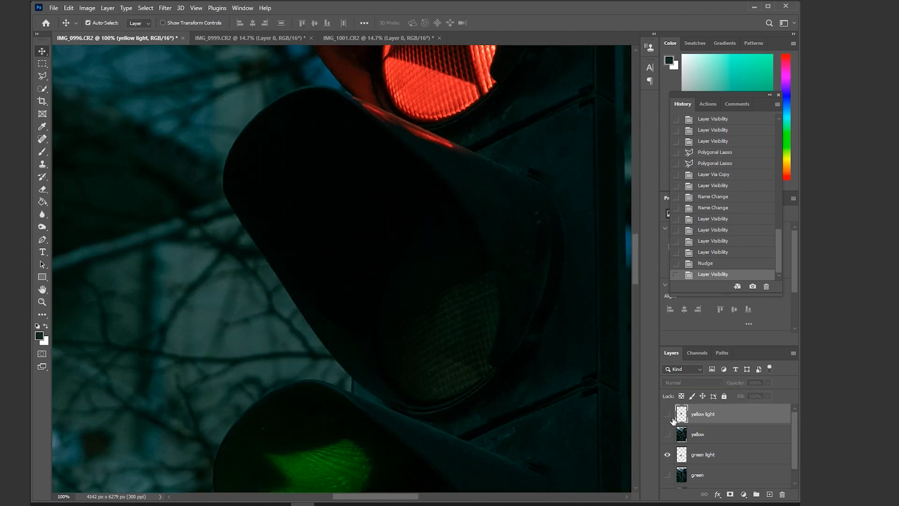
pyautogui.click(669, 416)
pyautogui.click(668, 416)
pyautogui.click(667, 416)
pyautogui.press('Up')
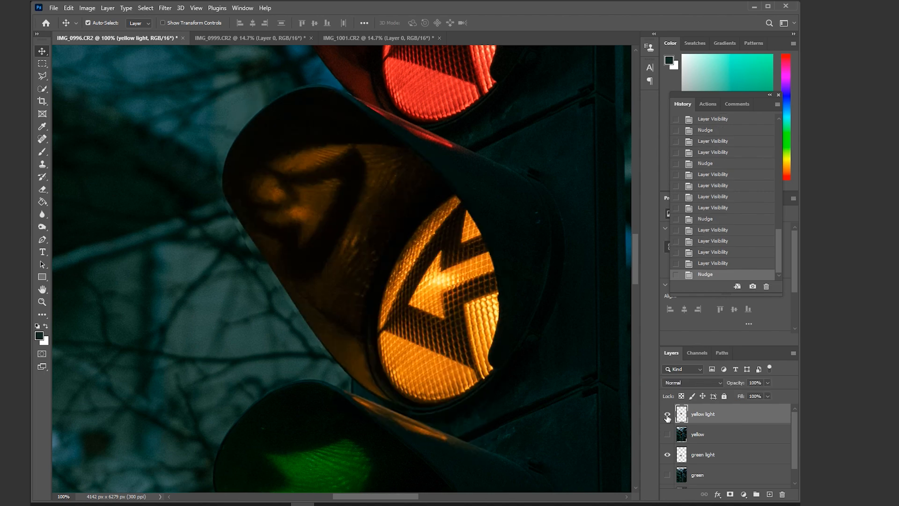
pyautogui.click(668, 414)
pyautogui.click(667, 414)
# - Outline the surplus area around the yellow light's hood on the yellow light layer with Polygonal Lasso
pyautogui.press('l')
pyautogui.click(428, 159)
pyautogui.click(461, 192)
pyautogui.click(511, 197)
pyautogui.click(512, 139)
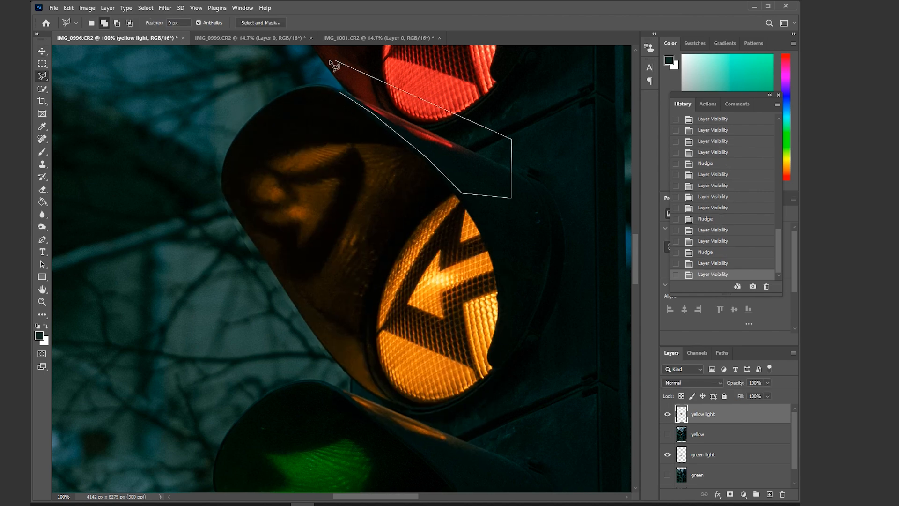
pyautogui.click(336, 60)
pyautogui.click(238, 66)
pyautogui.click(165, 139)
pyautogui.click(207, 284)
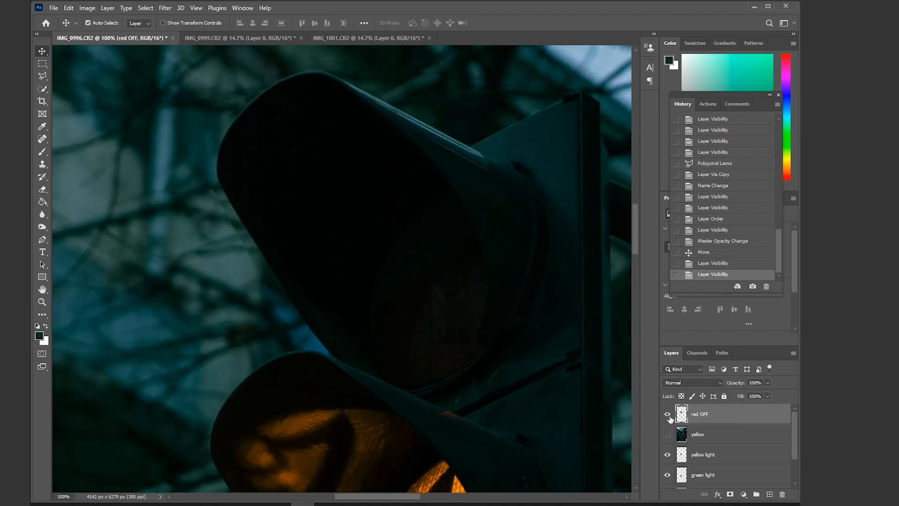
# - Outline the unlit red lamp and its hood with Polygonal Lasso, and copy it from the yellow layer to a new layer
pyautogui.click(668, 415)
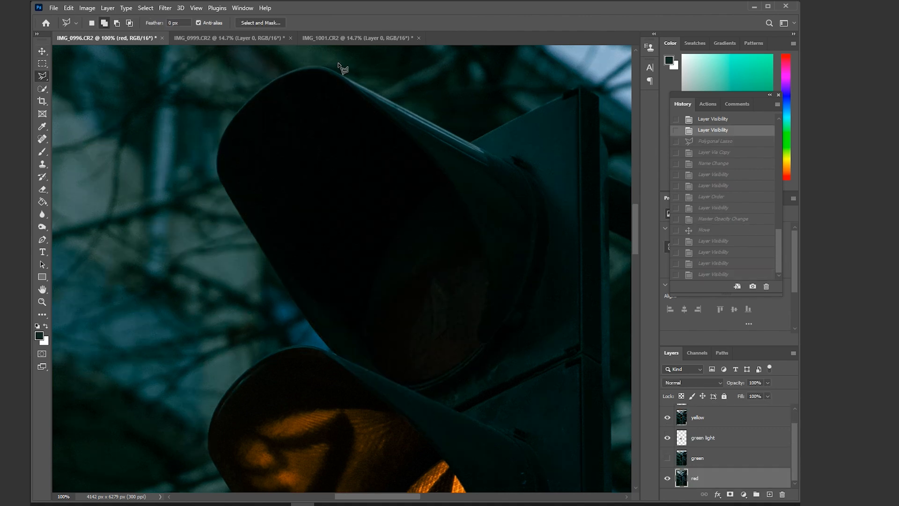
pyautogui.click(332, 70)
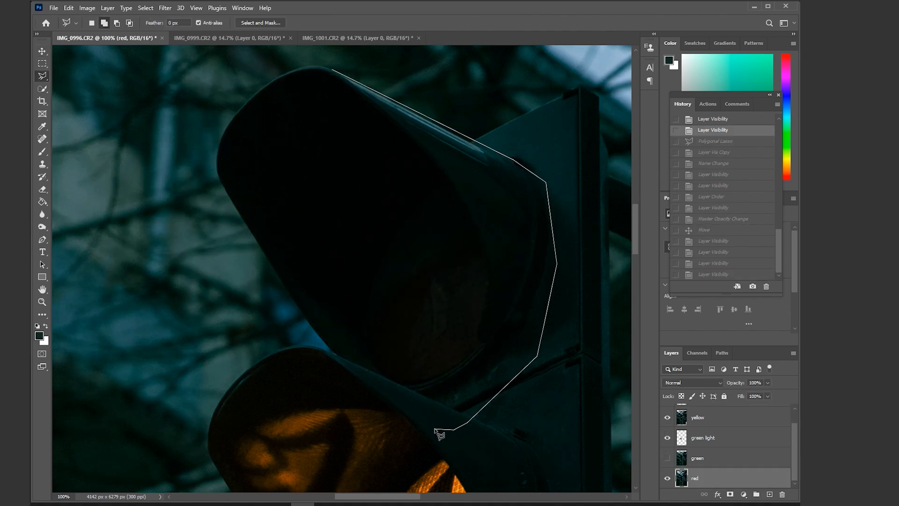
pyautogui.click(335, 71)
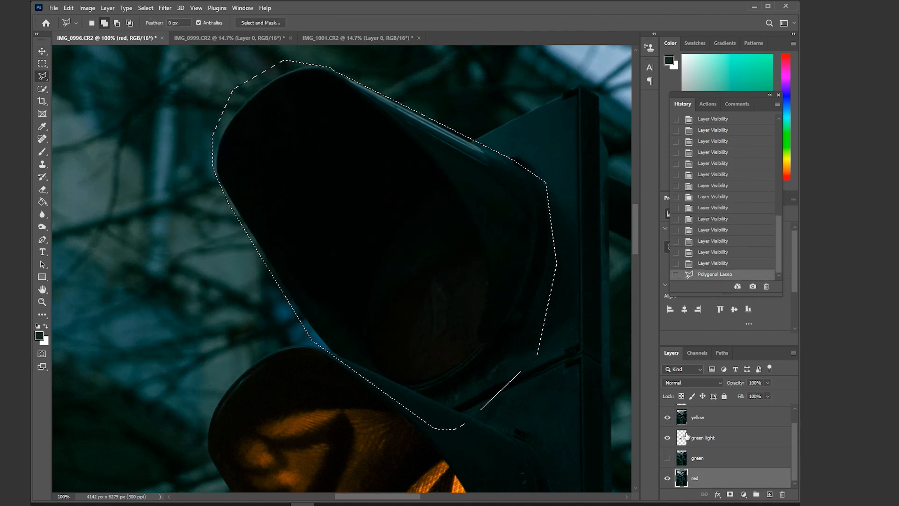
pyautogui.hotkey('ctrl', 'j')
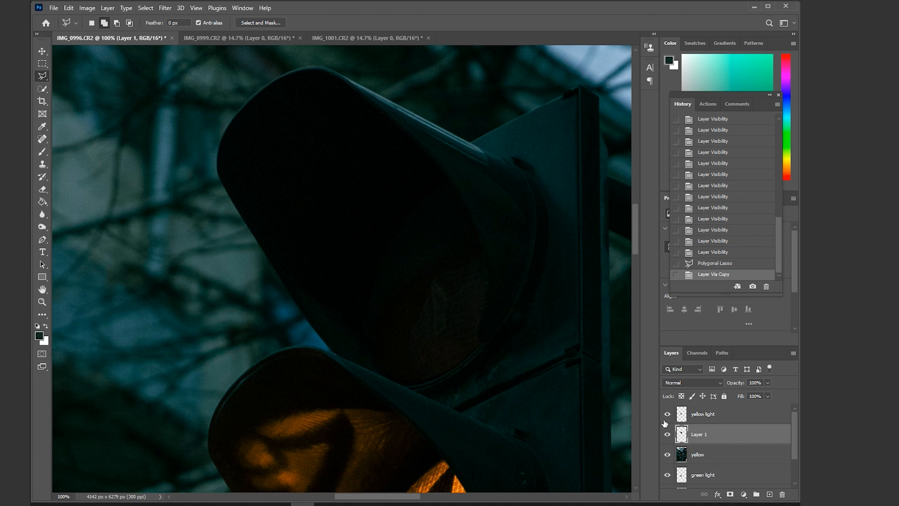
# - Place Layer 1 above the yellow light layer and hide the yellow layer, toggling visibility to compare the red lamp
pyautogui.moveTo(701, 415); pyautogui.dragTo(698, 439)
pyautogui.click(667, 454)
pyautogui.click(701, 453)
pyautogui.click(702, 416)
pyautogui.click(669, 414)
pyautogui.click(668, 414)
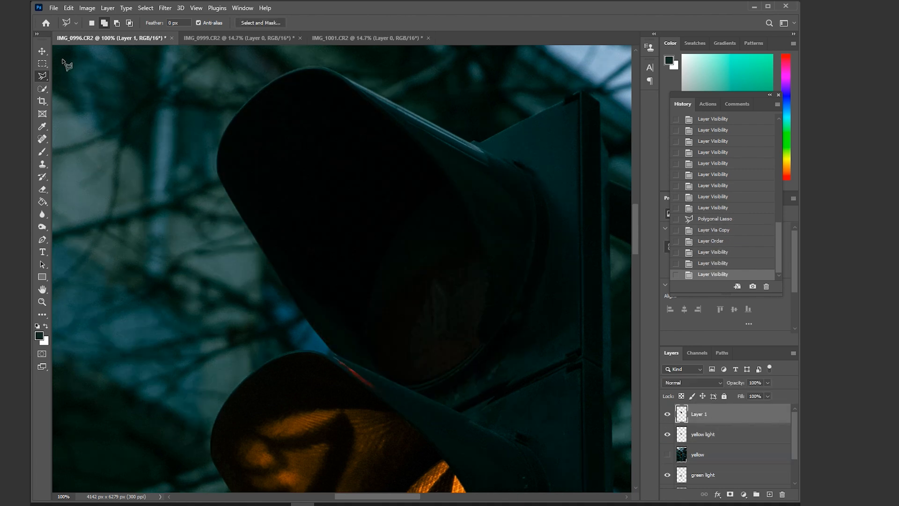
# - Nudge Layer 1 into place over the lit red lamp at 77% opacity, and restore its opacity to 100%
pyautogui.click(42, 51)
pyautogui.click(767, 383)
pyautogui.moveTo(768, 392); pyautogui.dragTo(757, 393)
pyautogui.click(393, 287)
pyautogui.press('Right')
pyautogui.press('Right')
pyautogui.press('Up')
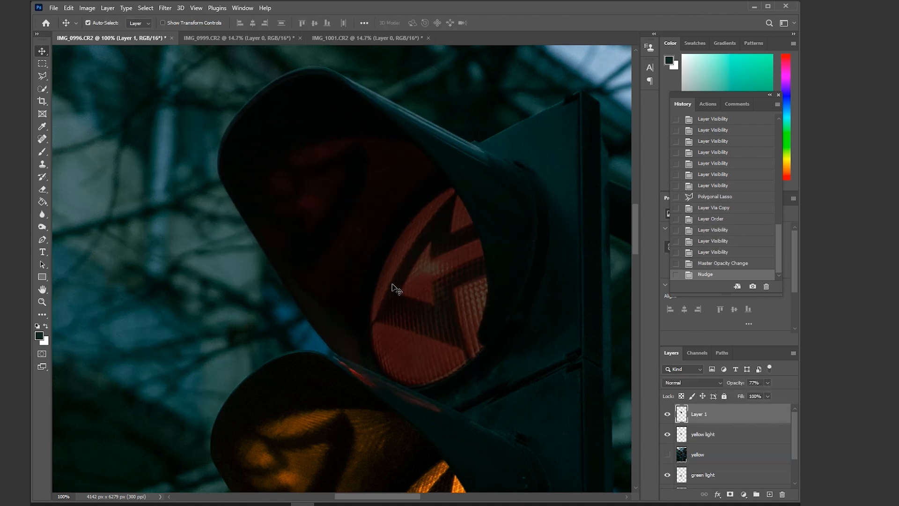
pyautogui.press('Down')
pyautogui.press('Down')
pyautogui.press('Down')
pyautogui.press('Down')
pyautogui.press('0')
pyautogui.click(667, 414)
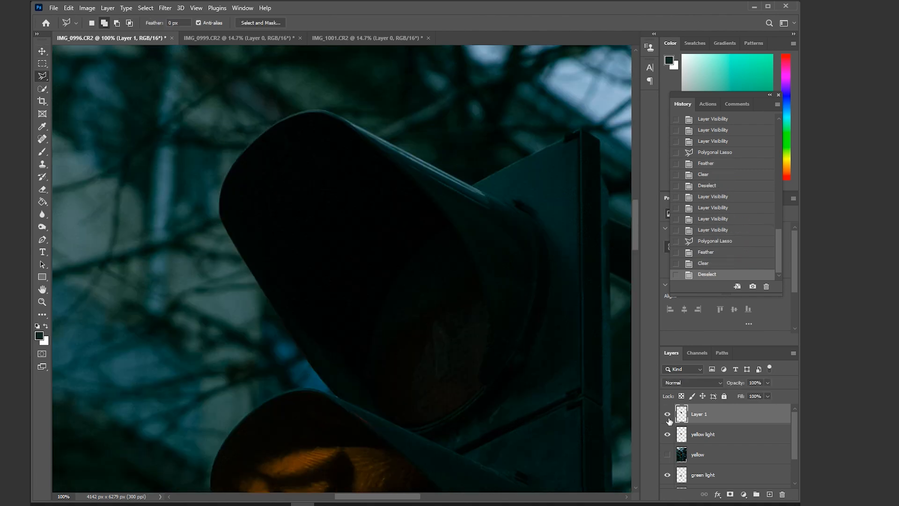
# - Toggle Layer 1's visibility up close and with the whole photo in view to check how it covers the red light
pyautogui.click(669, 418)
pyautogui.click(668, 415)
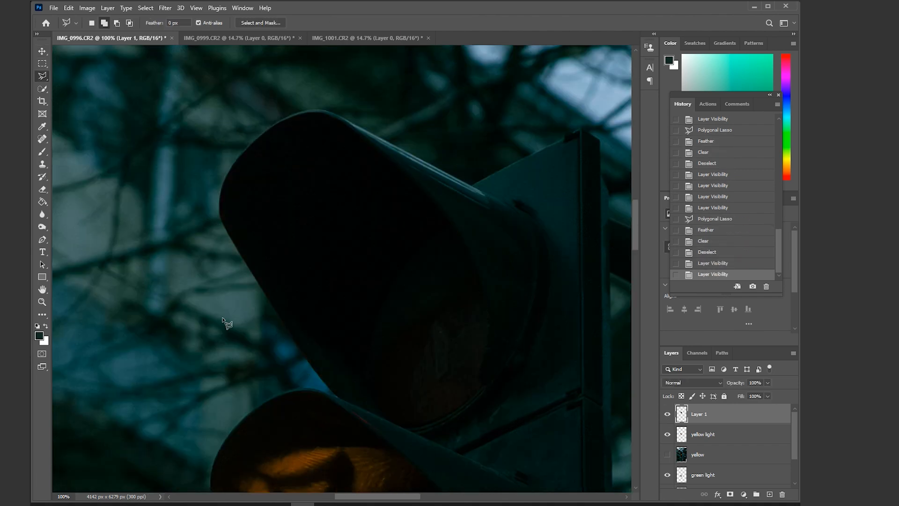
pyautogui.click(42, 302)
pyautogui.hotkey('ctrl', '0')
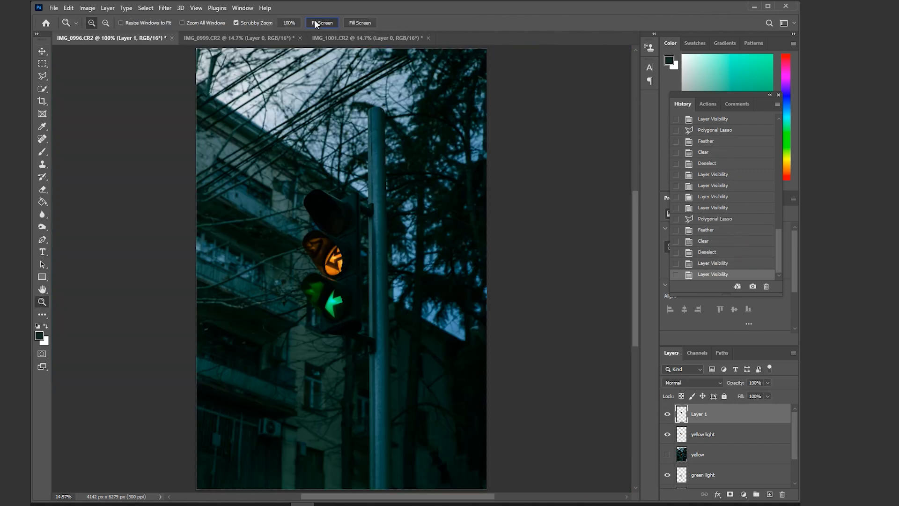
pyautogui.click(667, 415)
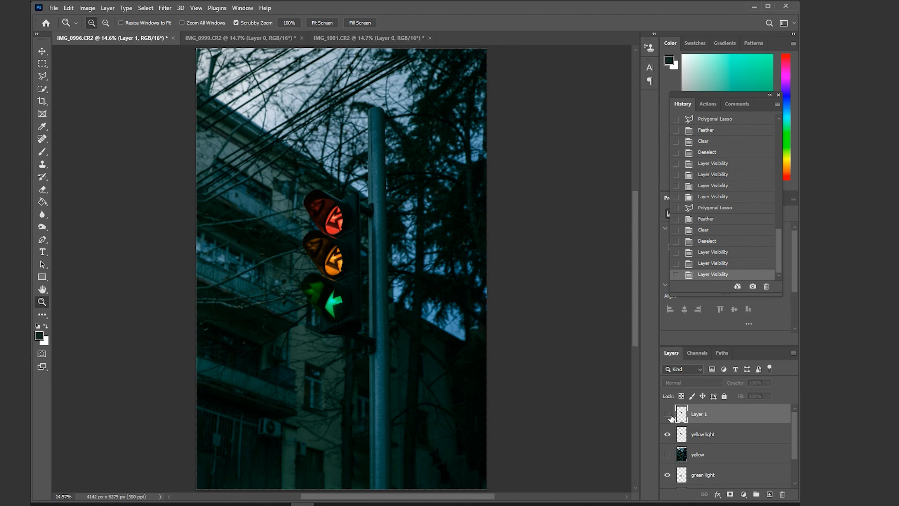
pyautogui.scroll(-1, 691, 448)
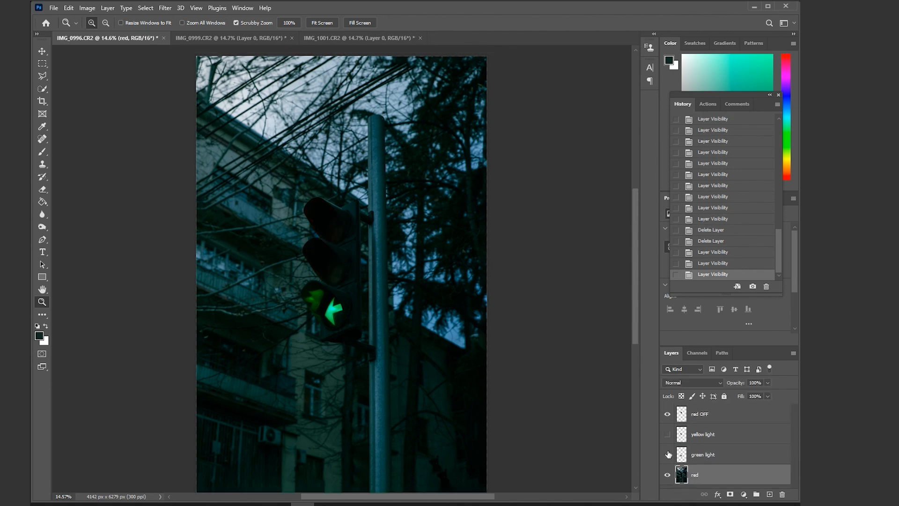
# - Toggle the green light, yellow light and red OFF layers to test switching each lamp on and off
pyautogui.click(667, 454)
pyautogui.click(667, 454)
pyautogui.click(667, 435)
pyautogui.click(669, 414)
pyautogui.click(668, 414)
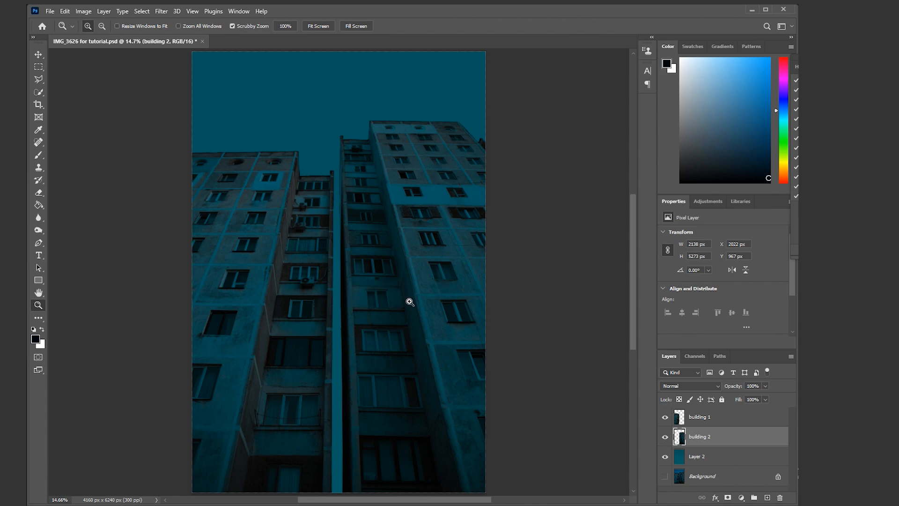
# - Outline both glass panes of a curtained window on the building 2 layer with Polygonal Lasso
pyautogui.moveTo(409, 302); pyautogui.dragTo(407, 302)
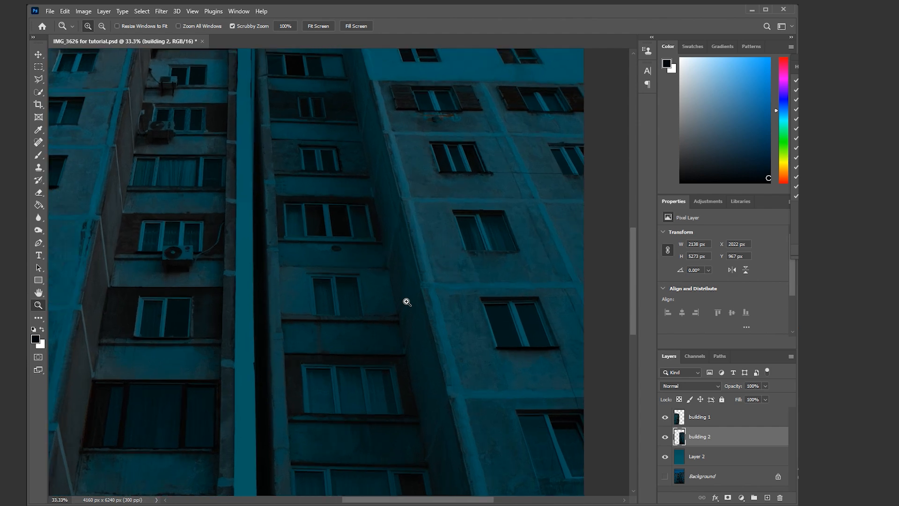
pyautogui.moveTo(327, 297); pyautogui.dragTo(375, 285)
pyautogui.press('l')
pyautogui.click(411, 205)
pyautogui.click(314, 433)
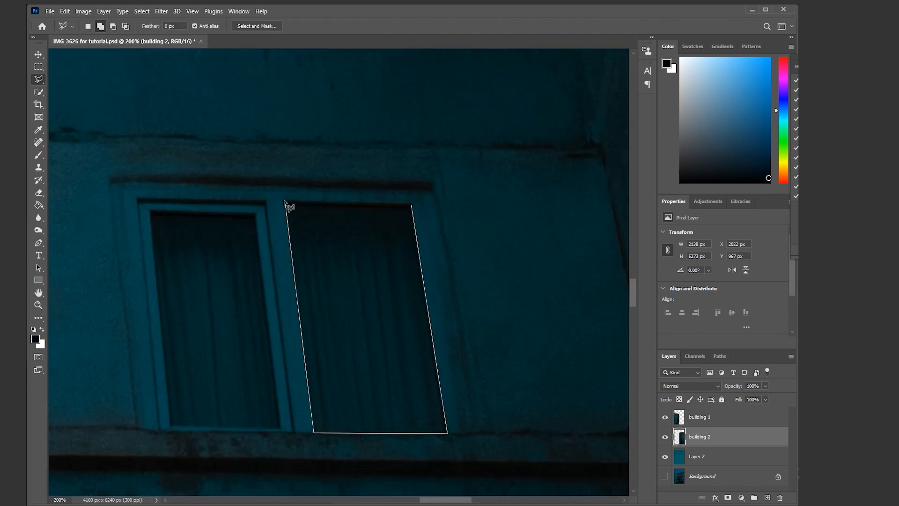
pyautogui.doubleClick(286, 201)
pyautogui.click(255, 214)
pyautogui.click(282, 427)
pyautogui.click(169, 425)
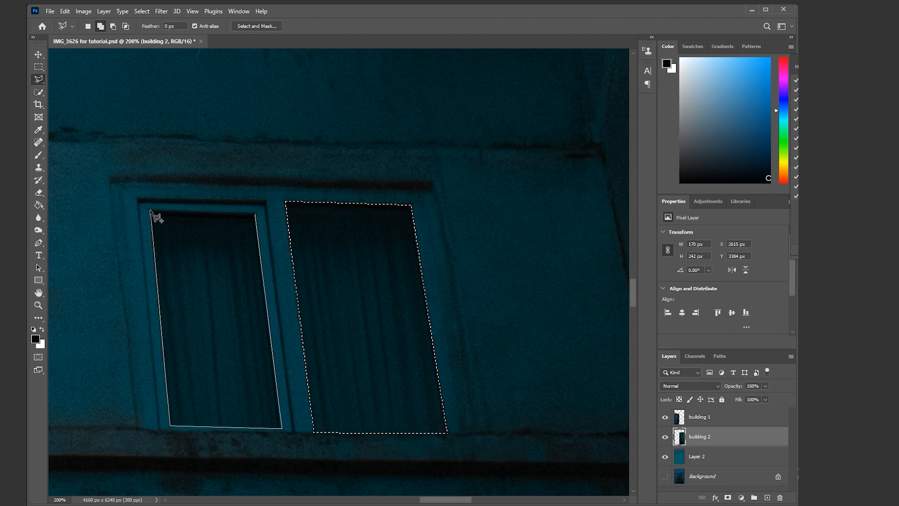
pyautogui.click(151, 210)
pyautogui.click(255, 215)
# - Feather the window pane selection by 1 pixel and copy it to a new layer
pyautogui.hotkey('shift', 'F6')
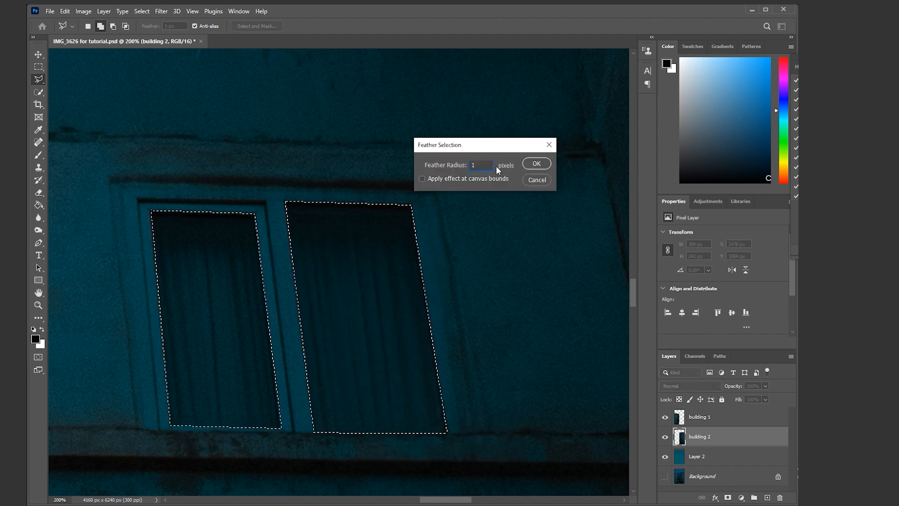
pyautogui.click(537, 163)
pyautogui.hotkey('ctrl', 'j')
# - Try to brighten the window 1 layer with an Exposure adjustment
pyautogui.click(83, 11)
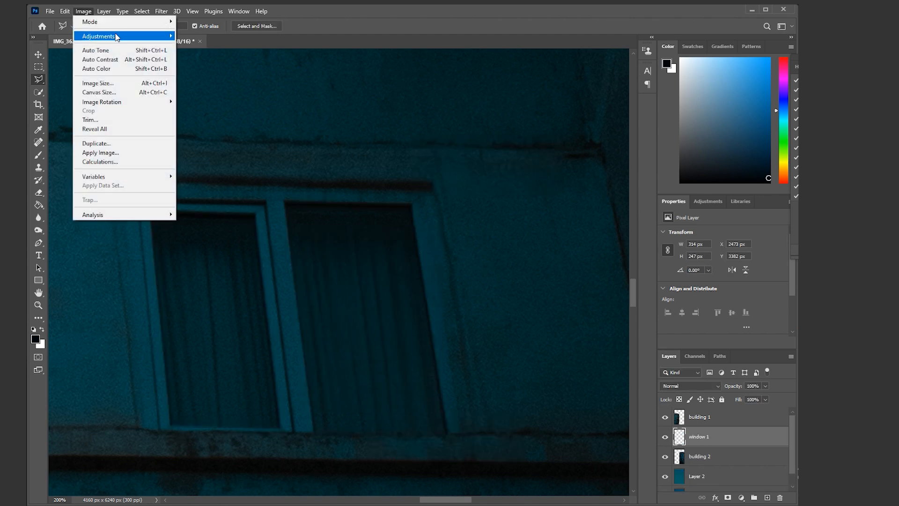
pyautogui.moveTo(120, 36)
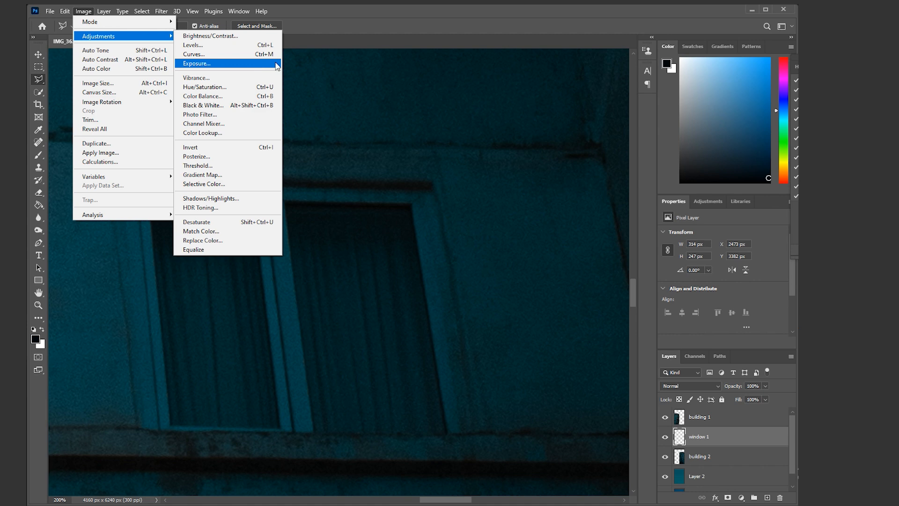
pyautogui.click(197, 64)
pyautogui.moveTo(229, 115); pyautogui.dragTo(564, 104)
pyautogui.moveTo(516, 151); pyautogui.dragTo(541, 166)
pyautogui.click(605, 140)
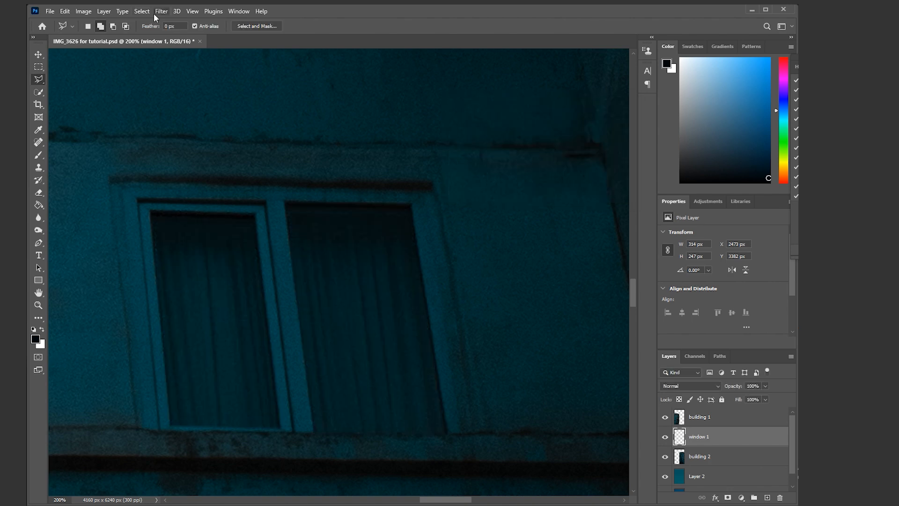
# - Try to brighten the window 1 layer with a Curves adjustment
pyautogui.click(87, 11)
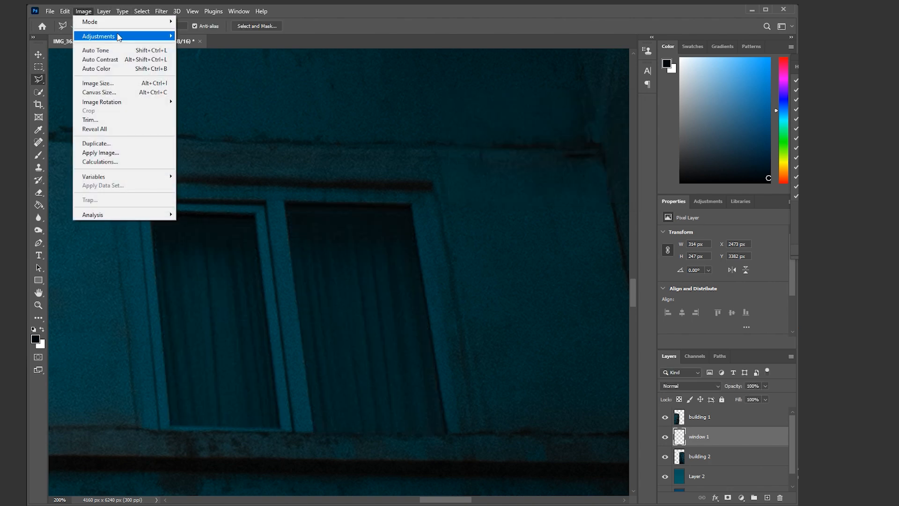
pyautogui.moveTo(122, 37)
pyautogui.click(206, 55)
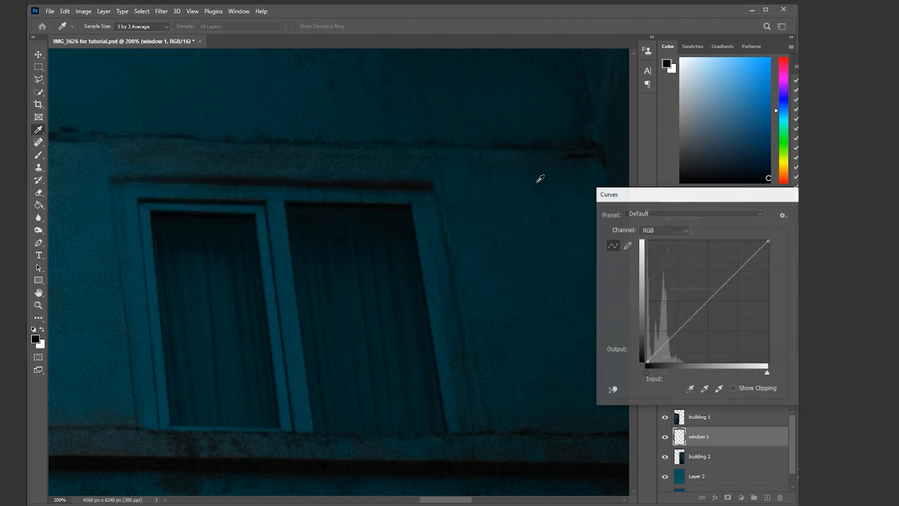
pyautogui.click(664, 230)
pyautogui.click(651, 247)
pyautogui.moveTo(766, 373); pyautogui.dragTo(692, 373)
pyautogui.moveTo(646, 347); pyautogui.dragTo(646, 275)
pyautogui.moveTo(693, 242); pyautogui.dragTo(768, 242)
pyautogui.moveTo(647, 277)
pyautogui.mouseDown()
pyautogui.moveTo(623, 358)
pyautogui.moveTo(641, 364)
pyautogui.mouseUp()
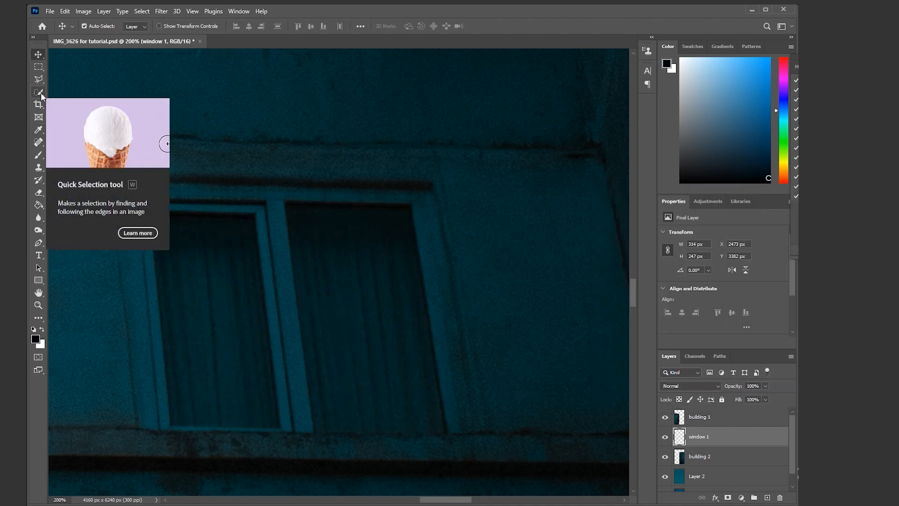
# - Select both window panes on the window 1 layer and set the foreground color to bright red
pyautogui.click(40, 95)
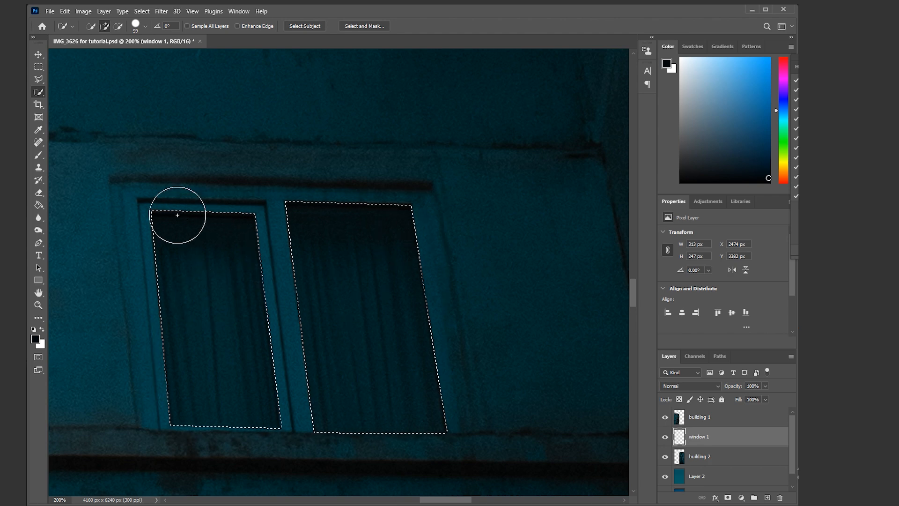
pyautogui.click(35, 339)
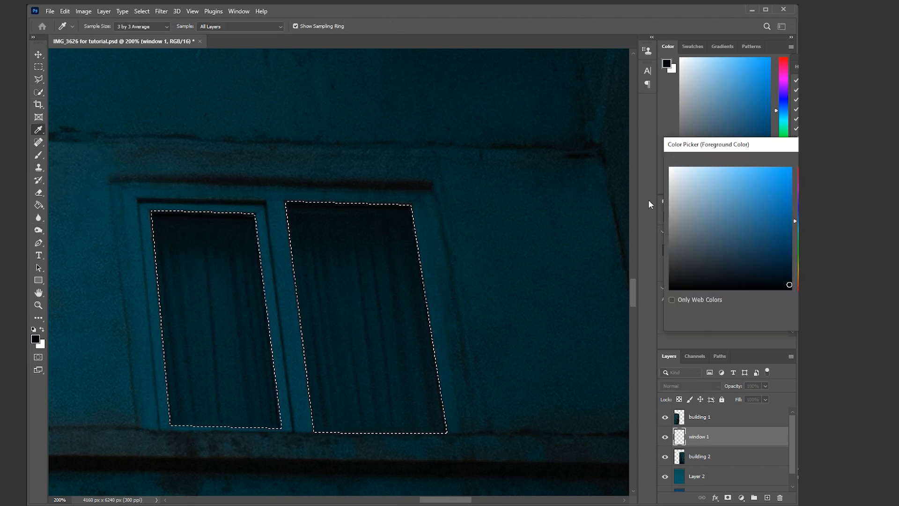
pyautogui.click(796, 287)
pyautogui.click(789, 168)
pyautogui.press('Return')
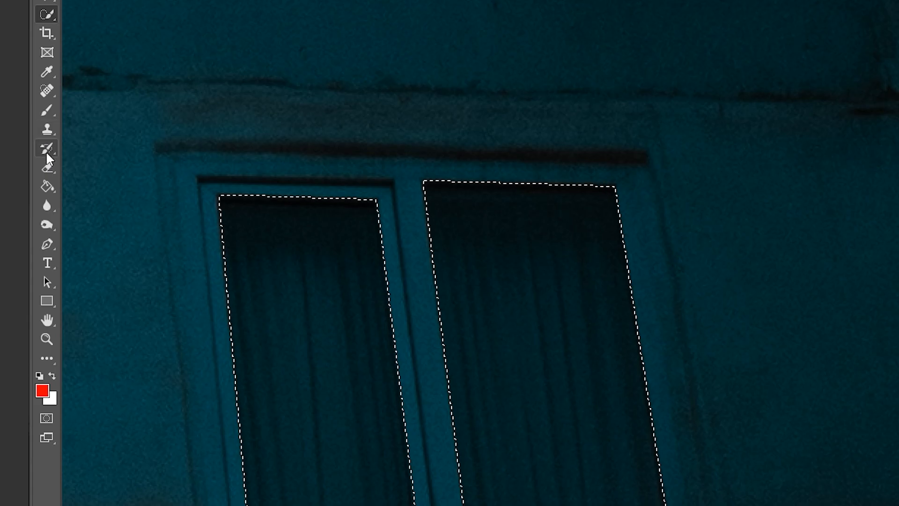
# - Try filling the selected window panes with solid red using Paint Bucket, and undo the fill
pyautogui.click(47, 186)
pyautogui.click(329, 305)
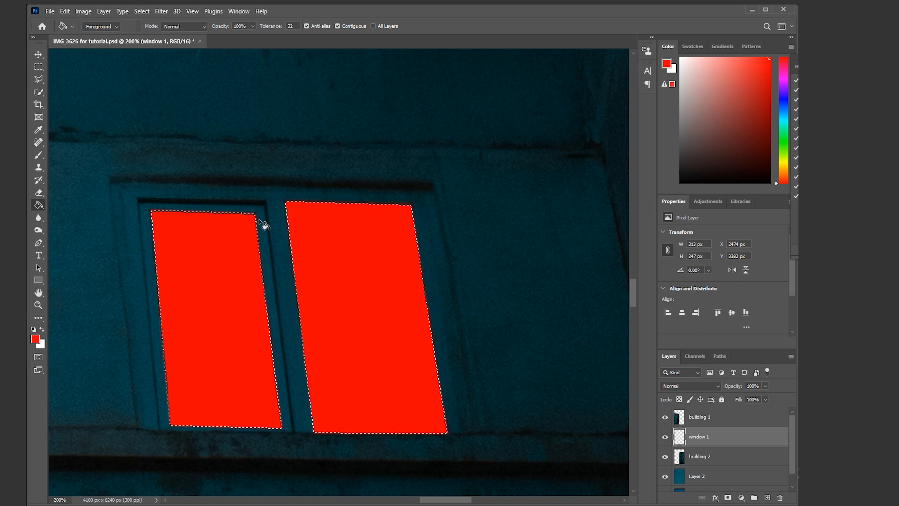
pyautogui.hotkey('ctrl', 'z')
pyautogui.hotkey('ctrl', 'z')
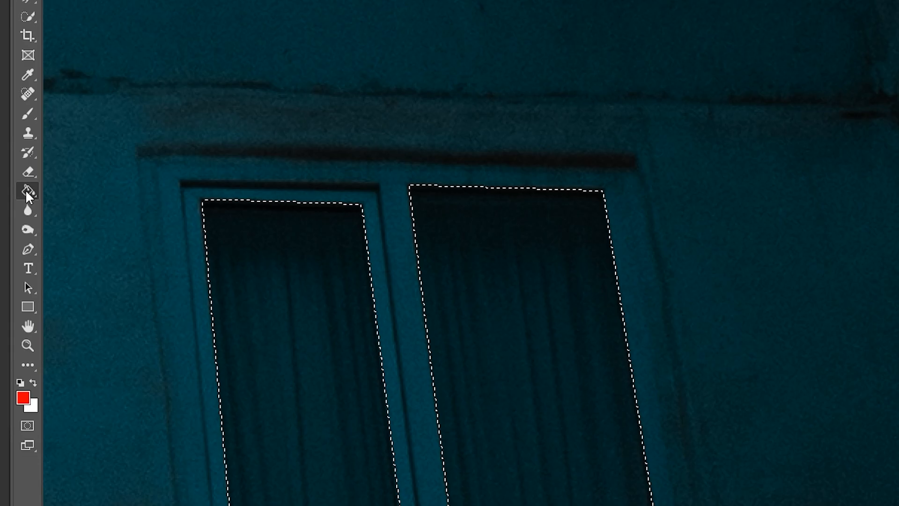
# - Try coloring both window panes with overlapping red-to-transparent gradients at 33% opacity, and deselect them
pyautogui.rightClick(26, 189)
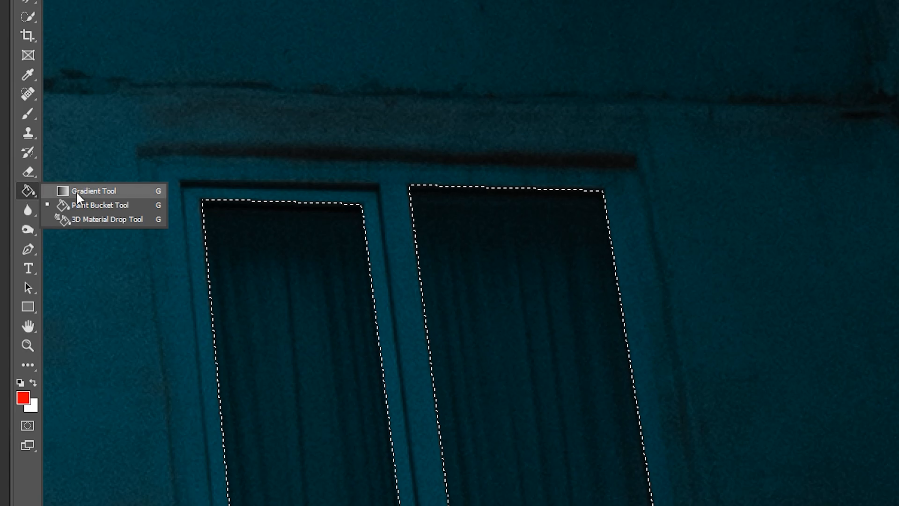
pyautogui.click(75, 190)
pyautogui.moveTo(265, 123); pyautogui.dragTo(518, 505)
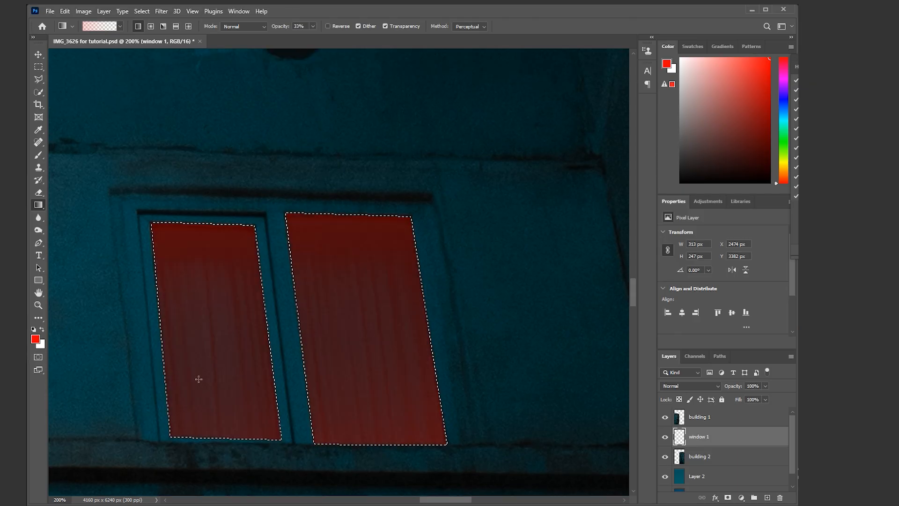
pyautogui.moveTo(227, 454); pyautogui.dragTo(227, 328)
pyautogui.moveTo(221, 183); pyautogui.dragTo(255, 444)
pyautogui.moveTo(353, 177); pyautogui.dragTo(398, 393)
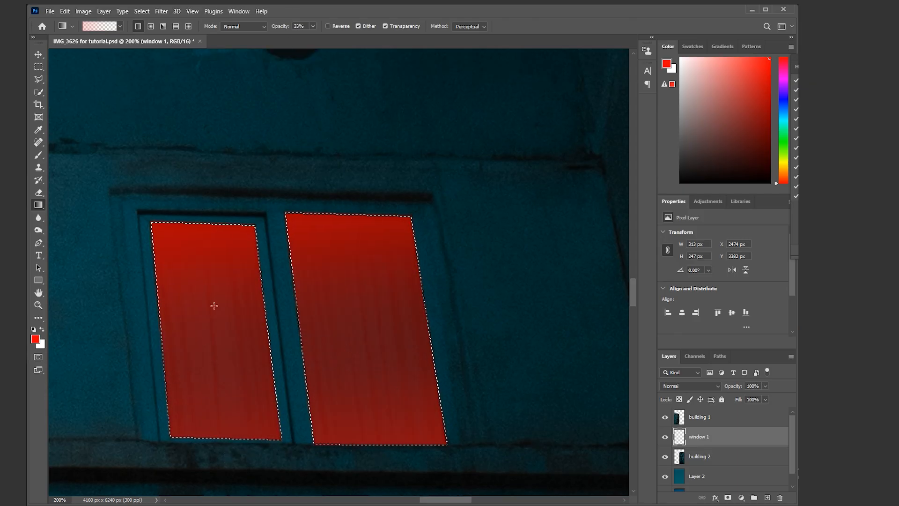
pyautogui.hotkey('ctrl', 'd')
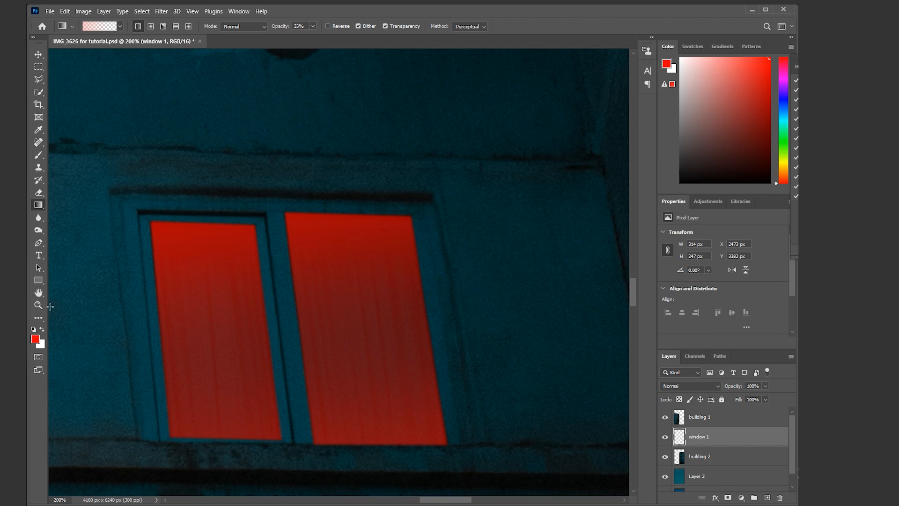
# - Start the Camera Raw Filter on the selected window panes and set exposure to +0.30, highlights to +100 and whites to +76
pyautogui.click(38, 305)
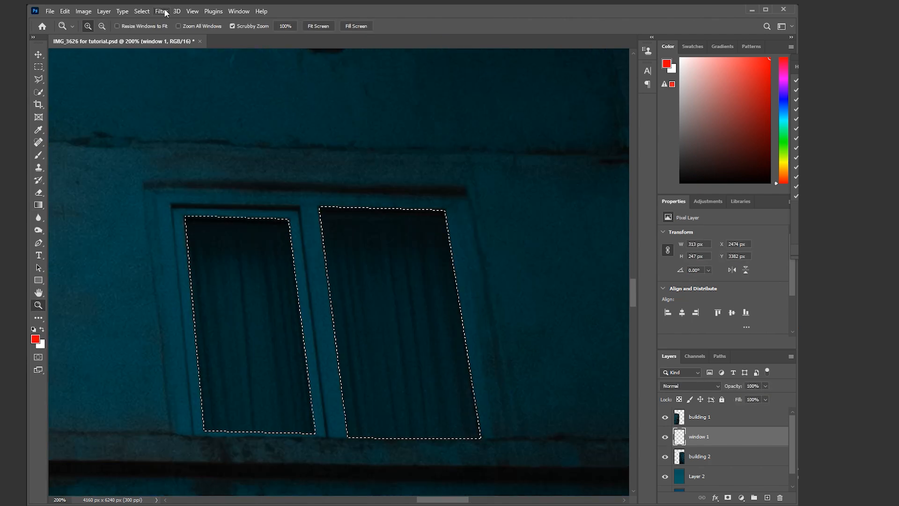
pyautogui.click(164, 12)
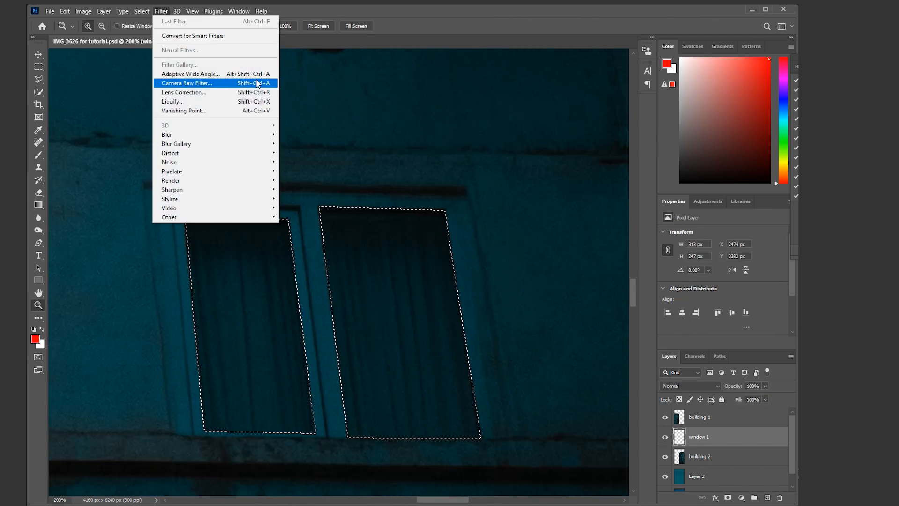
pyautogui.click(274, 84)
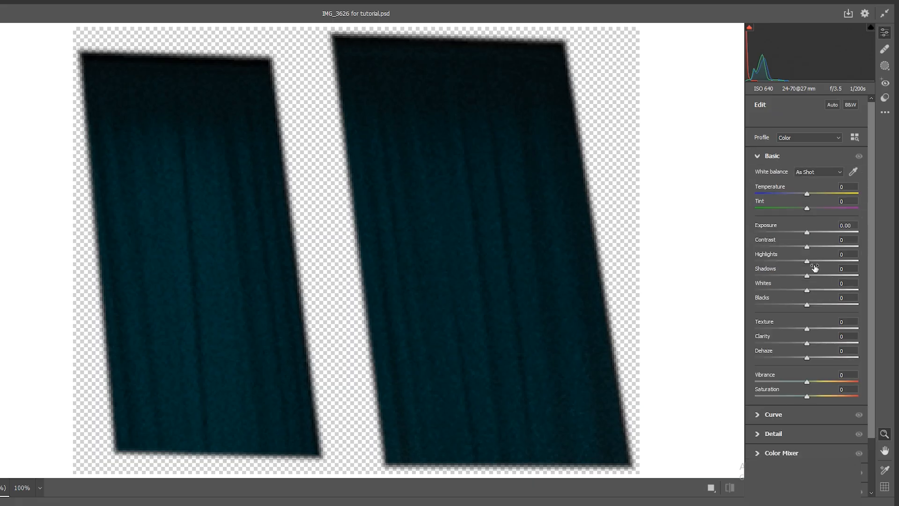
pyautogui.moveTo(808, 290); pyautogui.dragTo(846, 291)
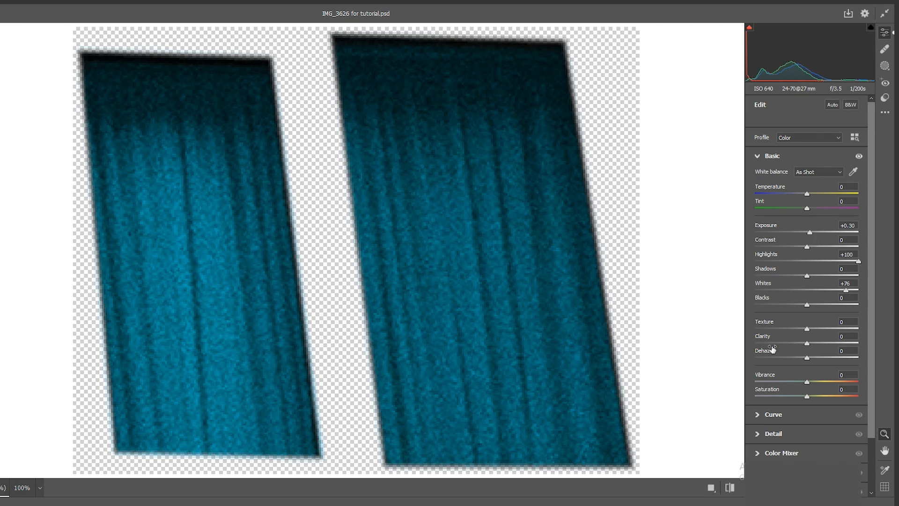
# - Set noise reduction to 23, shadows to +51 and whites to +83, and apply the Camera Raw Filter
pyautogui.scroll(-3, 772, 350)
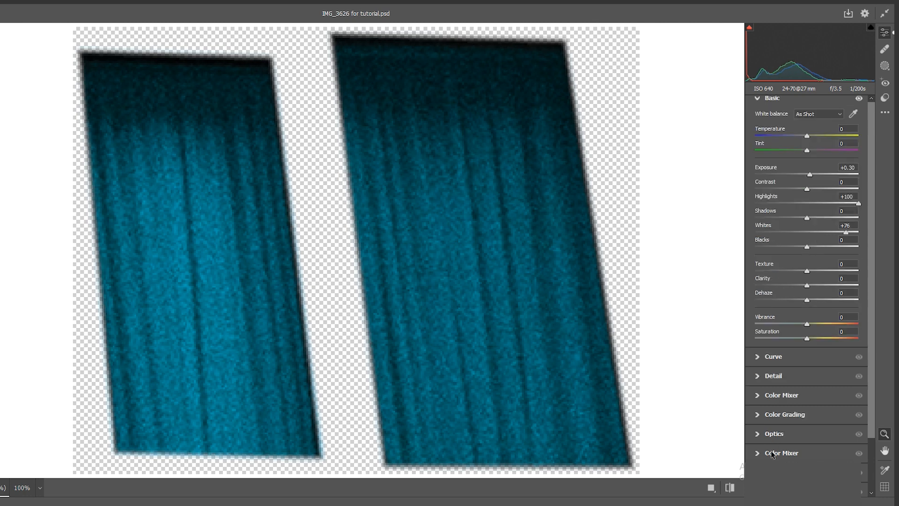
pyautogui.click(773, 372)
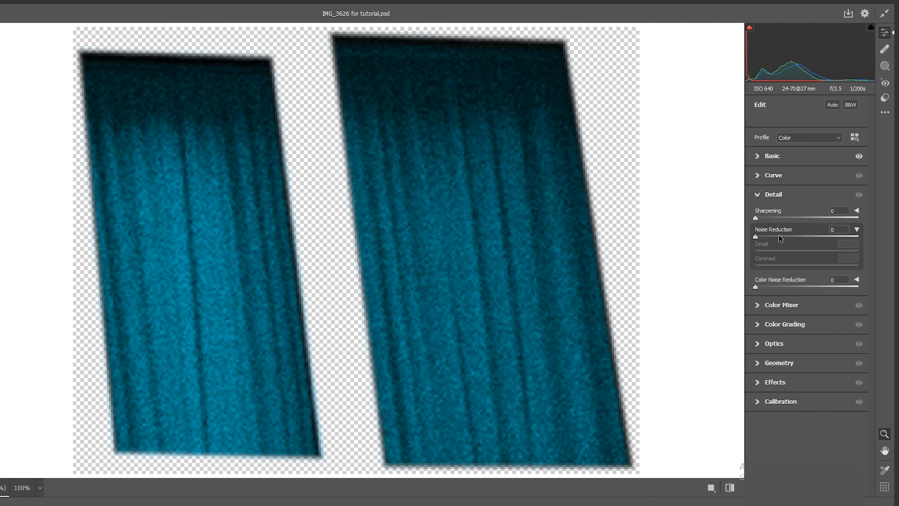
pyautogui.click(781, 237)
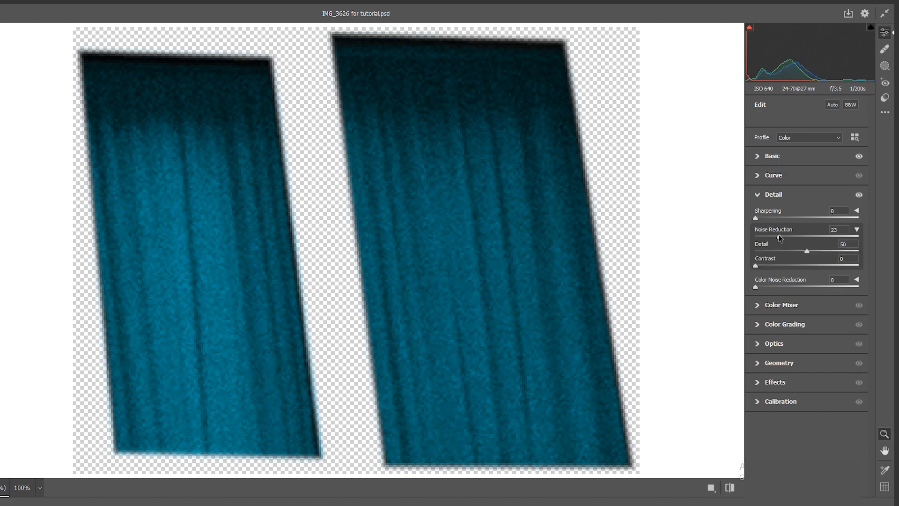
pyautogui.click(773, 158)
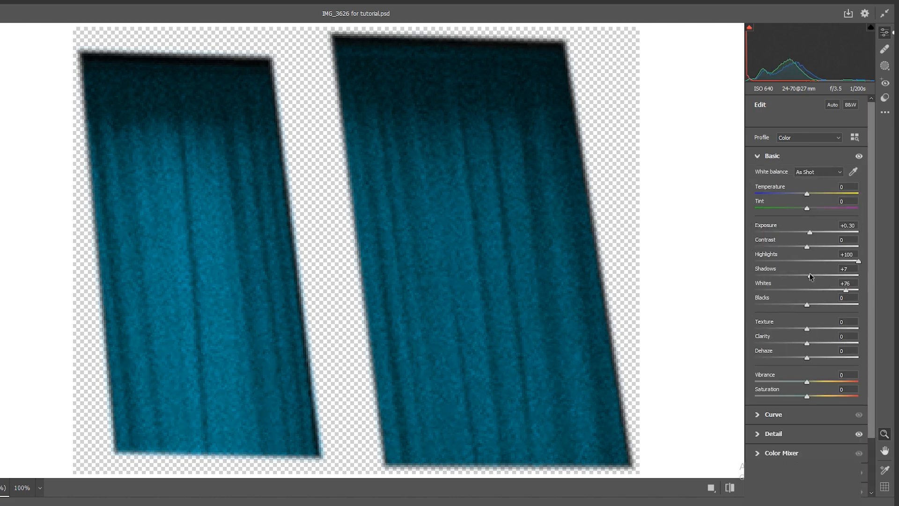
pyautogui.click(850, 289)
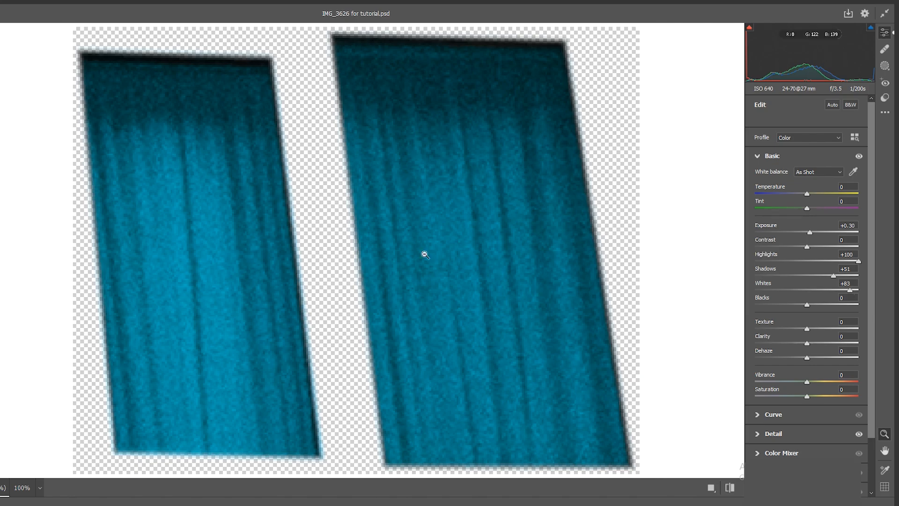
pyautogui.press('Return')
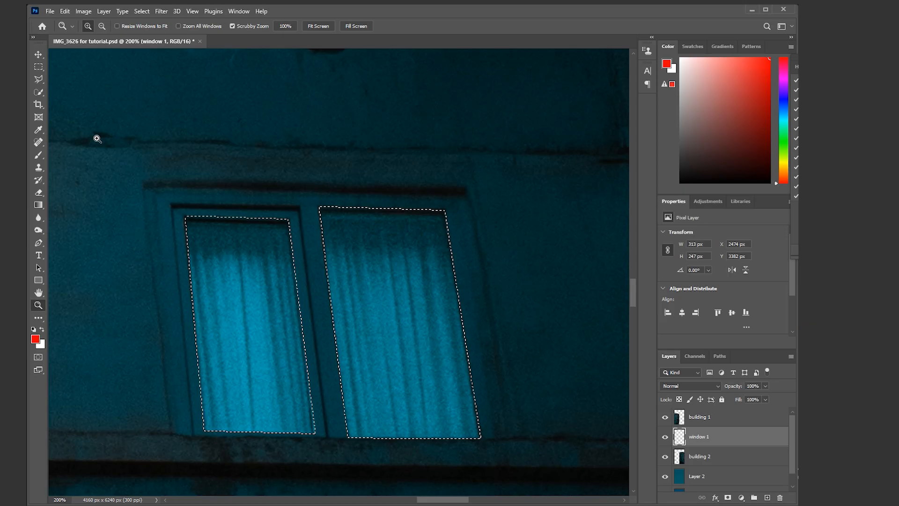
# - Try shifting the window panes to orange-red with Hue/Saturation and check the look in the whole image
pyautogui.click(83, 11)
pyautogui.moveTo(87, 36)
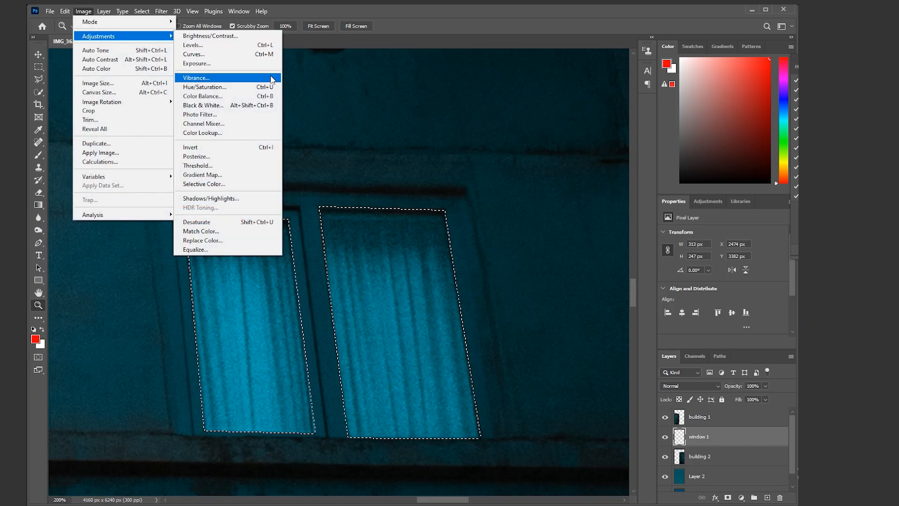
pyautogui.click(275, 87)
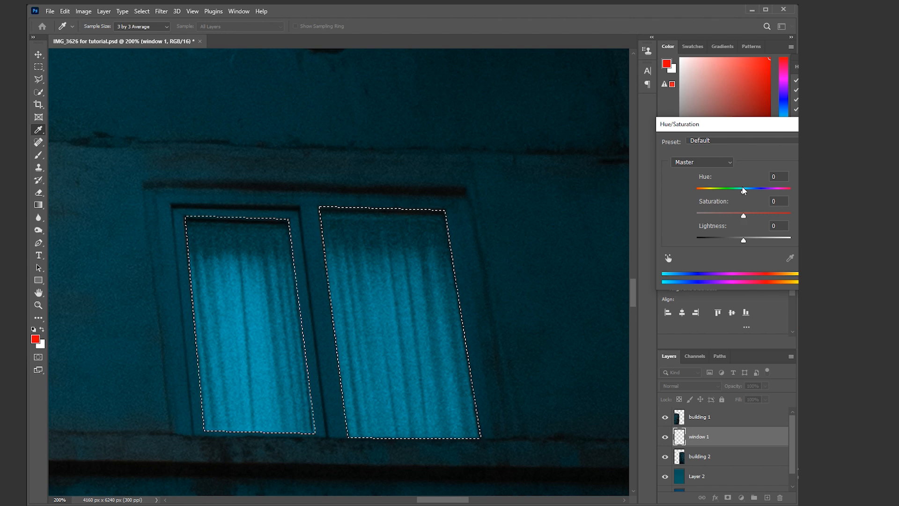
pyautogui.moveTo(744, 192); pyautogui.dragTo(799, 203)
pyautogui.press('Return')
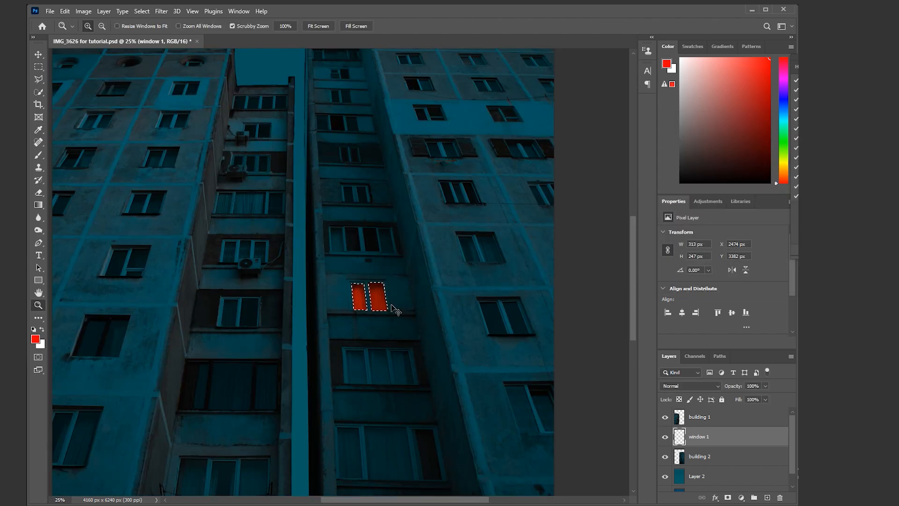
pyautogui.click(318, 26)
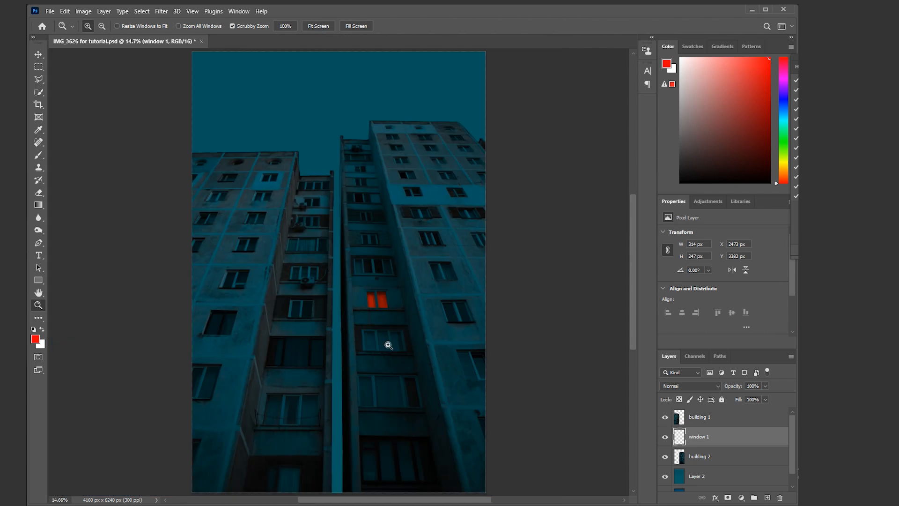
pyautogui.moveTo(362, 314); pyautogui.dragTo(376, 314)
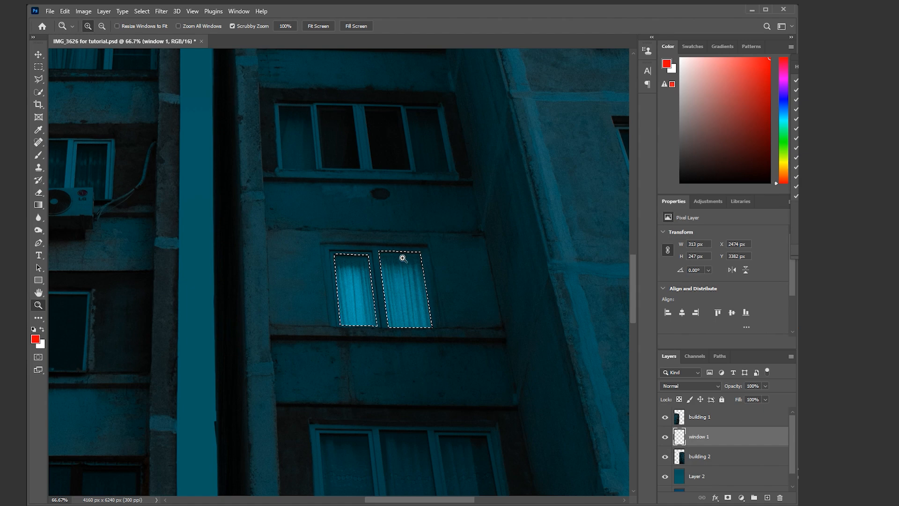
# - Reopen the Camera Raw Filter for the window panes and set temperature to +79 and tint to +100
pyautogui.click(161, 12)
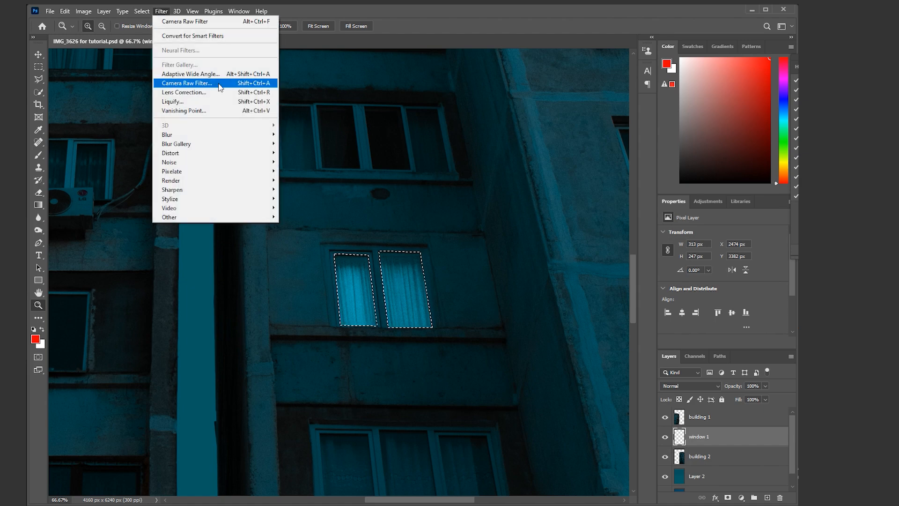
pyautogui.click(219, 85)
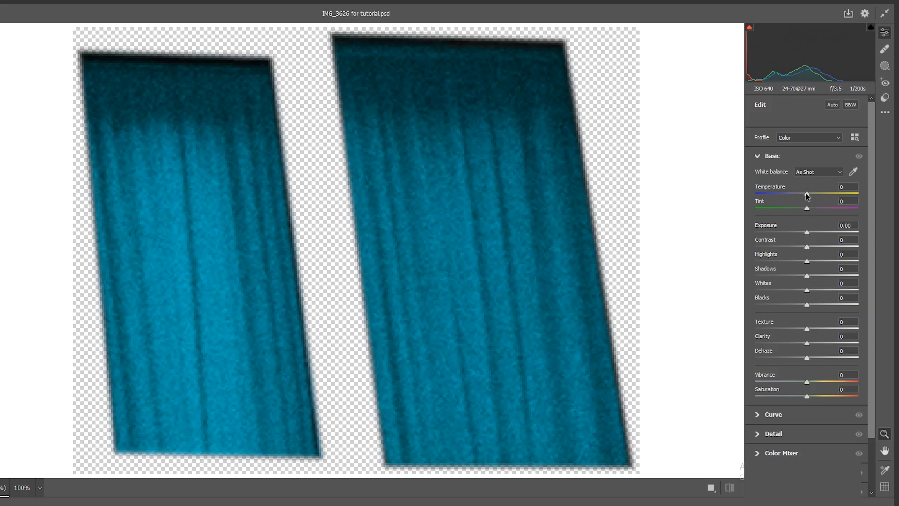
pyautogui.moveTo(806, 194); pyautogui.dragTo(850, 195)
pyautogui.scroll(-2, 849, 195)
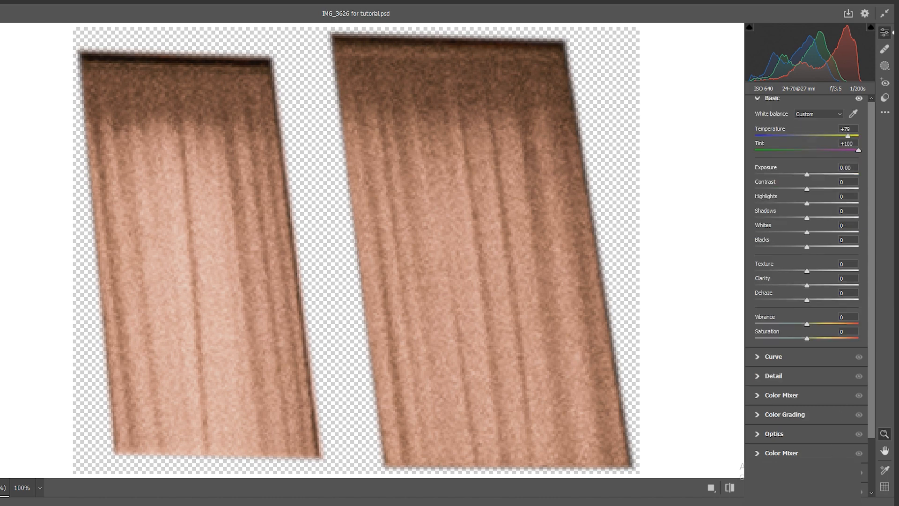
# - Try orange midtones with red-orange highlights and shadows on the window panes using Color Grading
pyautogui.click(806, 410)
pyautogui.moveTo(836, 377); pyautogui.dragTo(861, 373)
pyautogui.moveTo(807, 299); pyautogui.dragTo(836, 282)
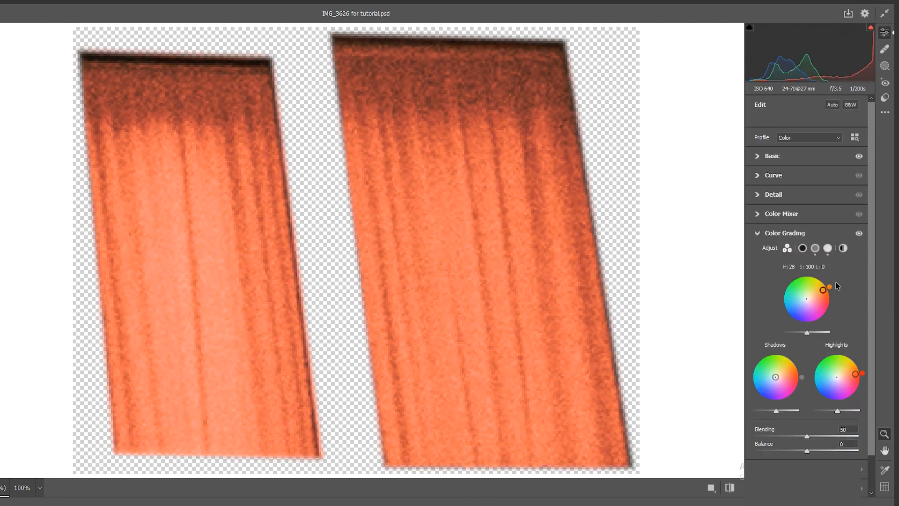
pyautogui.moveTo(775, 377); pyautogui.dragTo(800, 373)
# - Grade the window panes with purple highlights, magenta midtones and blue shadows at hue 239, saturation 100, with blending 74
pyautogui.moveTo(863, 374); pyautogui.dragTo(841, 404)
pyautogui.moveTo(829, 286); pyautogui.dragTo(817, 324)
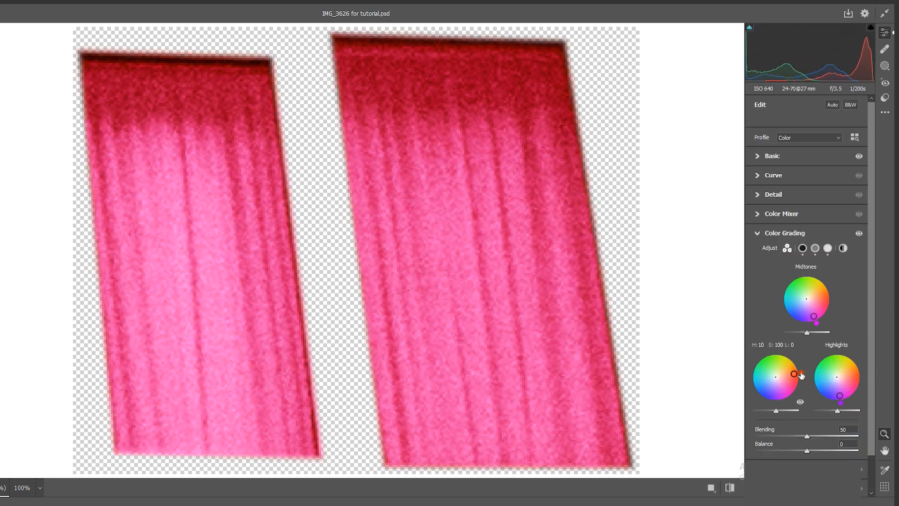
pyautogui.moveTo(801, 375); pyautogui.dragTo(767, 394)
pyautogui.moveTo(807, 436); pyautogui.dragTo(832, 436)
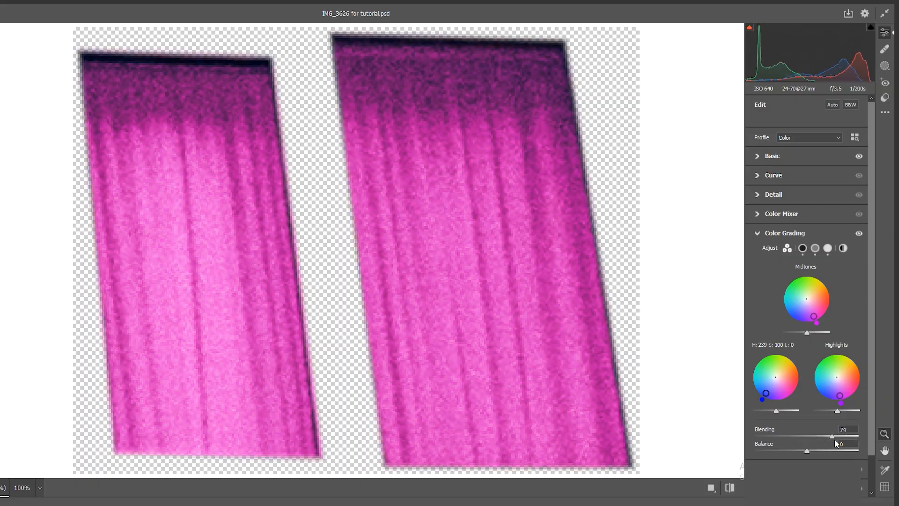
# - Darken the magenta window panes with an Exposure adjustment of -0.55 and gamma correction 0.81
pyautogui.click(84, 11)
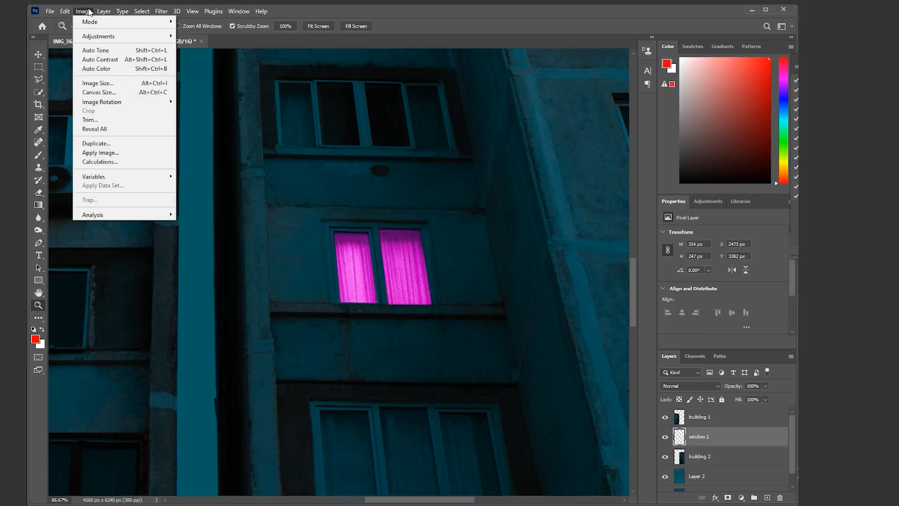
pyautogui.moveTo(103, 37)
pyautogui.click(206, 66)
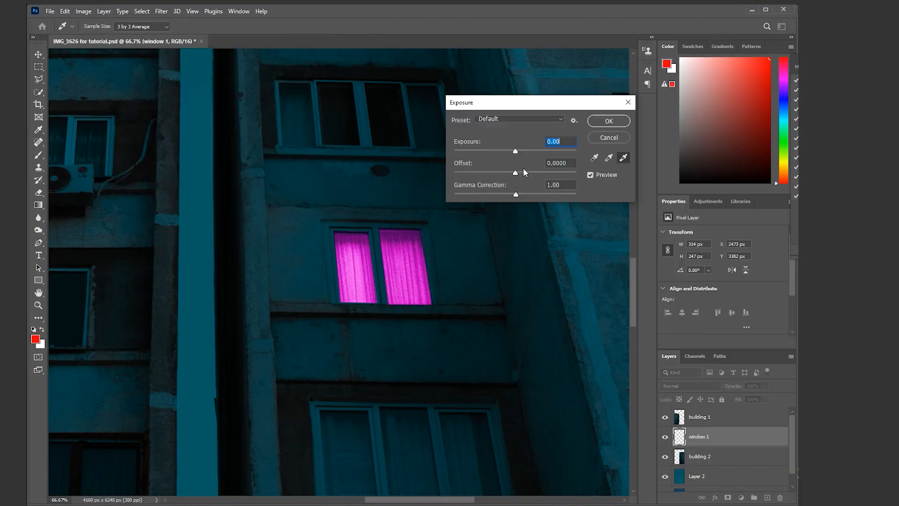
pyautogui.moveTo(510, 154); pyautogui.dragTo(510, 160)
pyautogui.moveTo(520, 195); pyautogui.dragTo(525, 197)
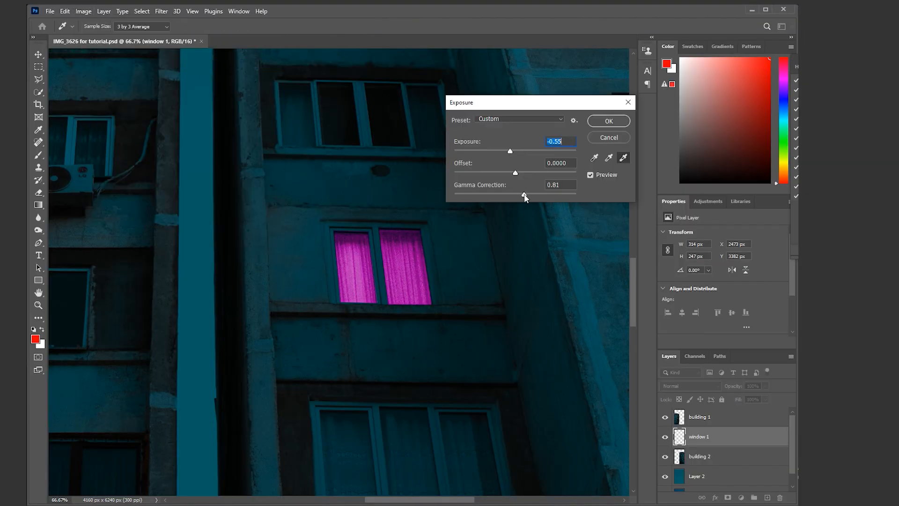
pyautogui.press('Return')
# - Select the strips just outside the left pane's upper and inner edges and above the right pane with the Polygonal Lasso
pyautogui.press('z')
pyautogui.click(344, 402)
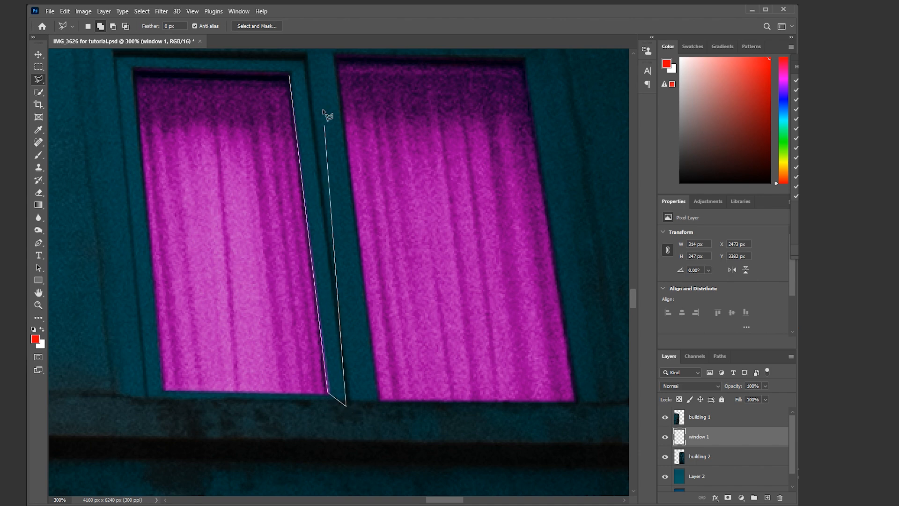
pyautogui.doubleClick(310, 55)
pyautogui.keyDown('shift'); pyautogui.click(328, 52); pyautogui.keyUp('shift')
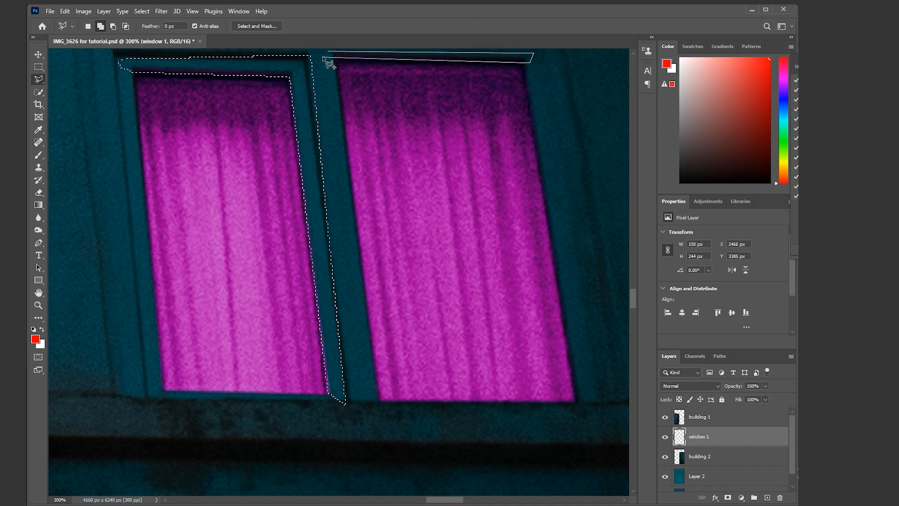
pyautogui.rightClick(276, 89)
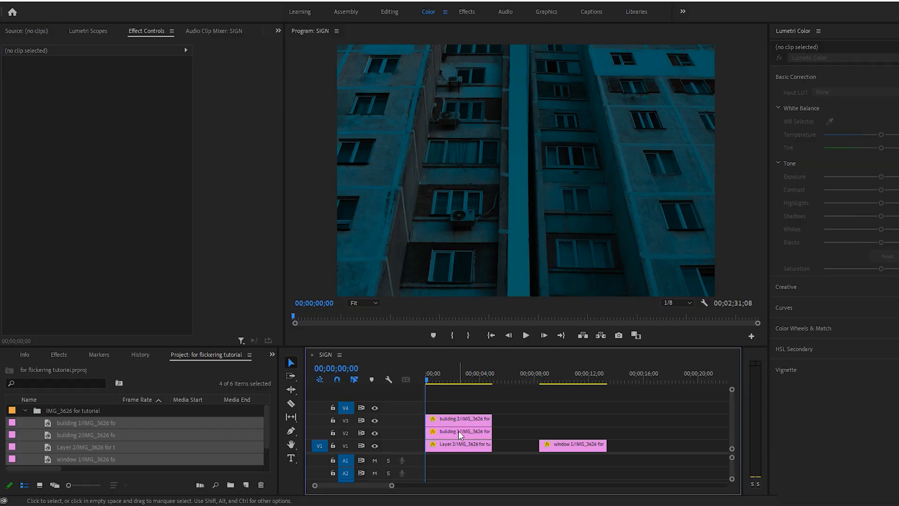
# - In Premiere Pro, place the window 1 clip on track V4 at the sequence start, above the building clips
pyautogui.click(459, 431)
pyautogui.click(457, 420)
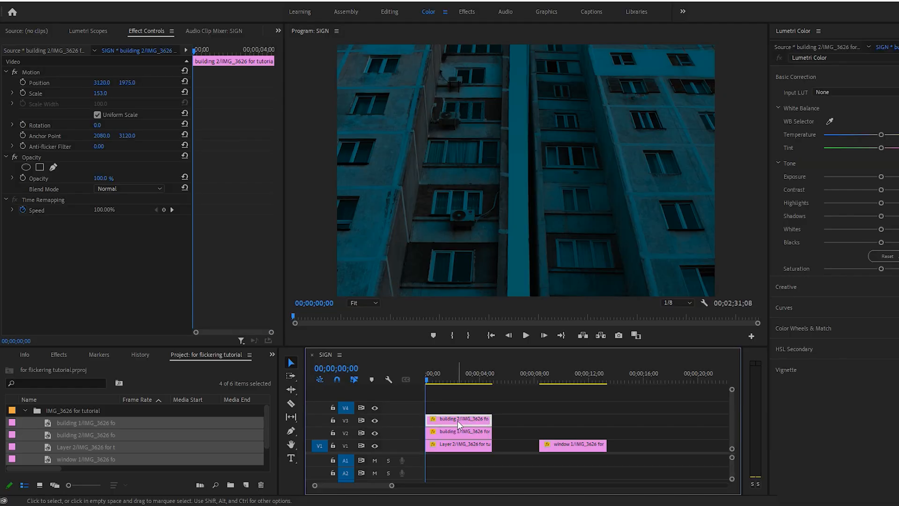
pyautogui.moveTo(558, 446); pyautogui.dragTo(443, 408)
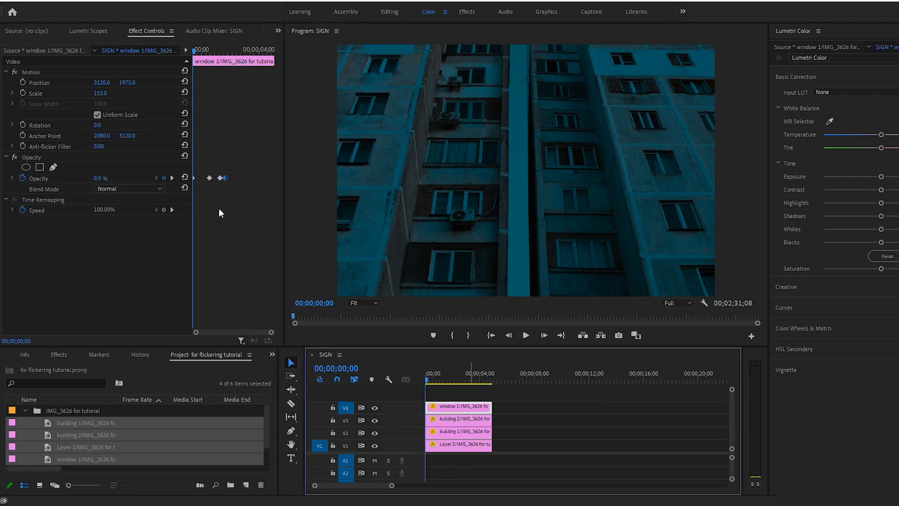
# - Shift the window clip's opacity keyframes earlier and play back the light's on-off timing from the start
pyautogui.moveTo(209, 178); pyautogui.dragTo(199, 178)
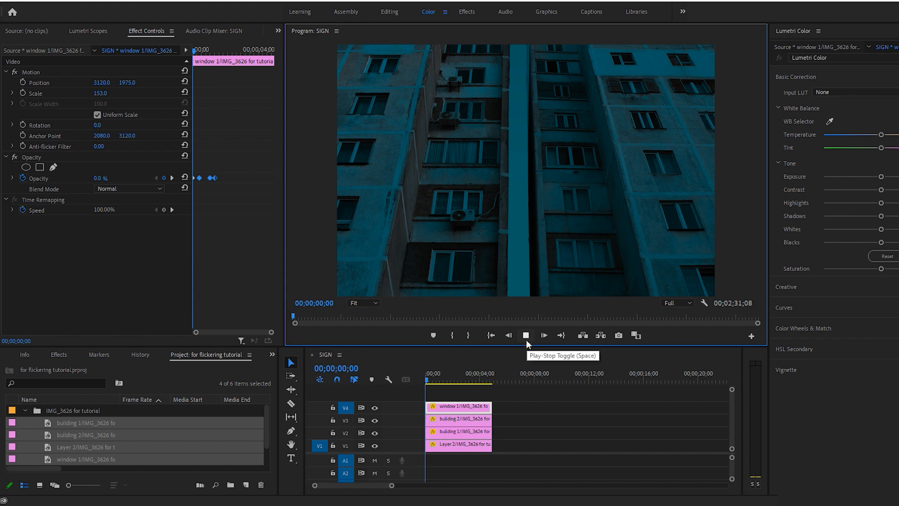
pyautogui.click(525, 335)
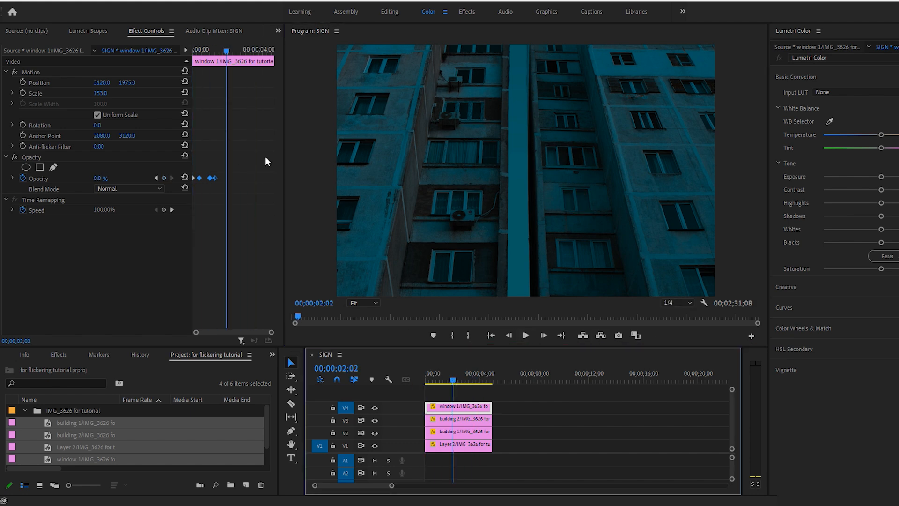
pyautogui.click(426, 376)
pyautogui.click(526, 336)
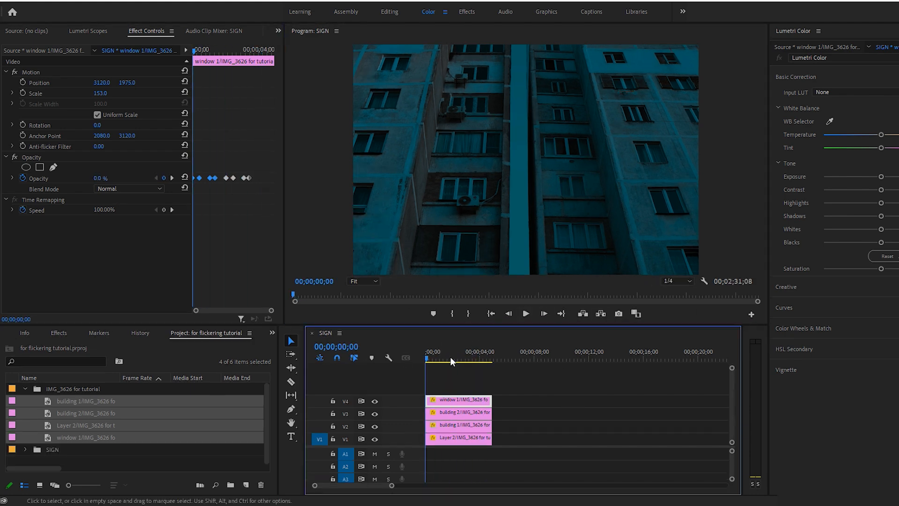
# - Duplicate the window 1 clip onto track V5, directly above the original
pyautogui.moveTo(451, 357); pyautogui.dragTo(445, 389)
pyautogui.hotkey('ctrl', 'v')
pyautogui.click(451, 359)
# - Find the Gaussian Blur video effect and apply it to the duplicate window clip on V5
pyautogui.click(270, 333)
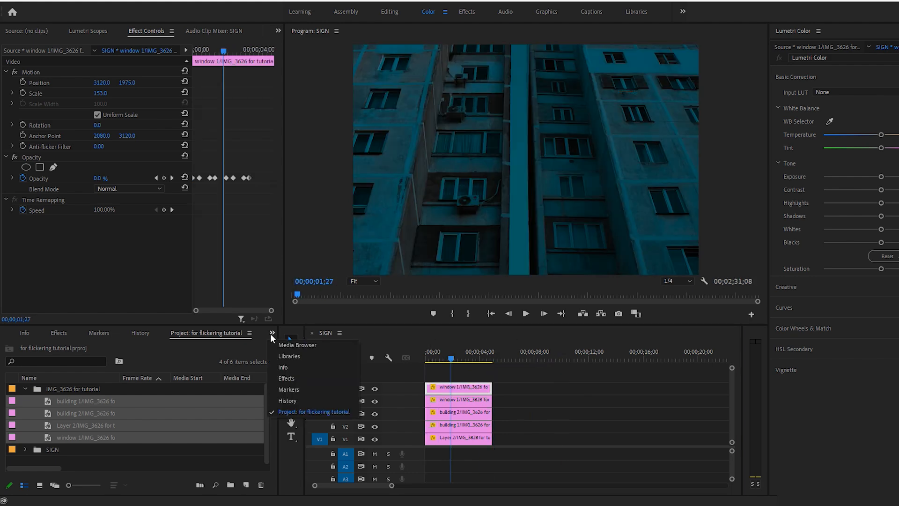
pyautogui.click(280, 380)
pyautogui.click(86, 346)
pyautogui.write('gauss')
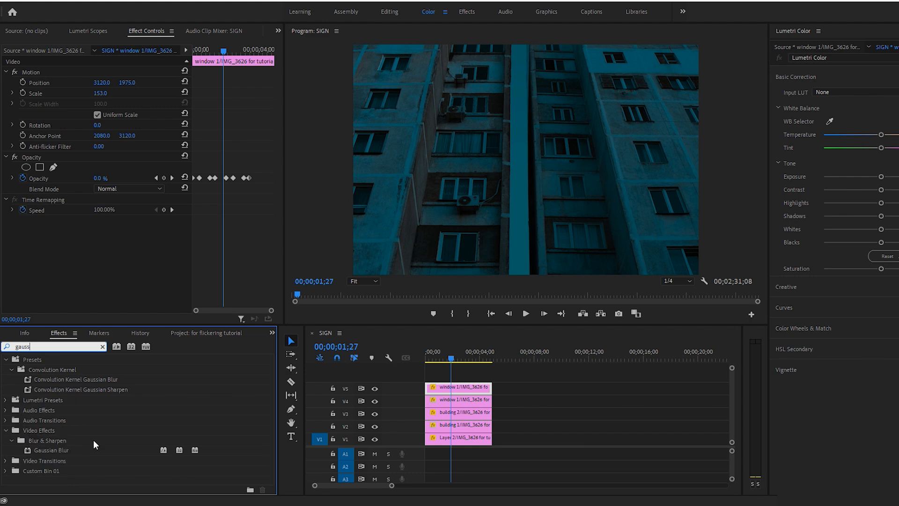
pyautogui.moveTo(52, 450); pyautogui.dragTo(438, 358)
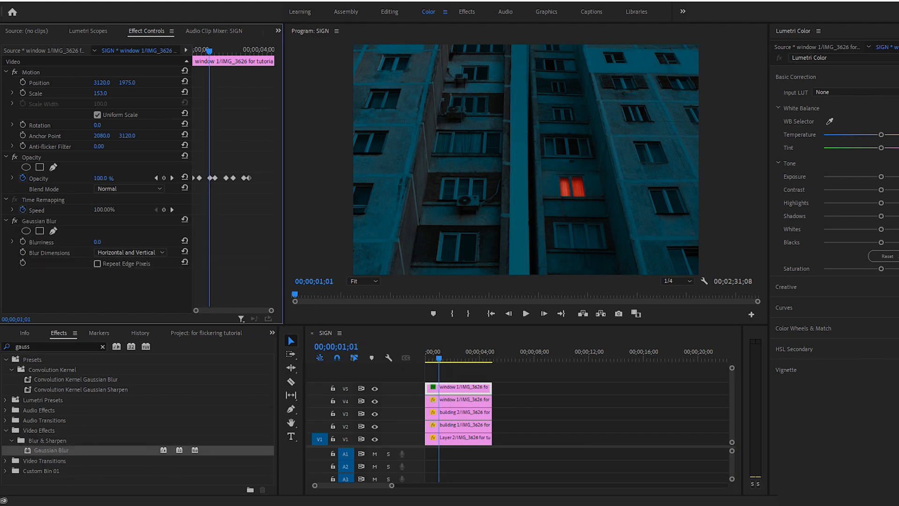
# - Set the duplicate window clip's blend mode to Screen and raise its blurriness to 478, playing back the glow
pyautogui.click(111, 186)
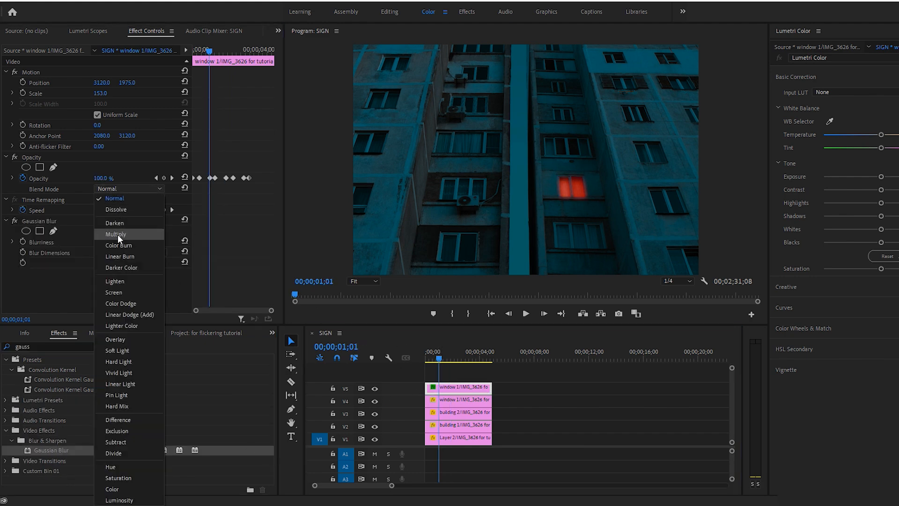
pyautogui.click(124, 293)
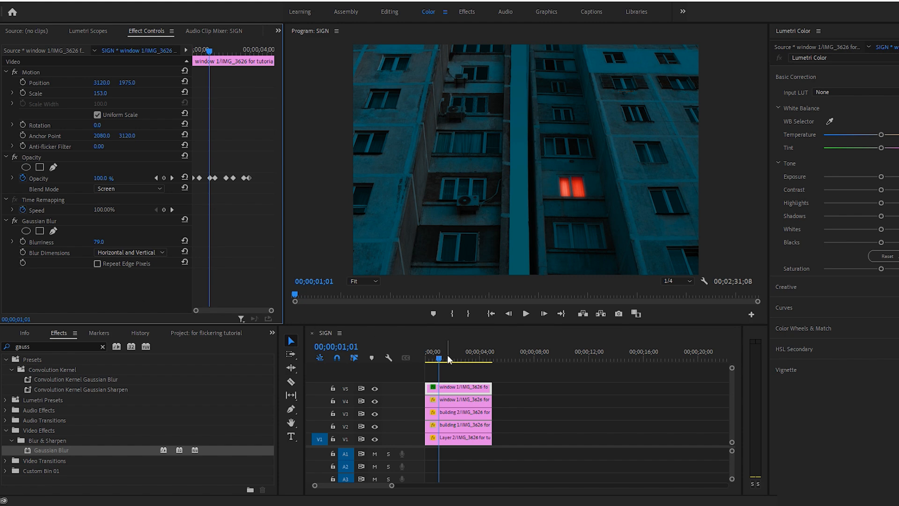
pyautogui.moveTo(448, 358); pyautogui.dragTo(413, 368)
pyautogui.click(524, 317)
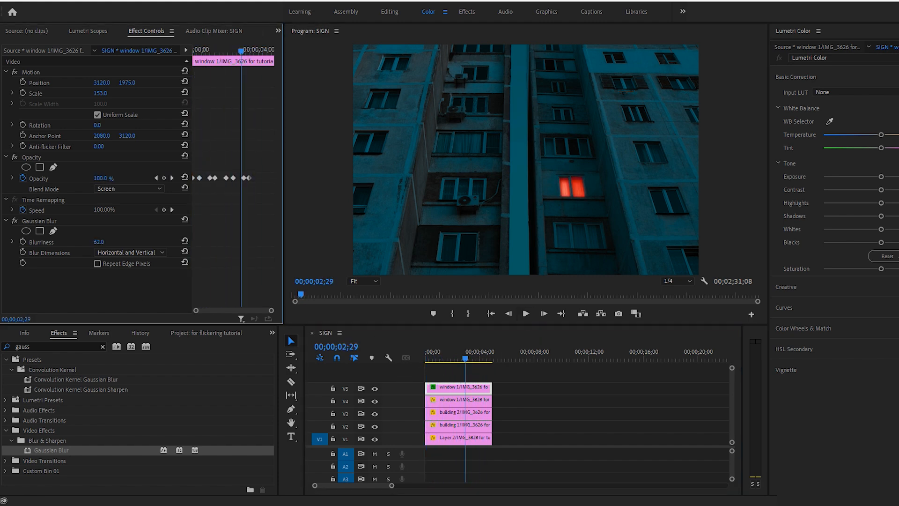
pyautogui.moveTo(99, 242); pyautogui.dragTo(220, 242)
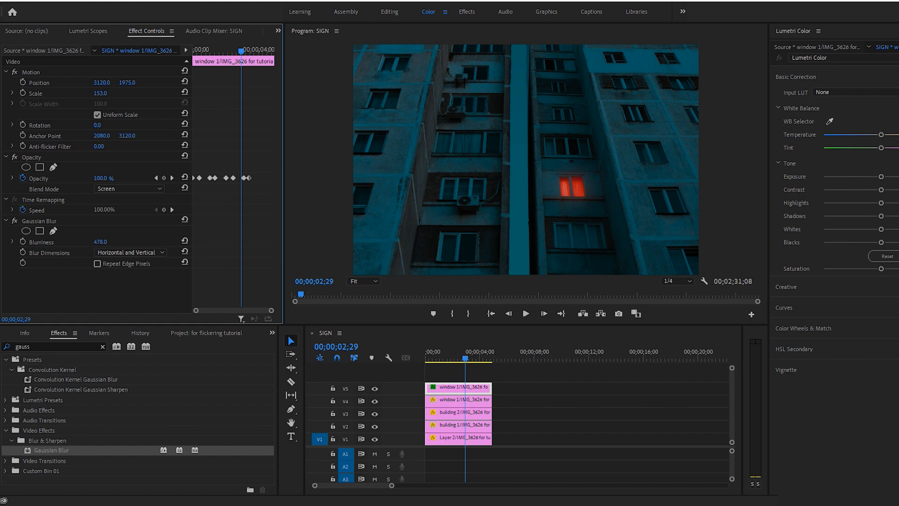
pyautogui.click(525, 314)
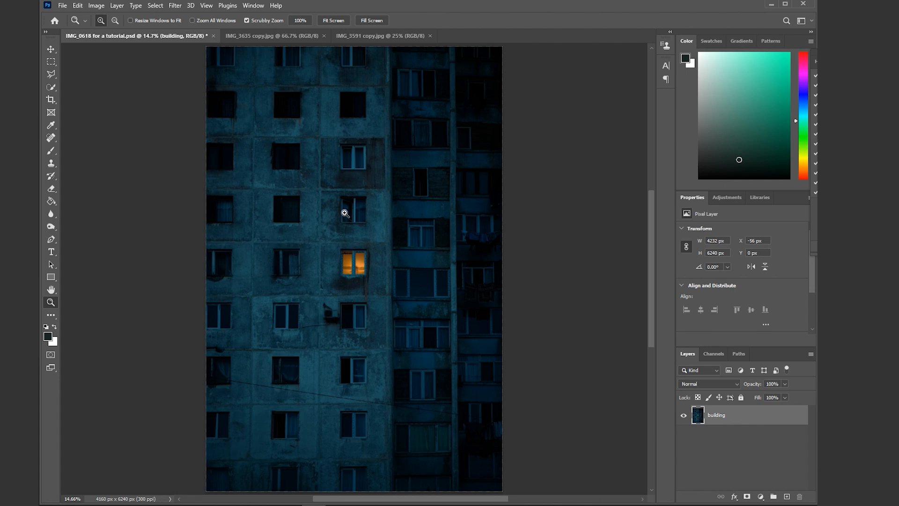
# - In Photoshop, duplicate the building layer of the image with the lit orange window
pyautogui.moveTo(326, 255); pyautogui.dragTo(361, 276)
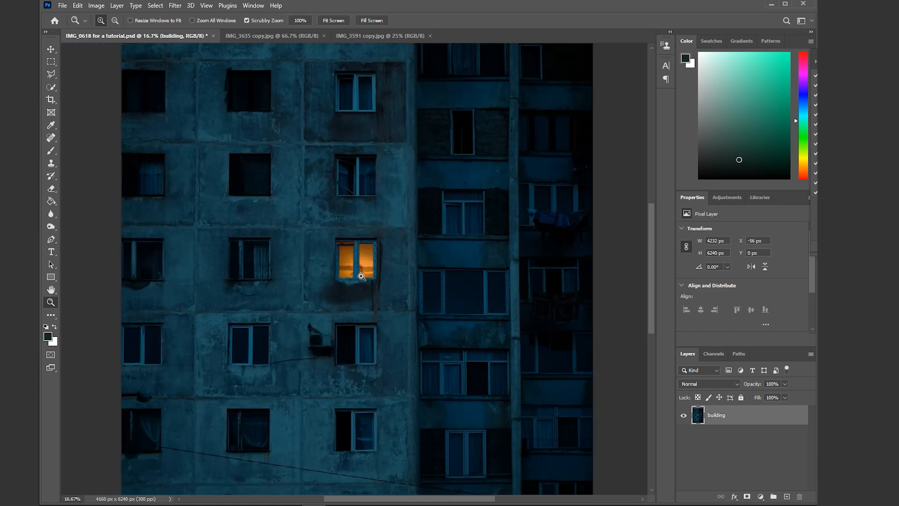
pyautogui.click(361, 277)
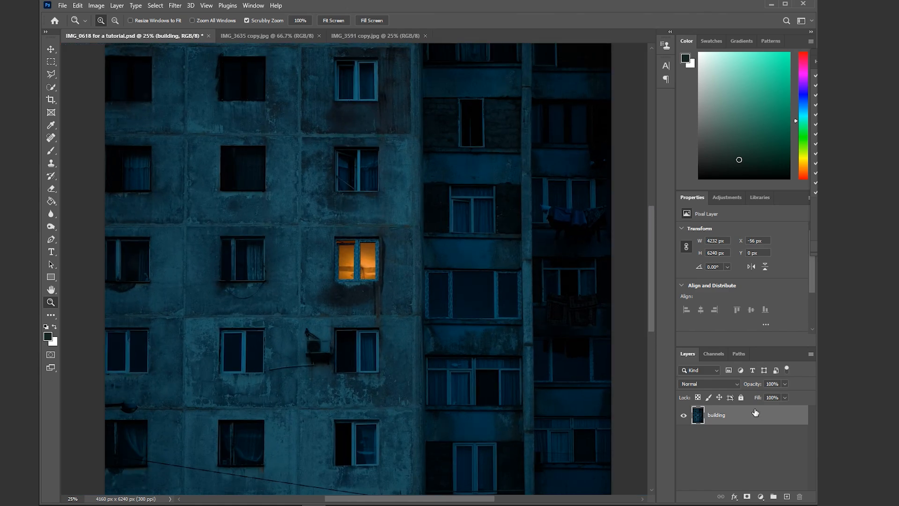
pyautogui.hotkey('ctrl', 'j')
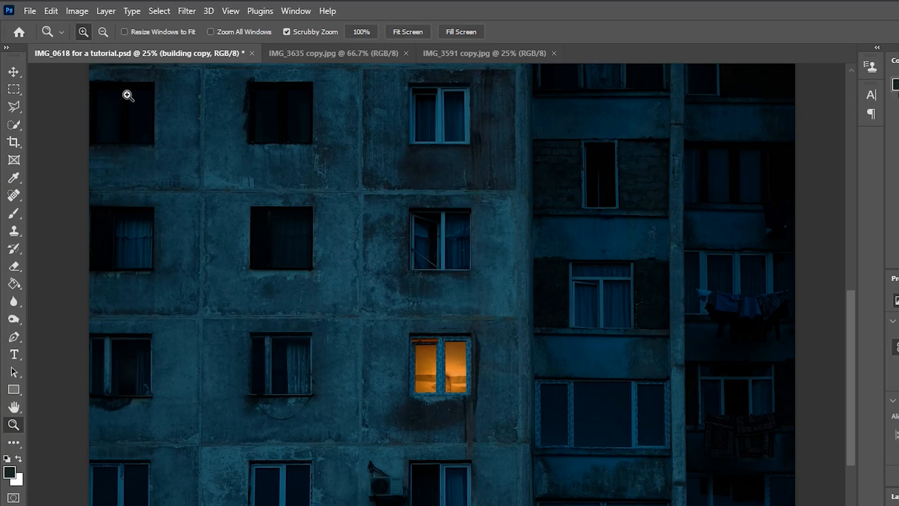
# - Create a new layer named "dark" above the duplicated building layer
pyautogui.click(117, 5)
pyautogui.moveTo(113, 27)
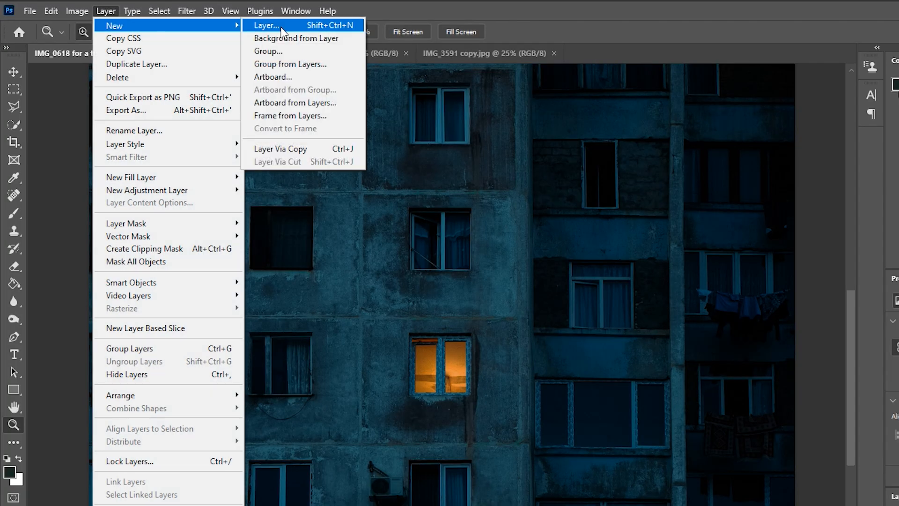
pyautogui.click(344, 27)
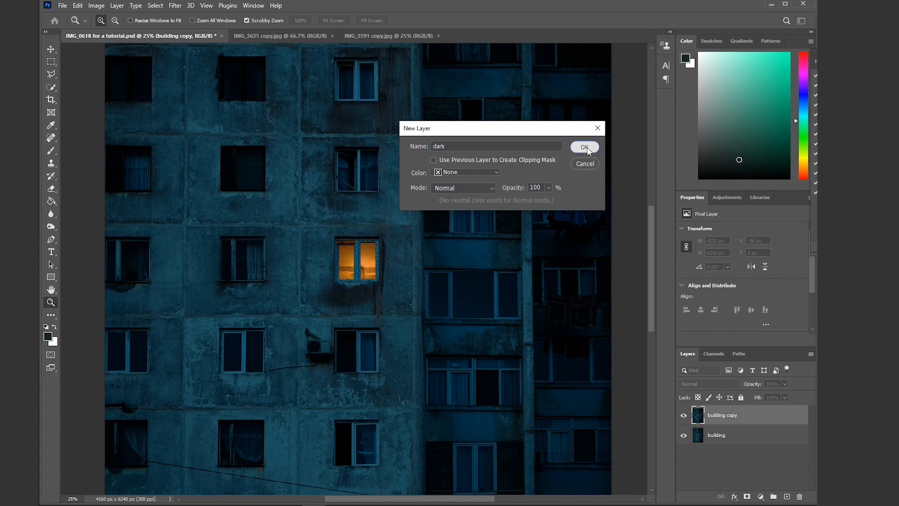
pyautogui.click(584, 147)
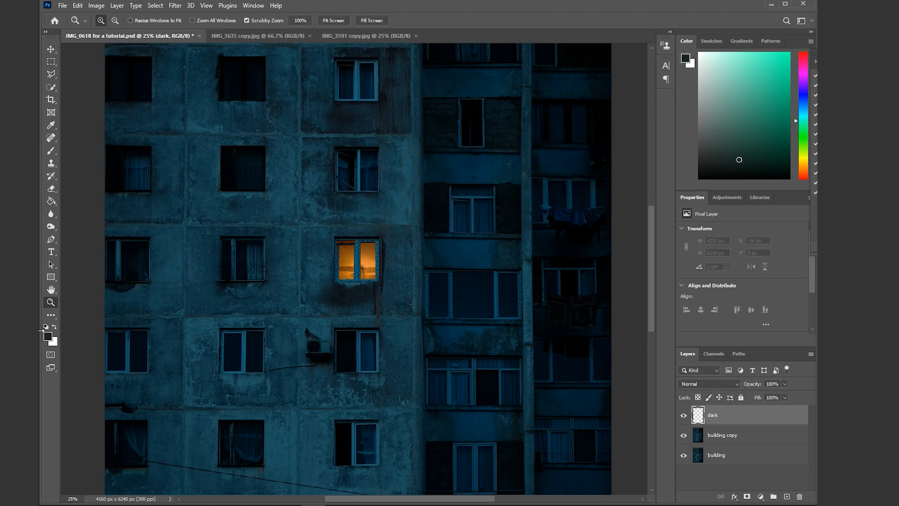
# - Fill the dark layer with a near-black blue sampled from the building and move it below building copy
pyautogui.click(47, 337)
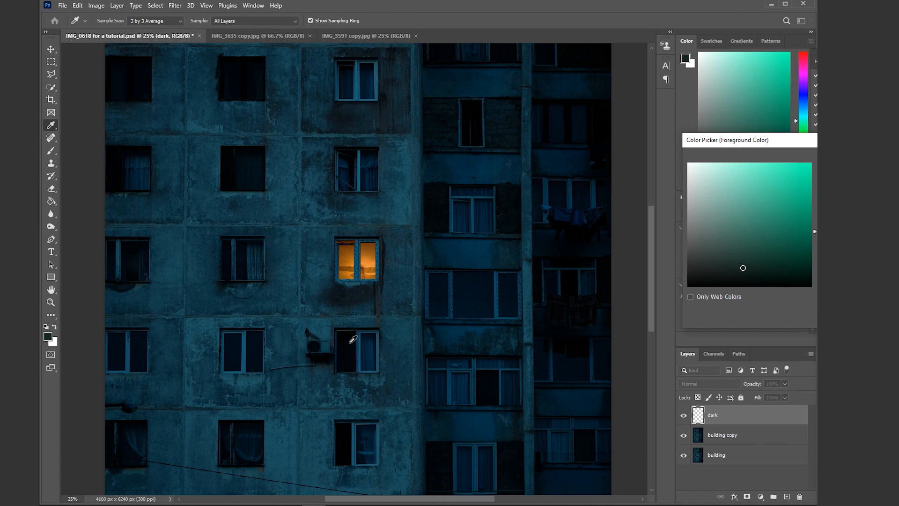
pyautogui.click(526, 306)
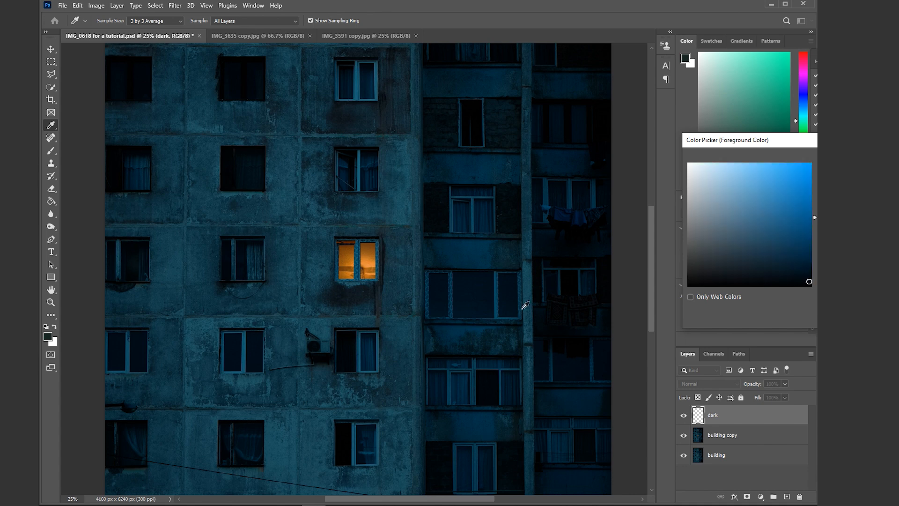
pyautogui.press('Return')
pyautogui.press('z')
pyautogui.click(51, 202)
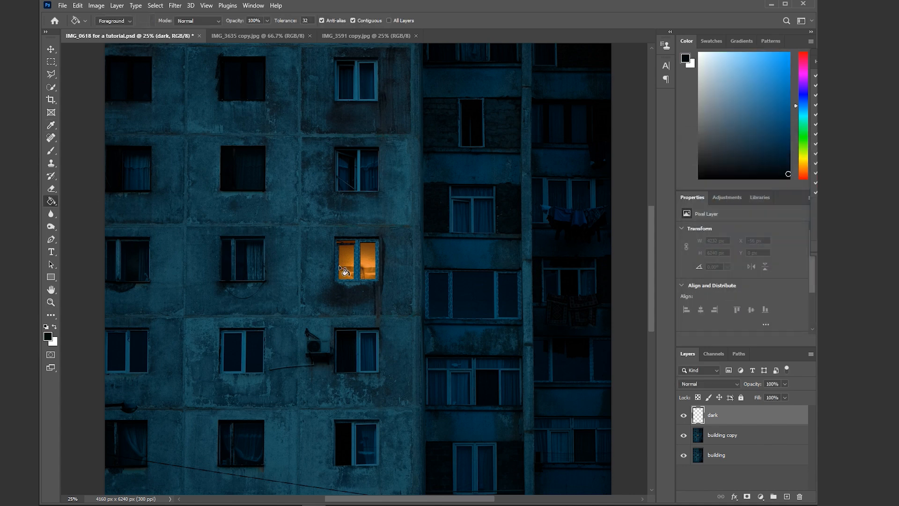
pyautogui.click(342, 268)
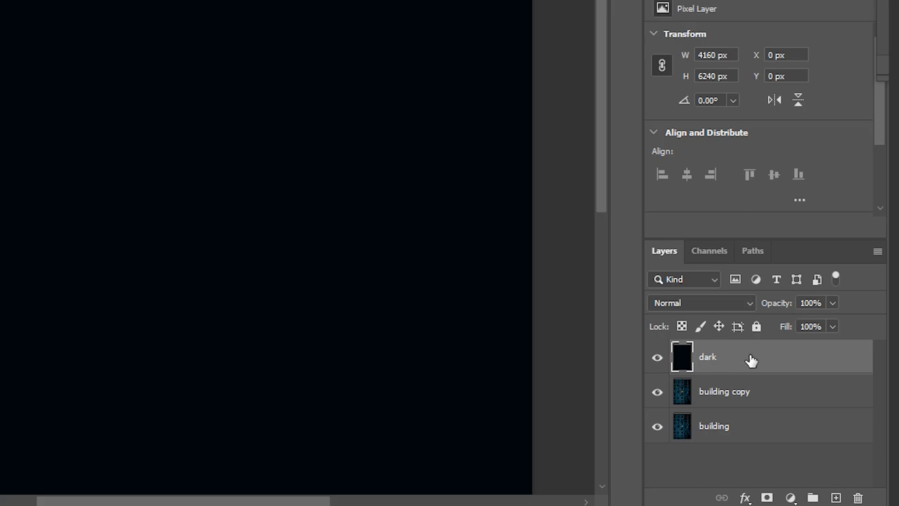
pyautogui.moveTo(752, 361); pyautogui.dragTo(746, 403)
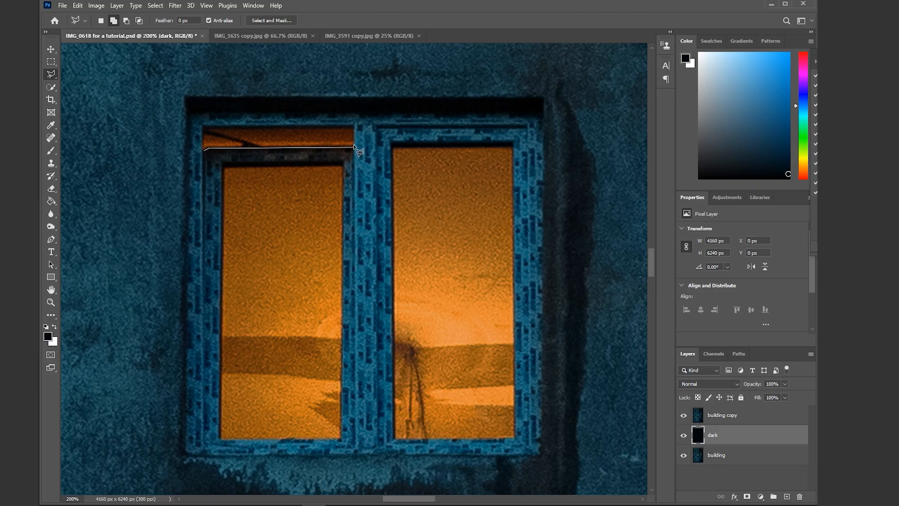
# - Select the lit window's narrow upper opening and its left pane with the Polygonal Lasso
pyautogui.click(355, 147)
pyautogui.click(355, 126)
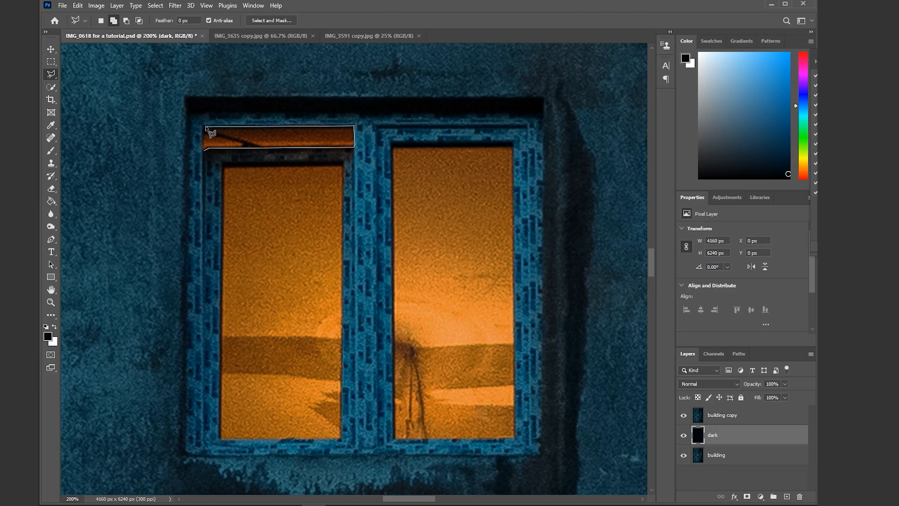
pyautogui.click(203, 126)
pyautogui.click(204, 150)
pyautogui.click(344, 164)
pyautogui.click(343, 439)
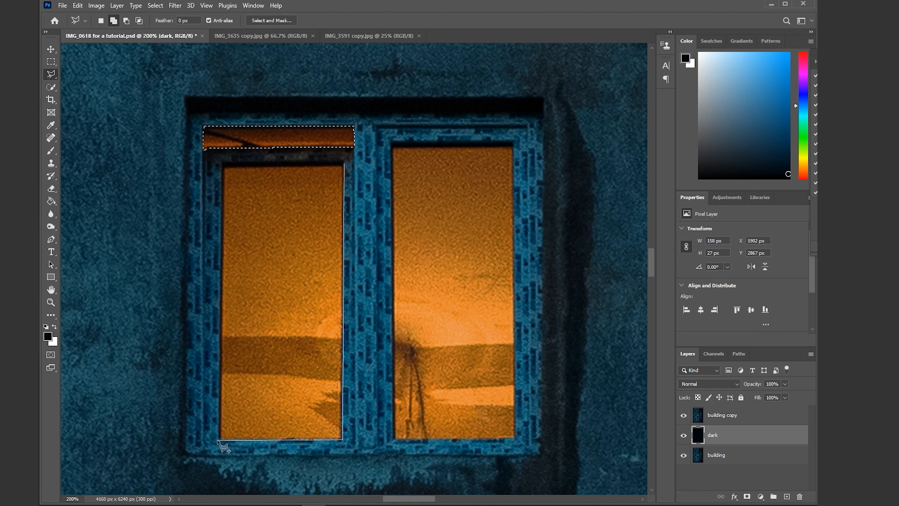
pyautogui.click(219, 439)
pyautogui.click(223, 165)
pyautogui.click(344, 163)
# - Add the lit window's right pane to the selection by tracing its four corners
pyautogui.click(391, 144)
pyautogui.click(393, 439)
pyautogui.click(515, 439)
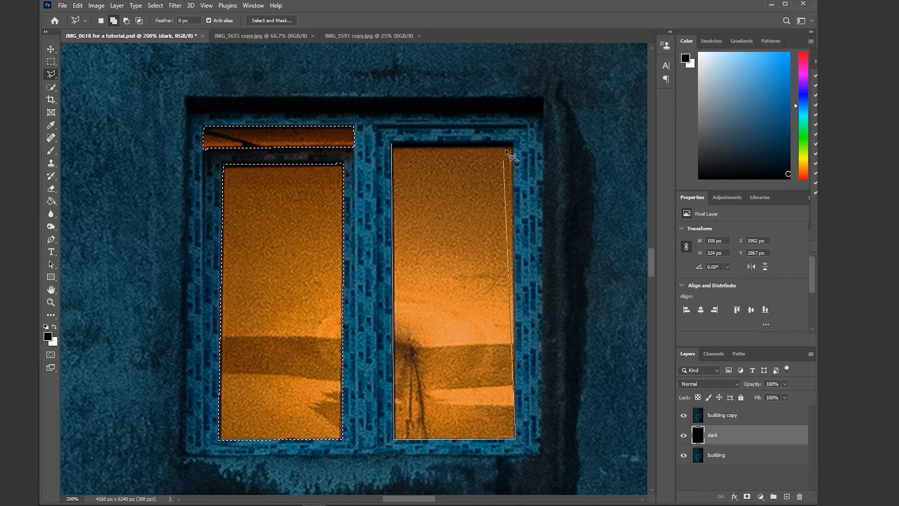
pyautogui.click(514, 144)
pyautogui.click(392, 145)
# - Feather the window pane selection and make building copy the active layer
pyautogui.rightClick(420, 183)
pyautogui.click(441, 204)
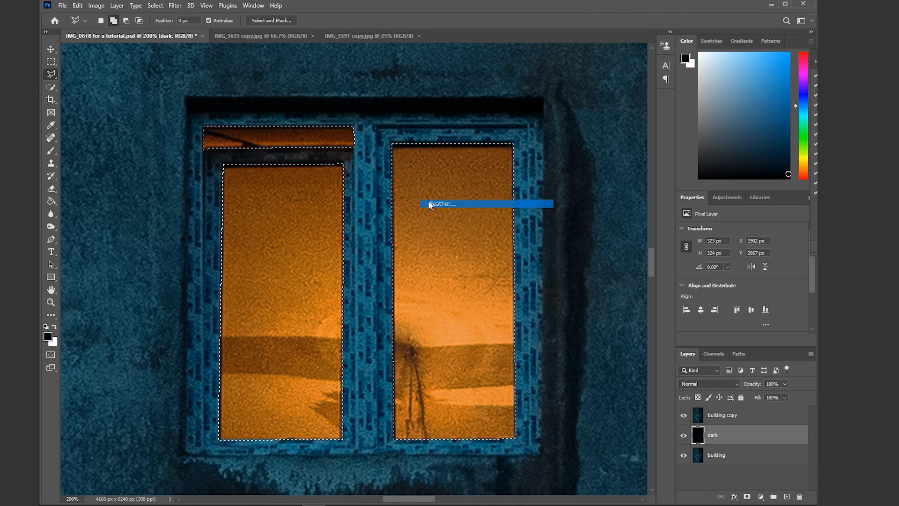
pyautogui.click(555, 159)
pyautogui.click(738, 421)
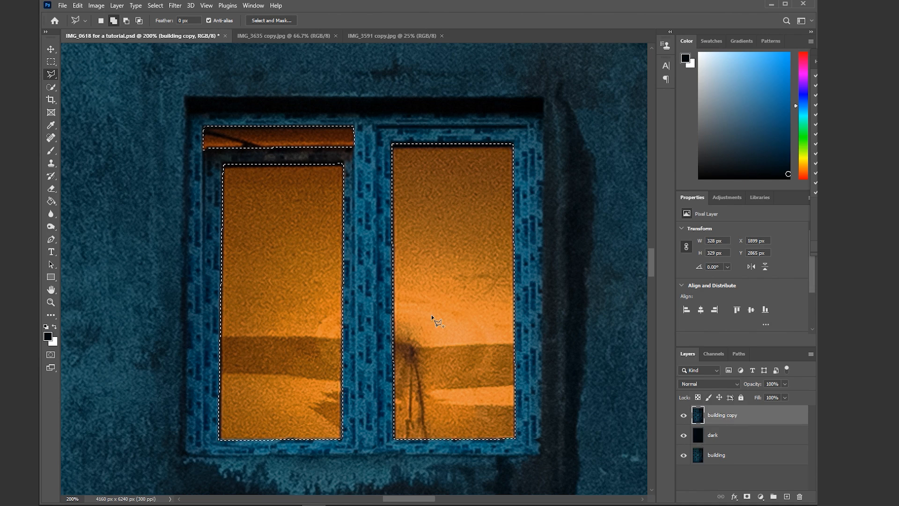
# - Delete the selected window panes from building copy, deselect, and compare the building with the dark layer hidden and shown
pyautogui.press('Delete')
pyautogui.hotkey('ctrl', 'd')
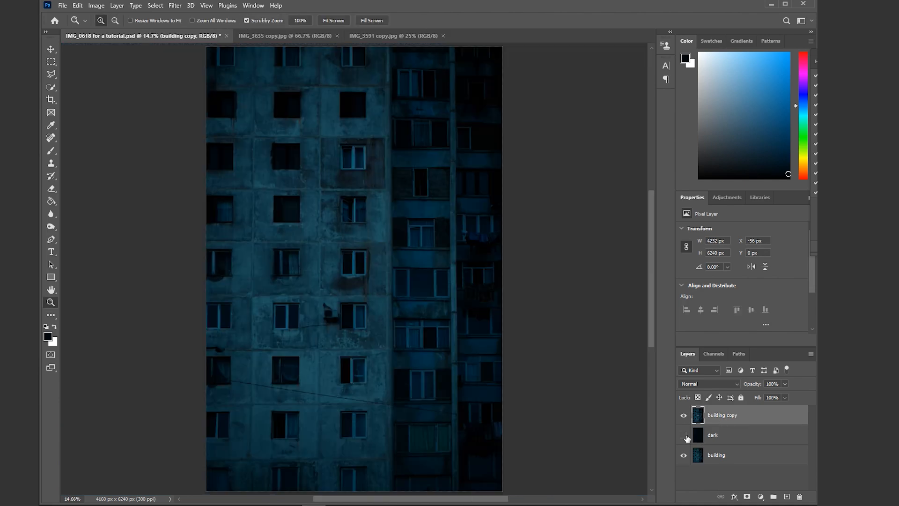
pyautogui.click(685, 436)
pyautogui.click(685, 435)
pyautogui.click(685, 436)
pyautogui.click(685, 436)
pyautogui.click(685, 435)
# - Select the orange-tinted crossbar above the window's left pane with the Polygonal Lasso and feather the selection
pyautogui.scroll(7, 354, 253)
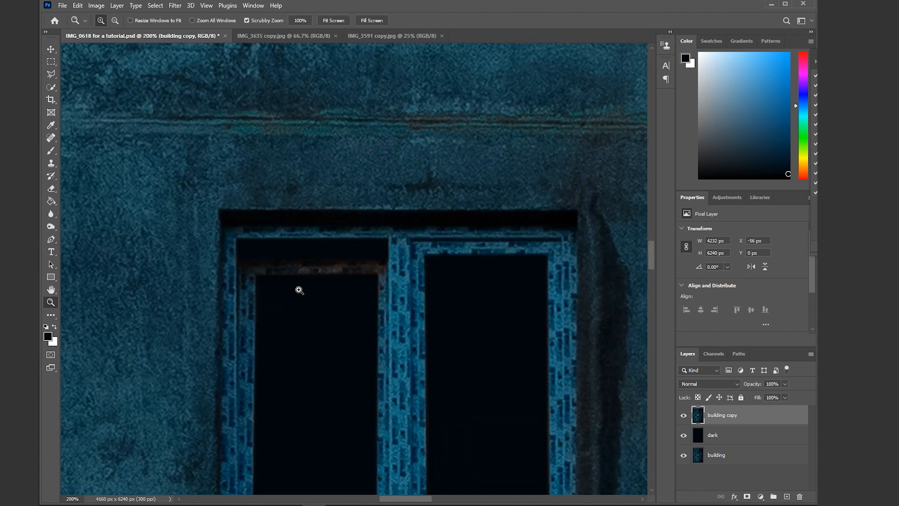
pyautogui.click(299, 290)
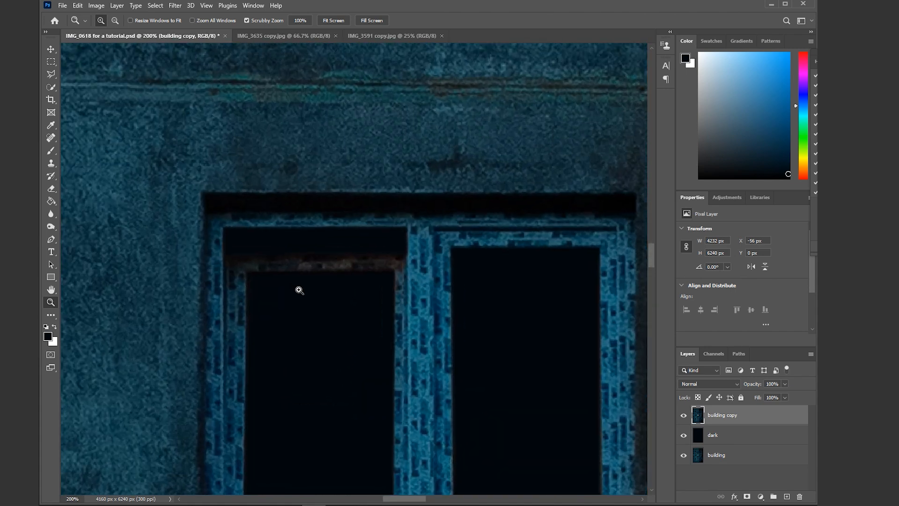
pyautogui.click(51, 74)
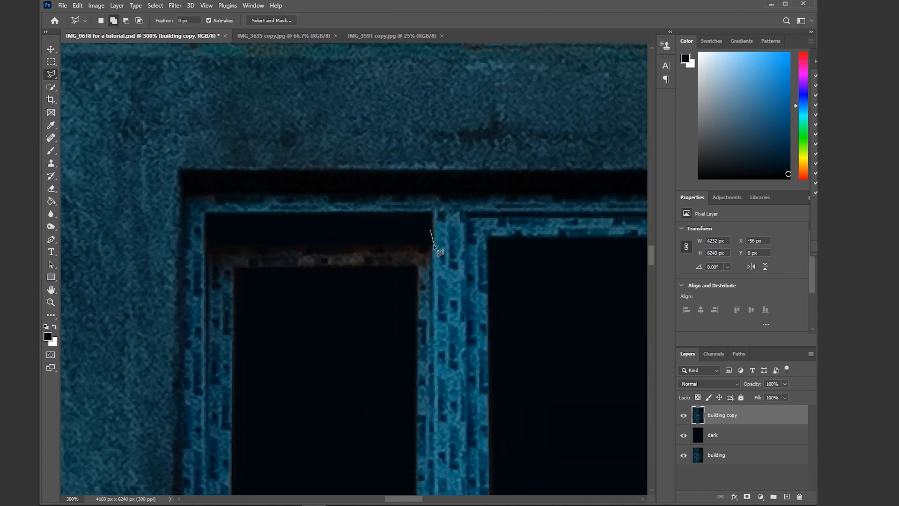
pyautogui.click(432, 294)
pyautogui.click(209, 240)
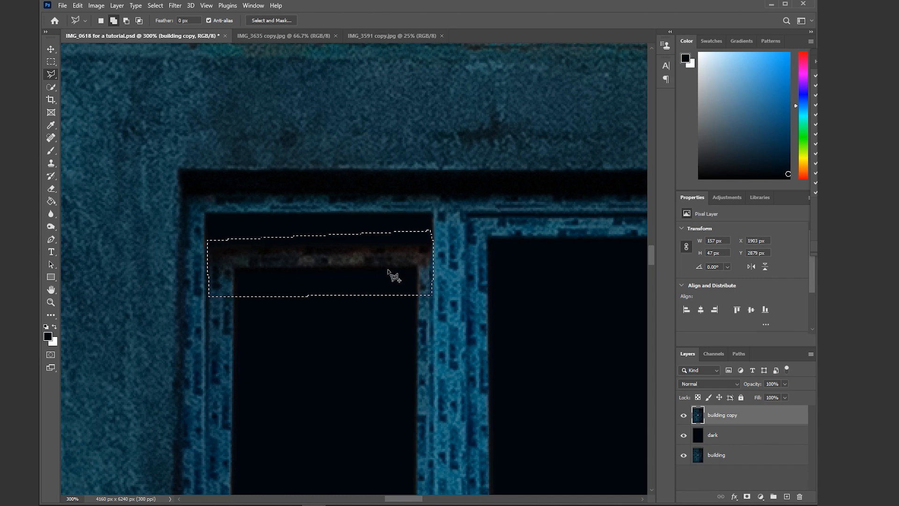
pyautogui.rightClick(374, 252)
pyautogui.click(394, 275)
pyautogui.press('Return')
# - Copy the selected crossbar to a new layer and name it frame
pyautogui.hotkey('ctrl', 'j')
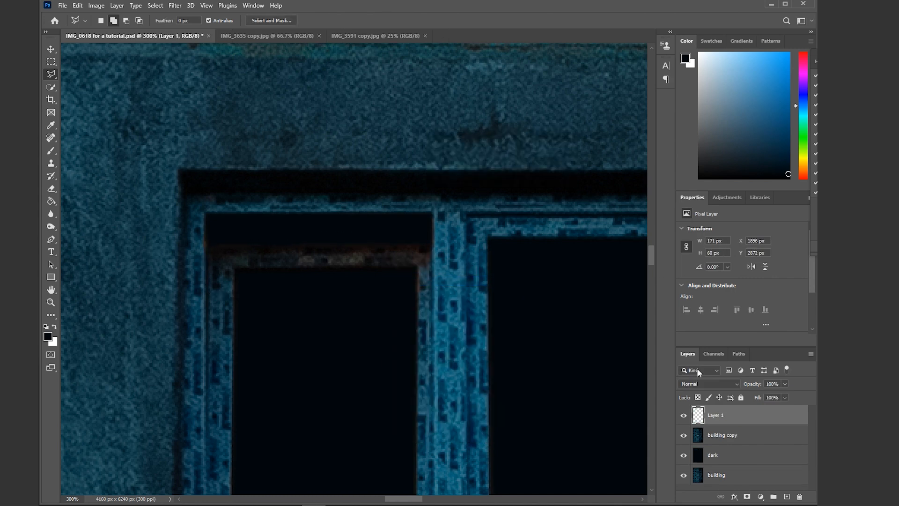
pyautogui.click(715, 413)
pyautogui.write('frame')
pyautogui.press('Return')
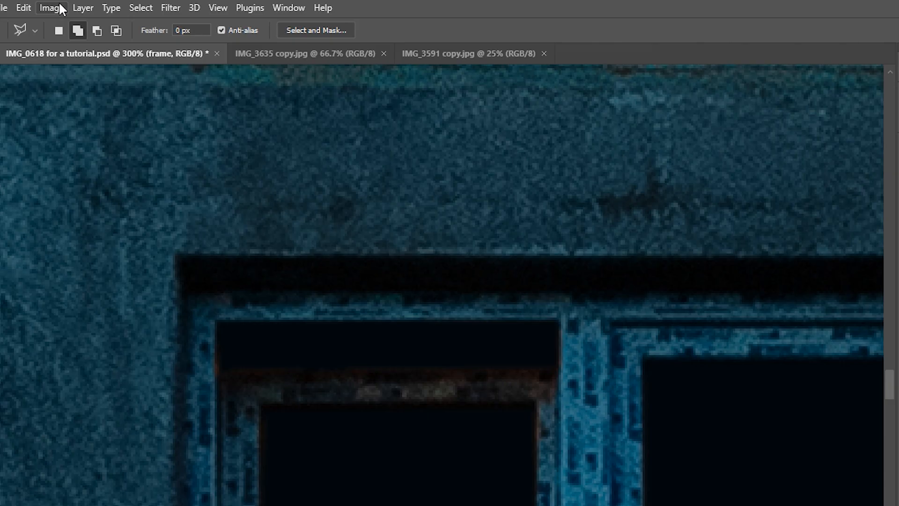
# - Start a Curves adjustment on the frame layer and raise the blue channel's black point to output 18
pyautogui.click(96, 5)
pyautogui.moveTo(123, 30)
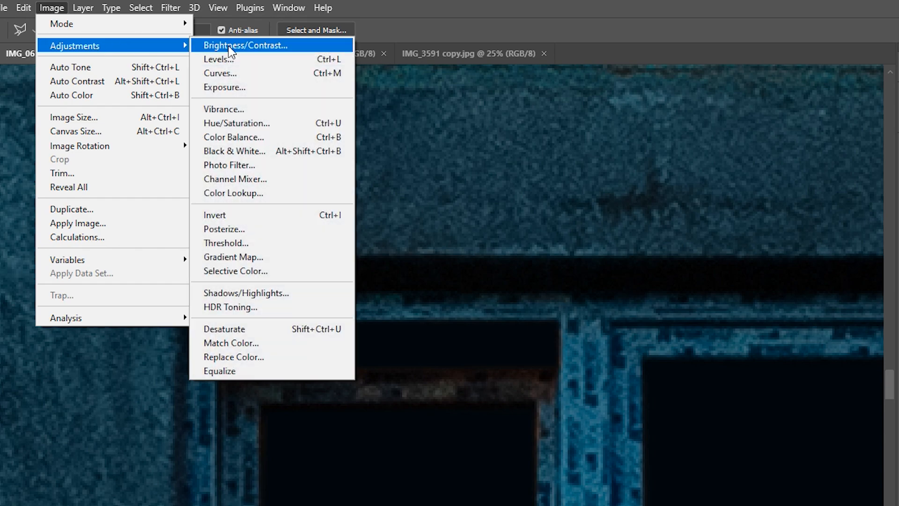
pyautogui.click(343, 78)
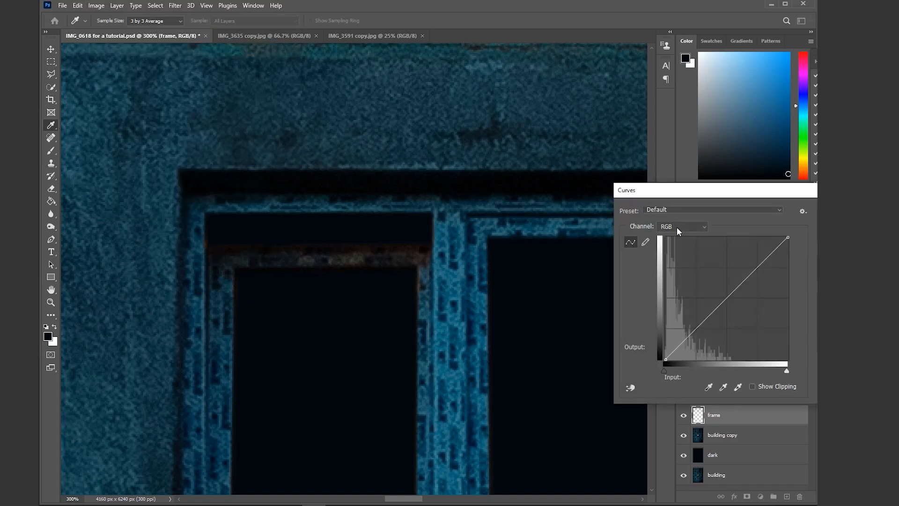
pyautogui.click(682, 226)
pyautogui.click(679, 257)
pyautogui.moveTo(664, 360); pyautogui.dragTo(665, 353)
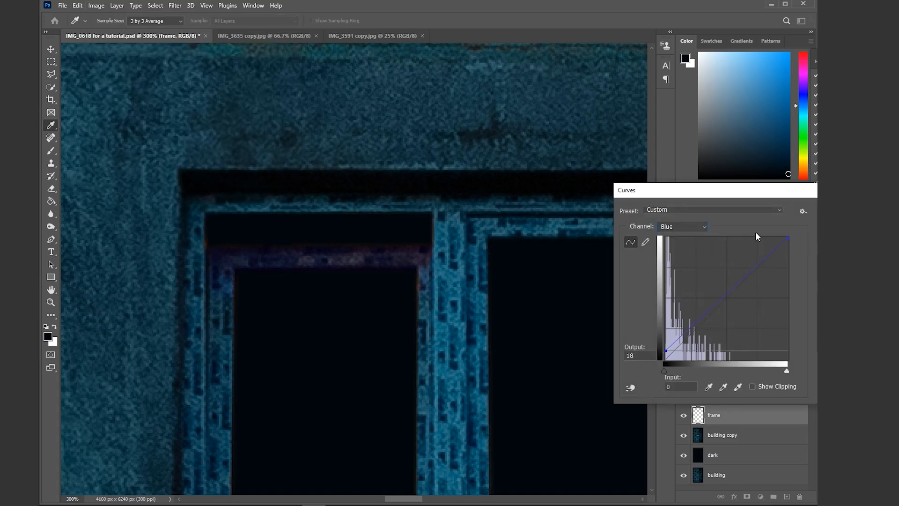
pyautogui.click(788, 238)
# - Raise the green channel's black point slightly and pull down the red channel's white point to remove the crossbar's warm tint
pyautogui.click(682, 226)
pyautogui.click(685, 253)
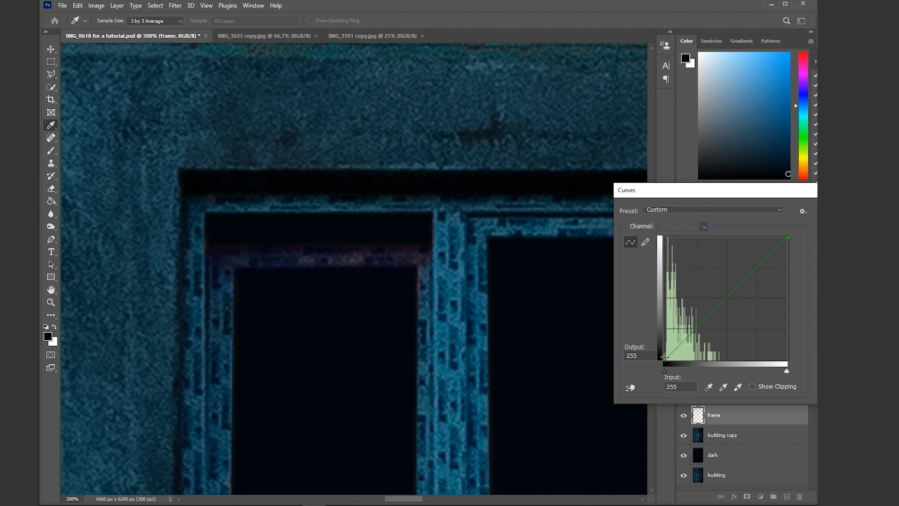
pyautogui.moveTo(665, 360); pyautogui.dragTo(664, 353)
pyautogui.click(682, 226)
pyautogui.click(684, 244)
pyautogui.moveTo(788, 238); pyautogui.dragTo(798, 322)
# - Set the blue channel's black point to output 20 and switch the curve to the green channel
pyautogui.click(682, 226)
pyautogui.click(681, 260)
pyautogui.moveTo(665, 360); pyautogui.dragTo(666, 343)
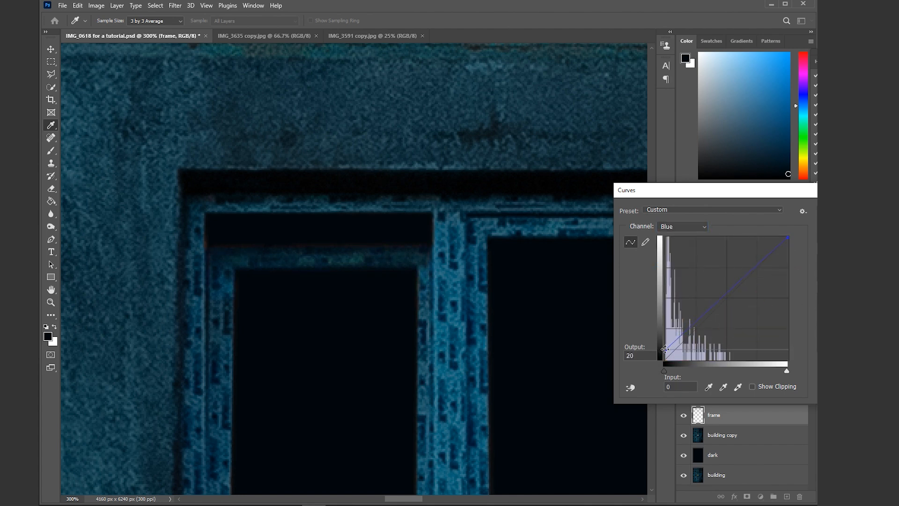
pyautogui.click(682, 226)
pyautogui.click(685, 253)
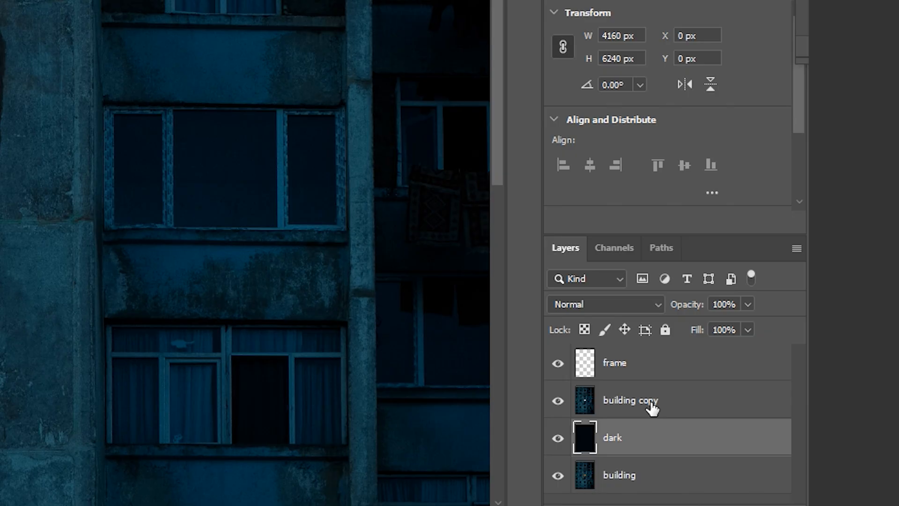
# - Merge the frame, building copy and dark layers into one layer
pyautogui.keyDown('shift'); pyautogui.click(731, 434); pyautogui.keyUp('shift')
pyautogui.keyDown('shift'); pyautogui.click(643, 372); pyautogui.keyUp('shift')
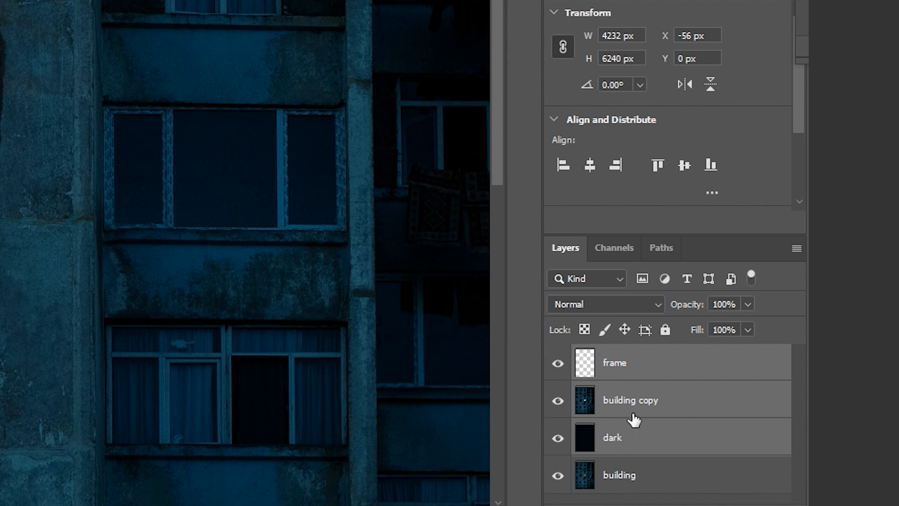
pyautogui.rightClick(653, 402)
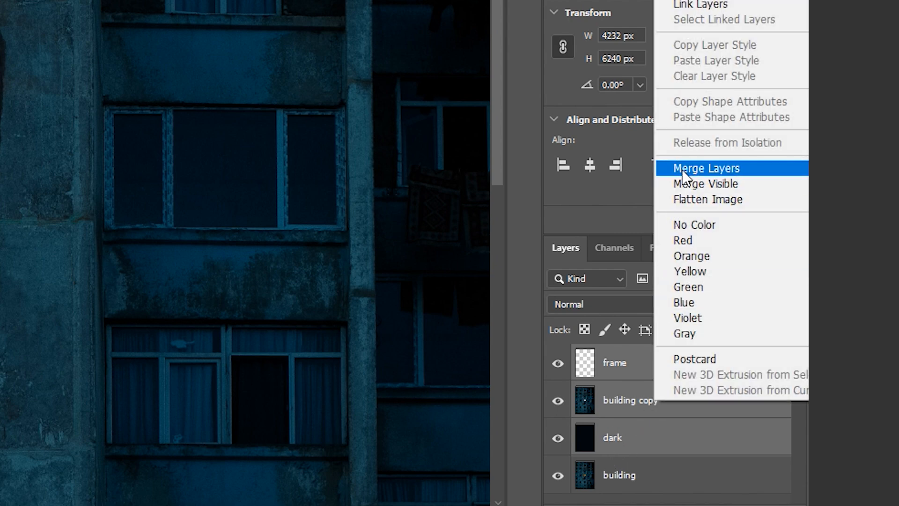
pyautogui.click(684, 169)
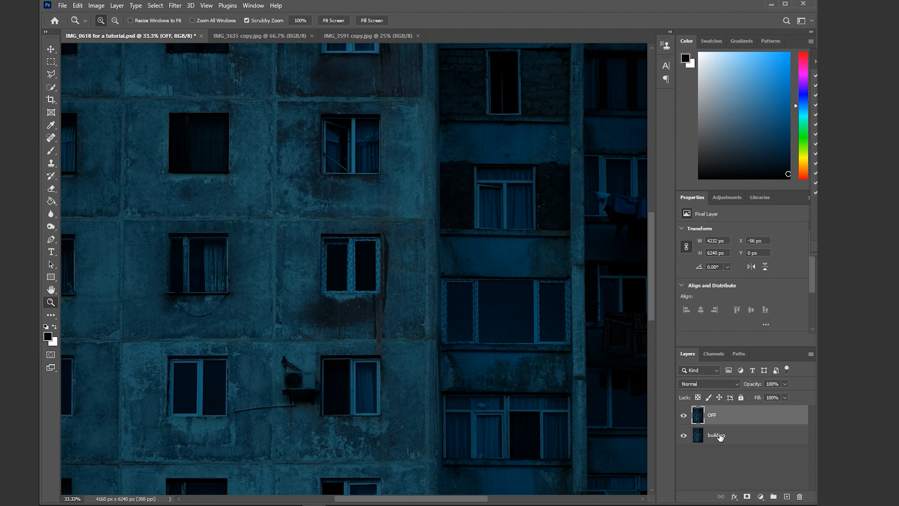
# - Rename the building layer as ON
pyautogui.doubleClick(720, 436)
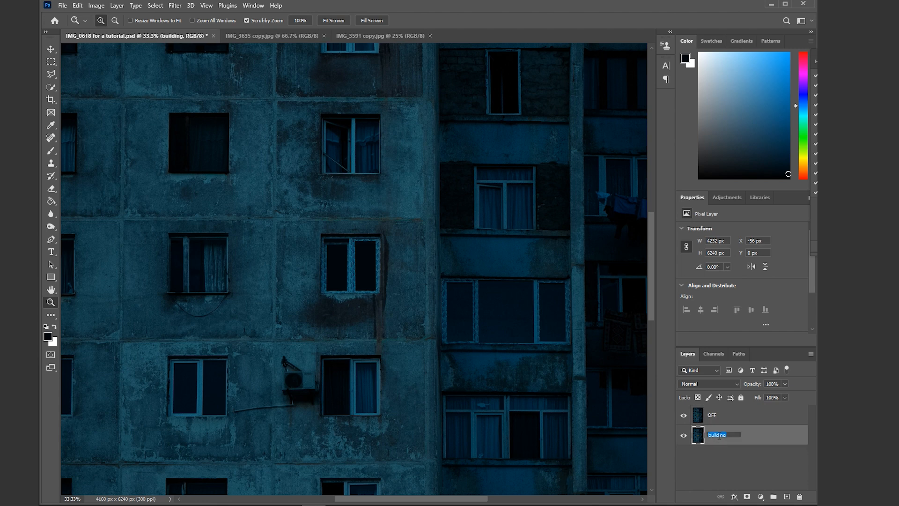
pyautogui.write('ON')
pyautogui.press('Return')
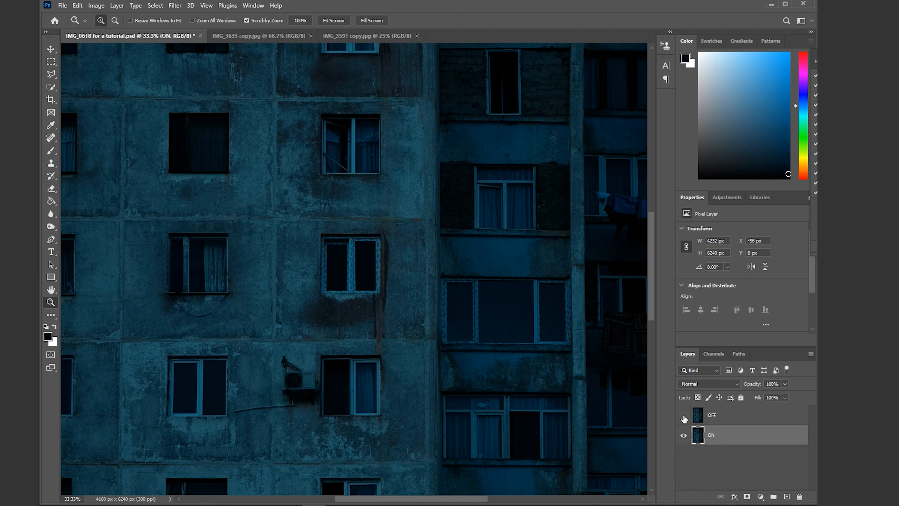
# - Compare the lit and unlit window by hiding and showing the OFF layer, both close up and with the whole building in view
pyautogui.click(684, 415)
pyautogui.click(684, 415)
pyautogui.click(684, 415)
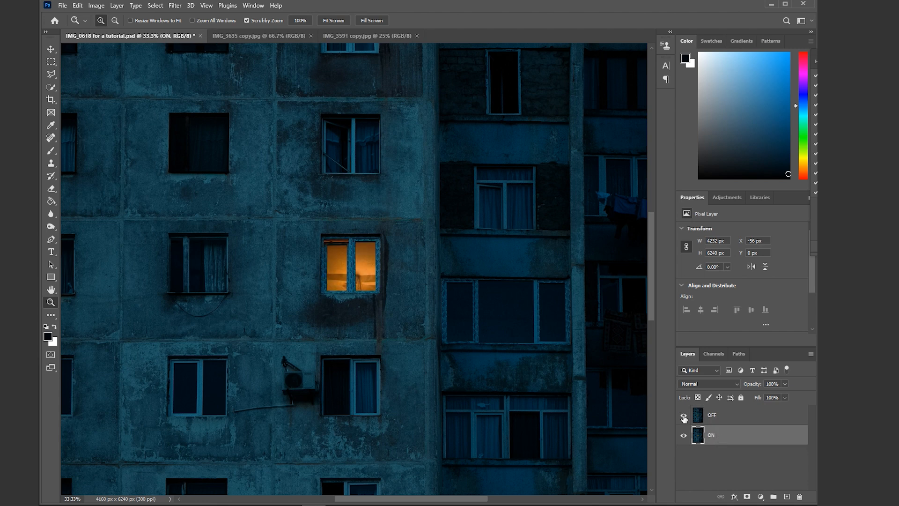
pyautogui.click(683, 415)
pyautogui.click(684, 415)
pyautogui.click(684, 415)
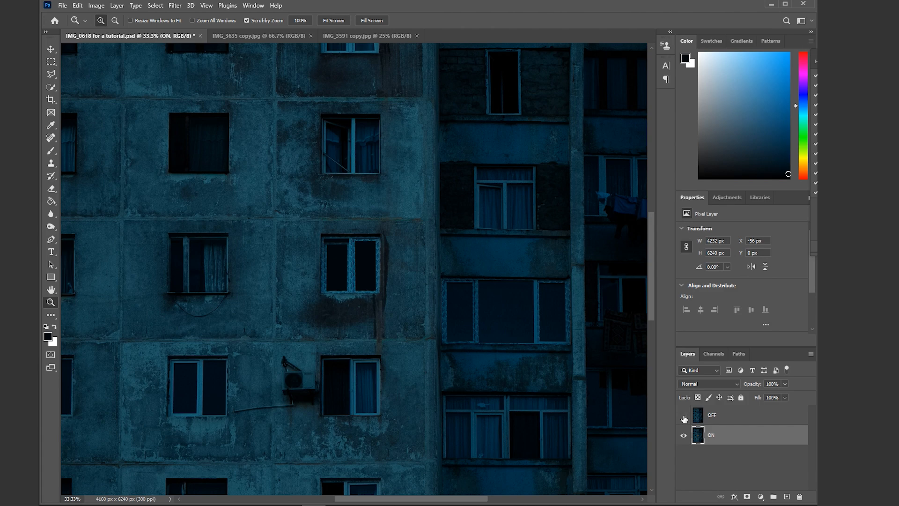
pyautogui.hotkey('ctrl', '0')
pyautogui.click(684, 415)
pyautogui.click(684, 416)
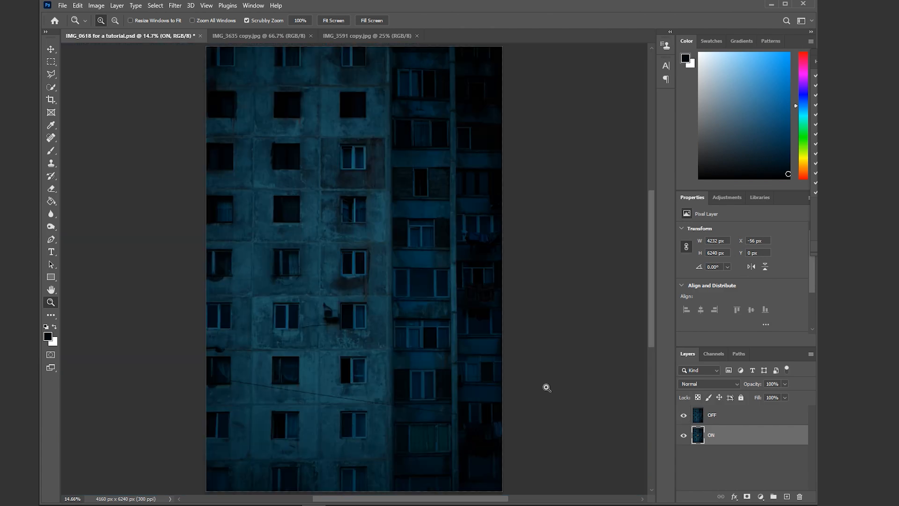